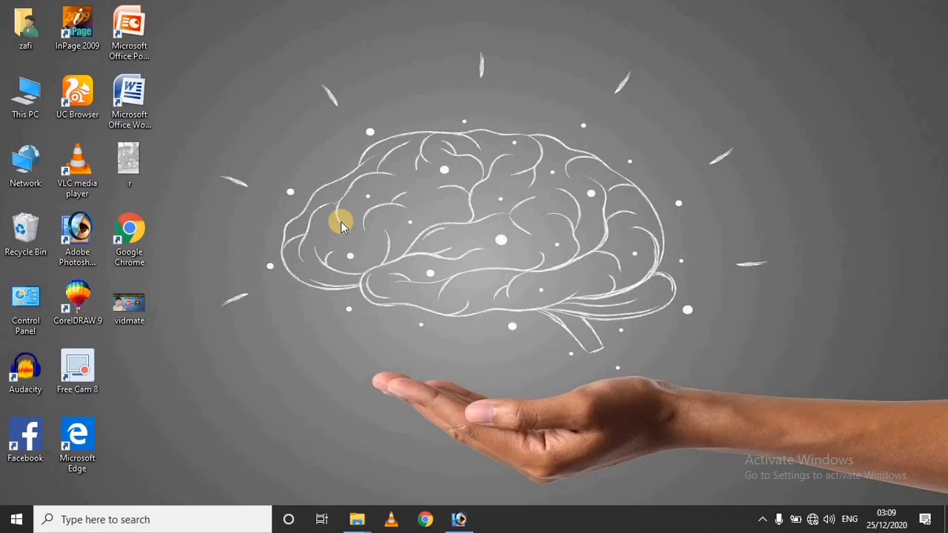
Refresh the desktop and open the user's home folder in File Explorer
{"action": "right_click", "coordinate": [342, 208]}
{"action": "left_click", "coordinate": [376, 249]}
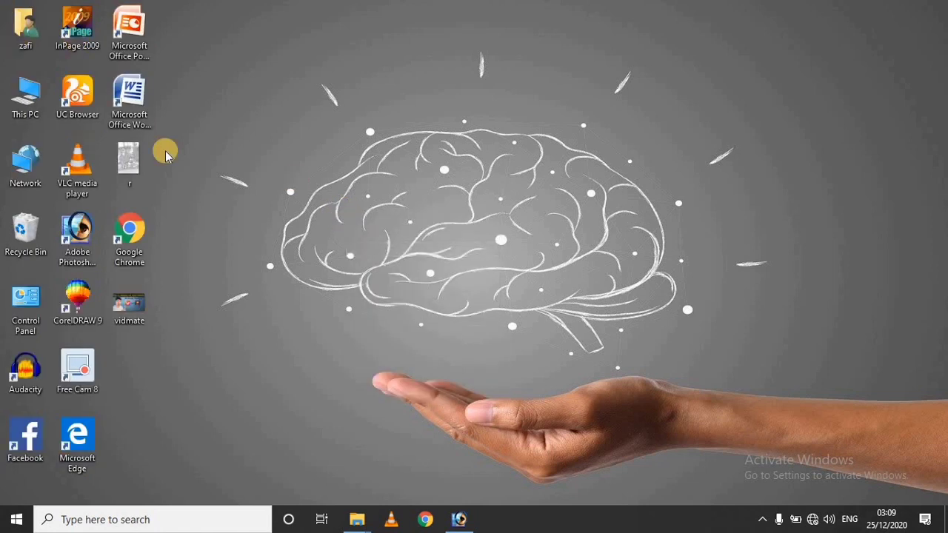
{"action": "left_click", "coordinate": [25, 28]}
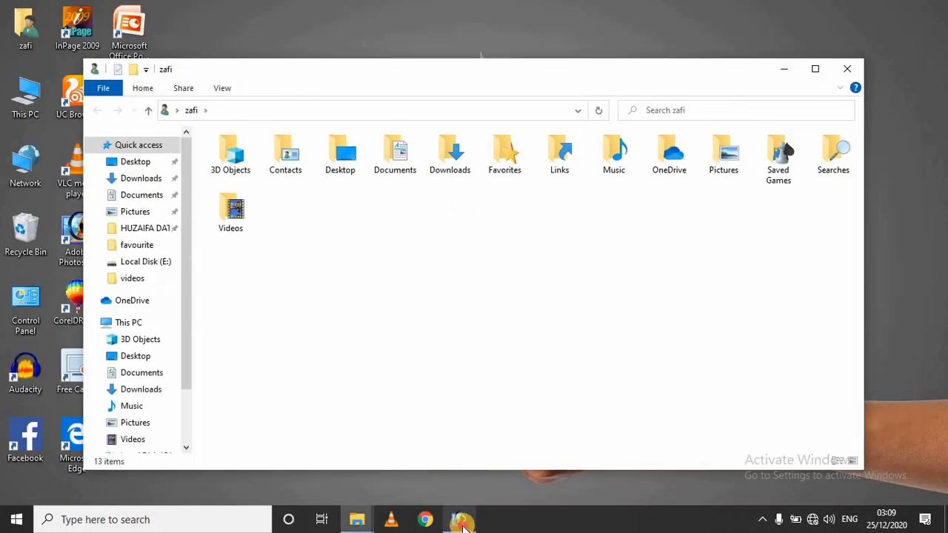
{"action": "left_click", "coordinate": [460, 520]}
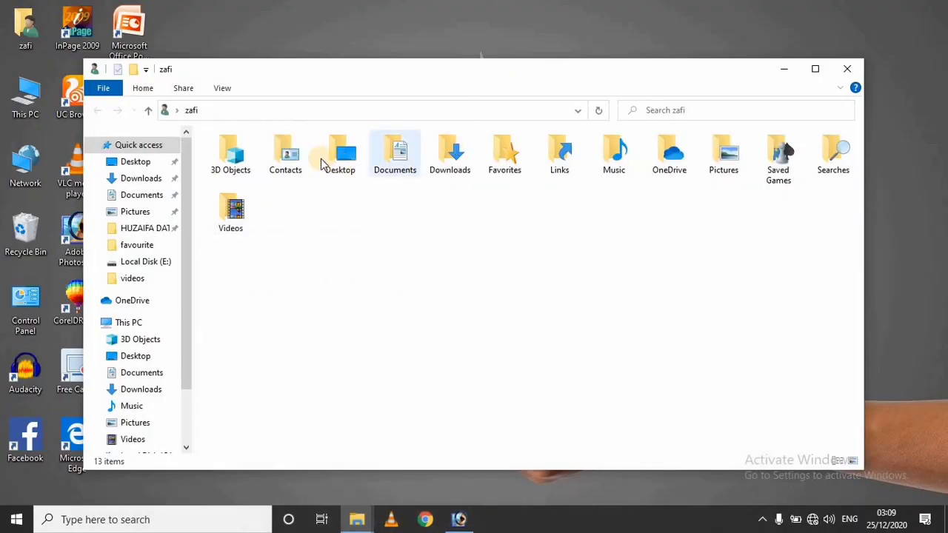
Go to Downloads and open the vlcsnap PNG in Photoshop by dragging it onto the taskbar icon
{"action": "double_click", "coordinate": [453, 160]}
{"action": "double_click", "coordinate": [474, 72]}
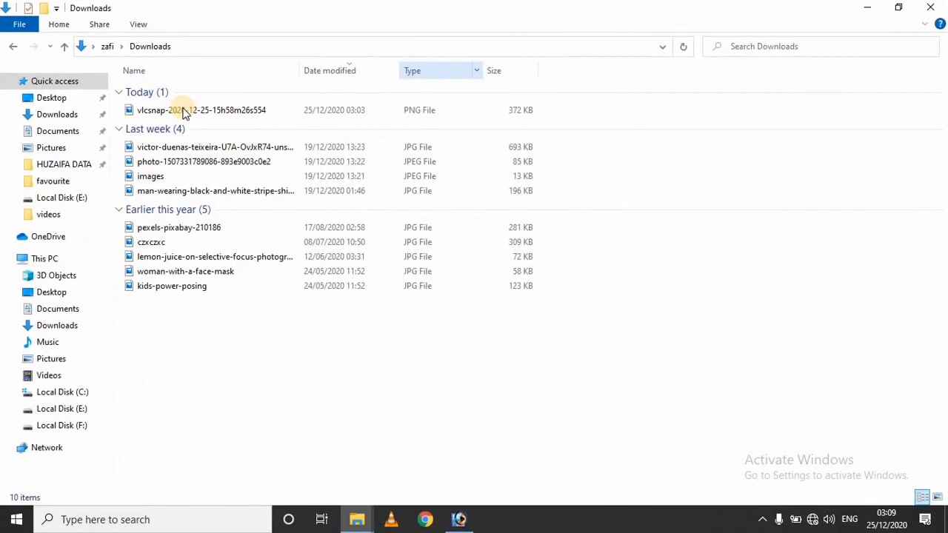
{"action": "left_click", "coordinate": [58, 115]}
{"action": "left_click_drag", "start_coordinate": [156, 137], "coordinate": [459, 519]}
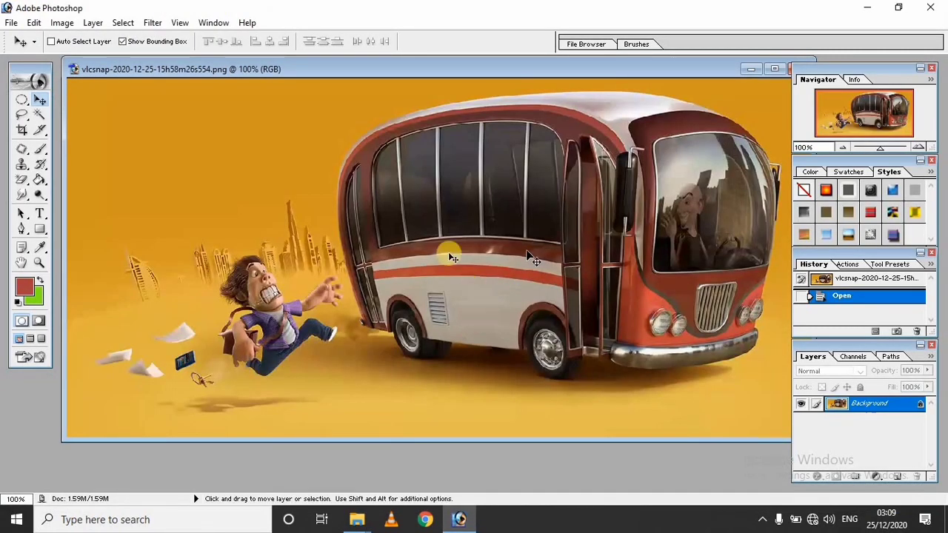
Select the Pen tool in Paths mode to trace anchor-point outlines
{"action": "left_click", "coordinate": [21, 226]}
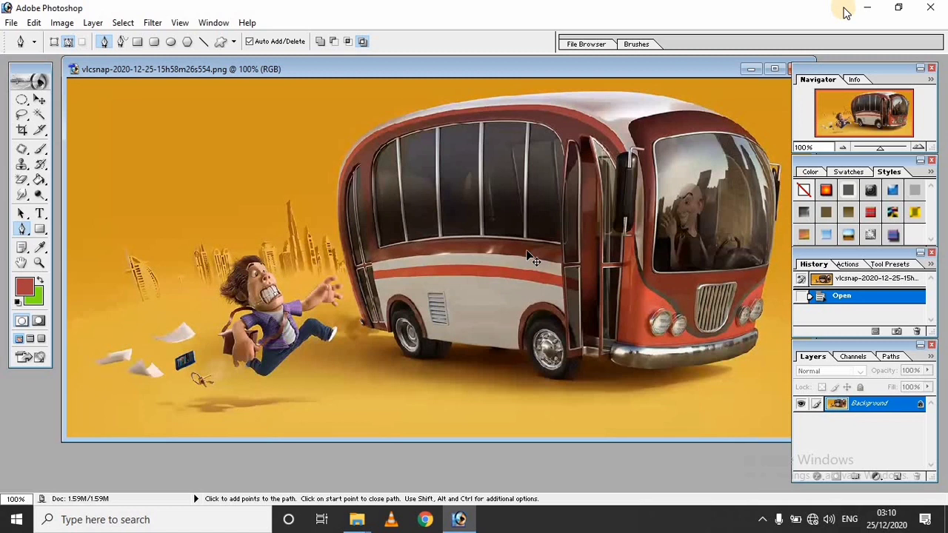
Zoom into the bus's lower-left corner, then zoom back out to the whole picture
{"action": "key", "text": "ctrl+plus"}
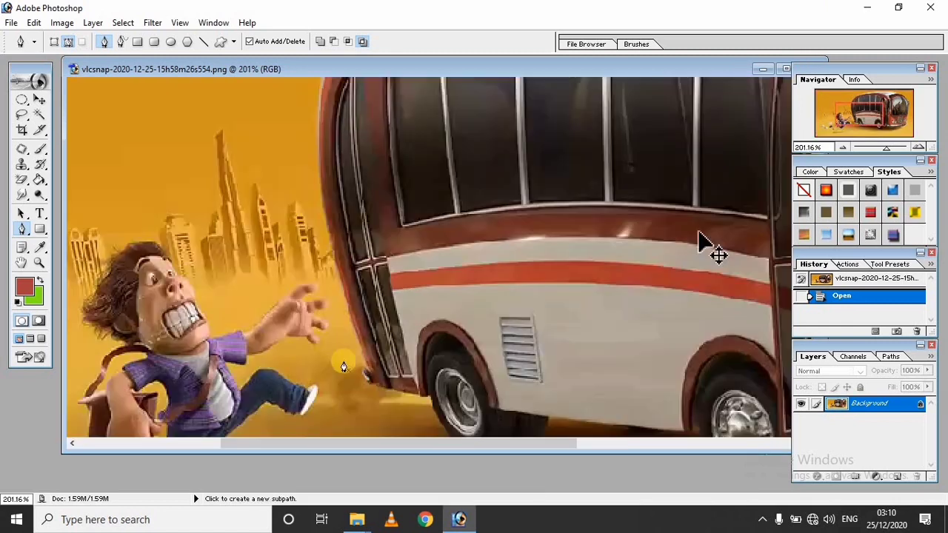
{"action": "left_click_drag", "start_coordinate": [364, 332], "coordinate": [357, 319]}
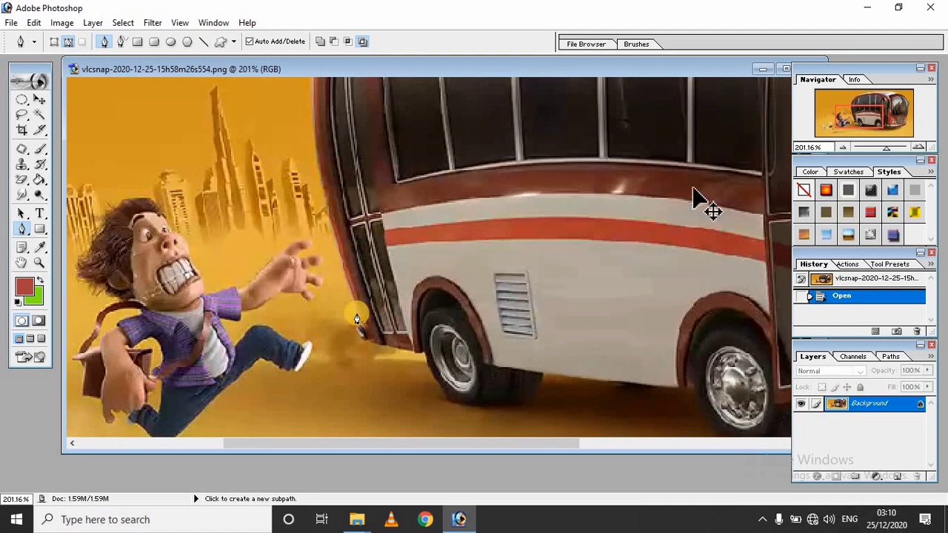
{"action": "key", "text": "space"}
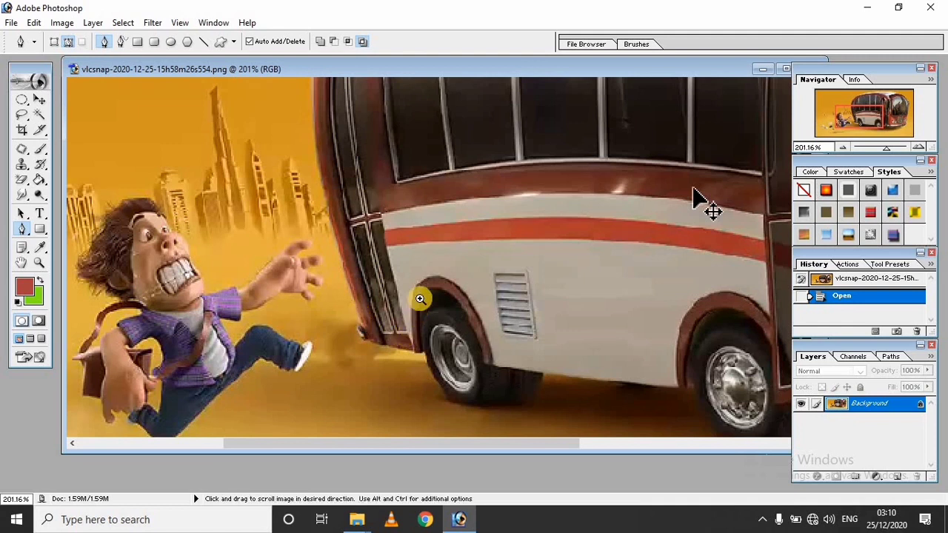
{"action": "left_click_drag", "start_coordinate": [417, 296], "coordinate": [324, 360]}
{"action": "left_click_drag", "start_coordinate": [417, 334], "coordinate": [415, 350]}
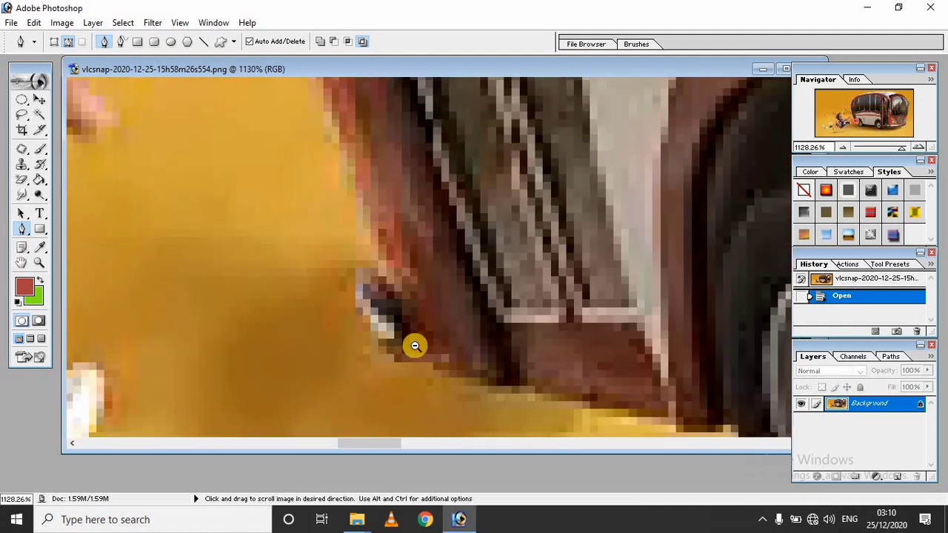
{"action": "left_click", "coordinate": [415, 346], "text": "ctrl+alt"}
{"action": "left_click", "coordinate": [311, 269], "text": "ctrl+alt"}
{"action": "left_click", "coordinate": [317, 250], "text": "ctrl+alt"}
{"action": "left_click", "coordinate": [348, 296], "text": "ctrl+alt"}
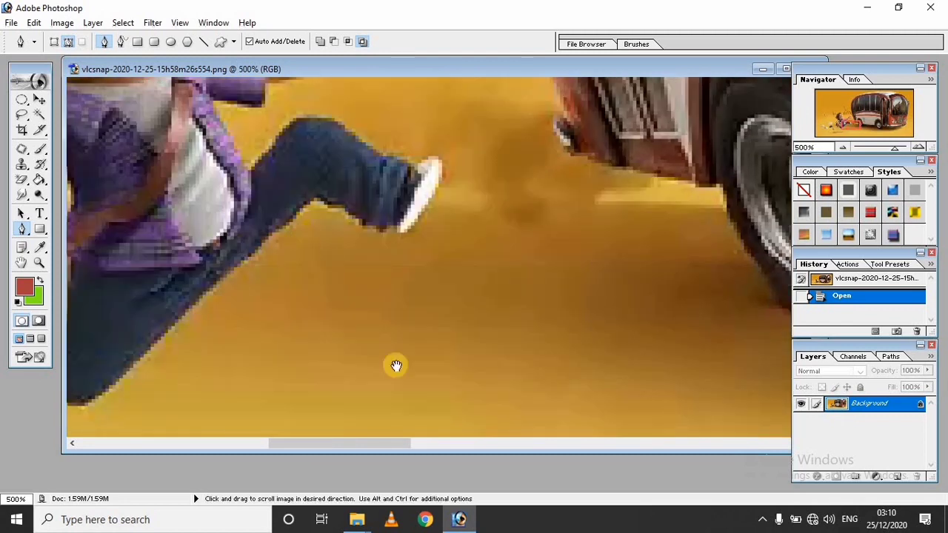
{"action": "left_click", "coordinate": [396, 365], "text": "ctrl+alt"}
{"action": "left_click", "coordinate": [372, 354], "text": "ctrl+alt"}
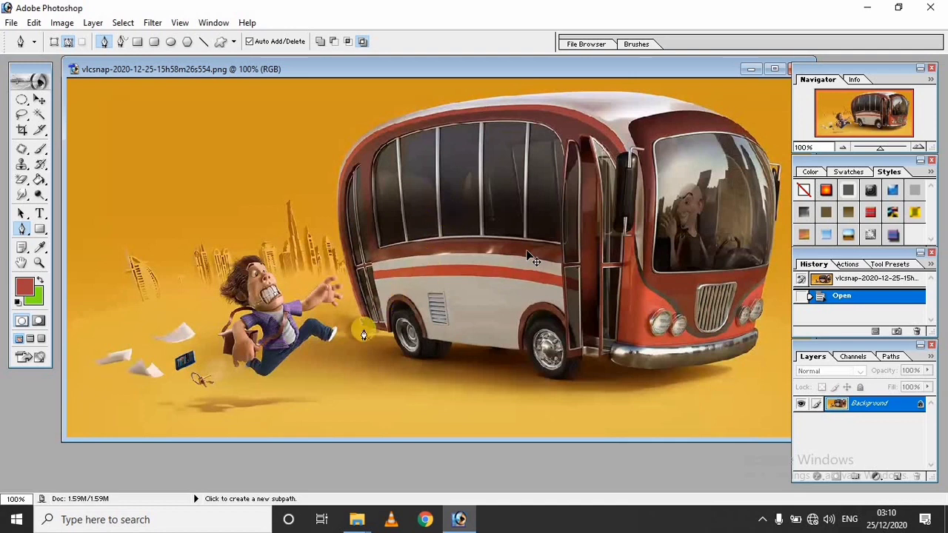
Marquee-zoom onto the running man's hand and bag at about 494%
{"action": "key", "text": "ctrl+space"}
{"action": "left_click_drag", "start_coordinate": [353, 235], "coordinate": [212, 388]}
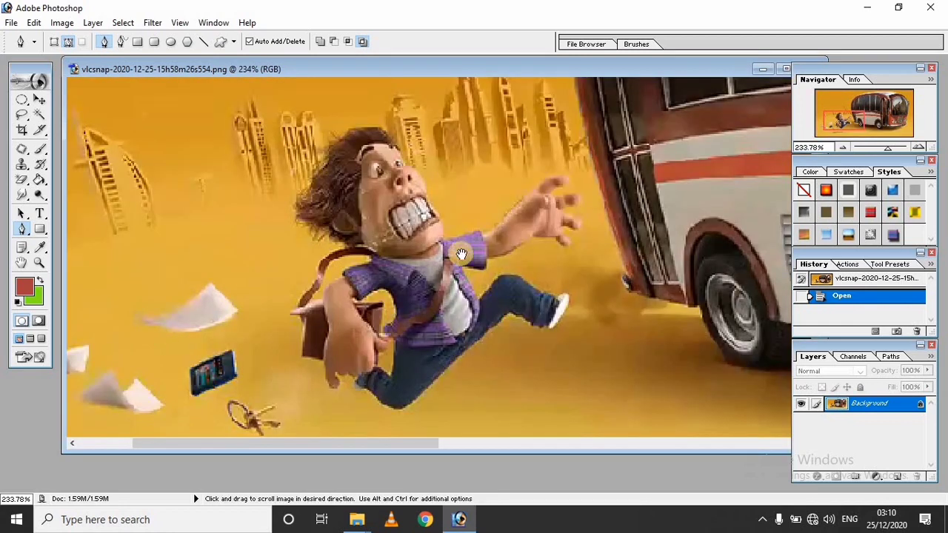
{"action": "left_click_drag", "start_coordinate": [312, 409], "coordinate": [312, 410]}
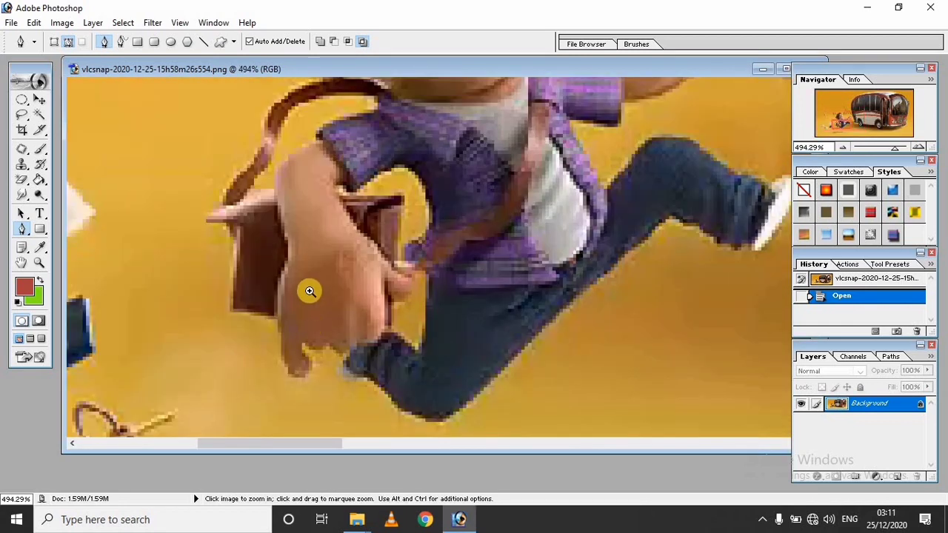
Start the Pen path at the man's hand and trace the bag's bottom and left edges to its upper corner
{"action": "left_click", "coordinate": [300, 344]}
{"action": "left_click", "coordinate": [309, 362]}
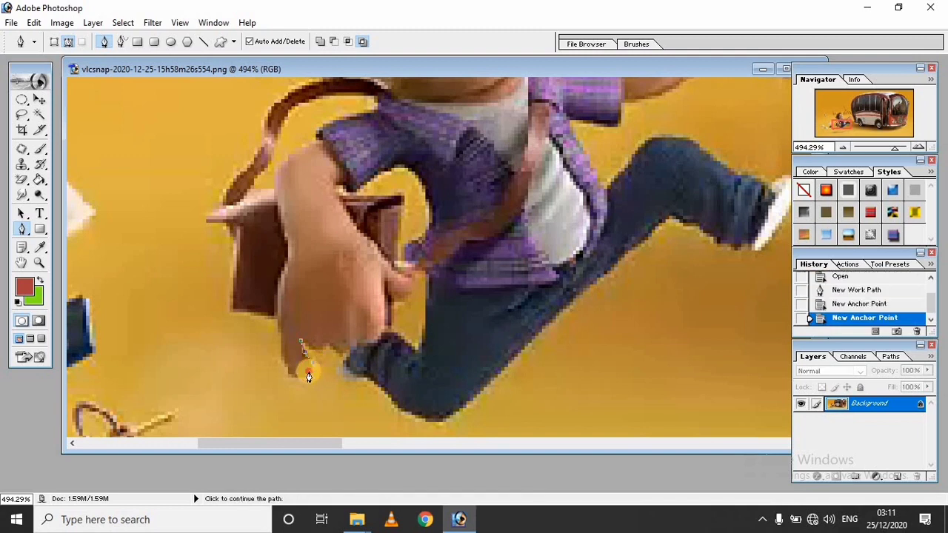
{"action": "left_click", "coordinate": [296, 377]}
{"action": "left_click", "coordinate": [284, 360]}
{"action": "left_click", "coordinate": [280, 326]}
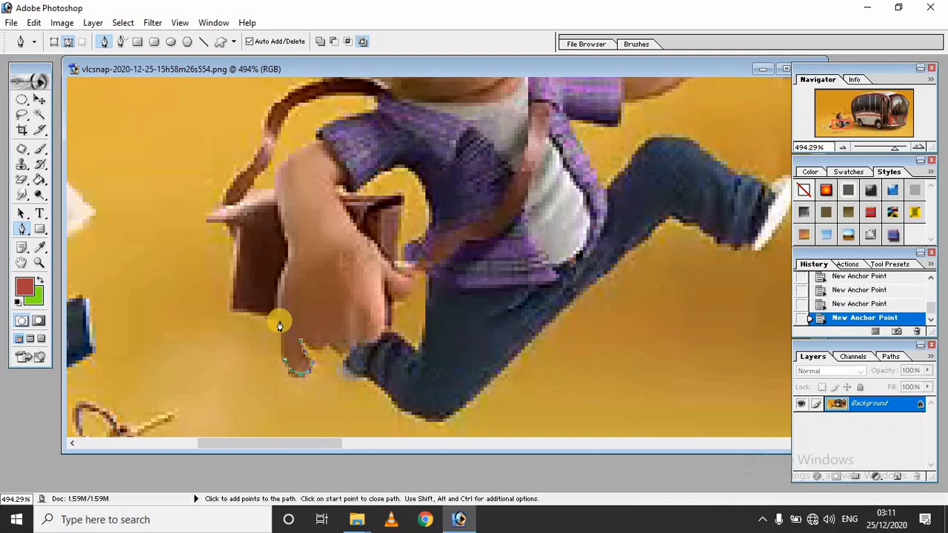
{"action": "left_click", "coordinate": [255, 308]}
{"action": "left_click", "coordinate": [234, 307]}
{"action": "left_click", "coordinate": [232, 289]}
{"action": "left_click", "coordinate": [234, 260]}
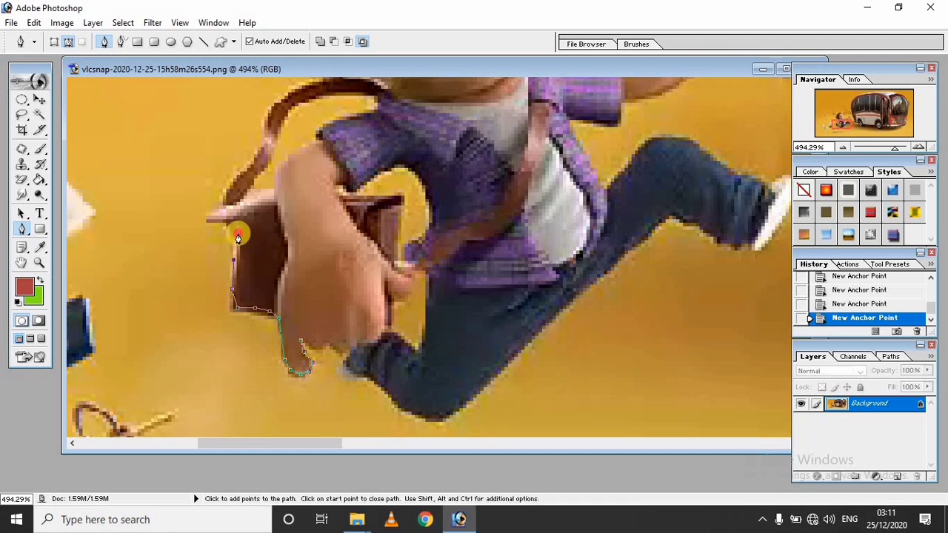
{"action": "left_click", "coordinate": [220, 220]}
{"action": "left_click", "coordinate": [223, 197]}
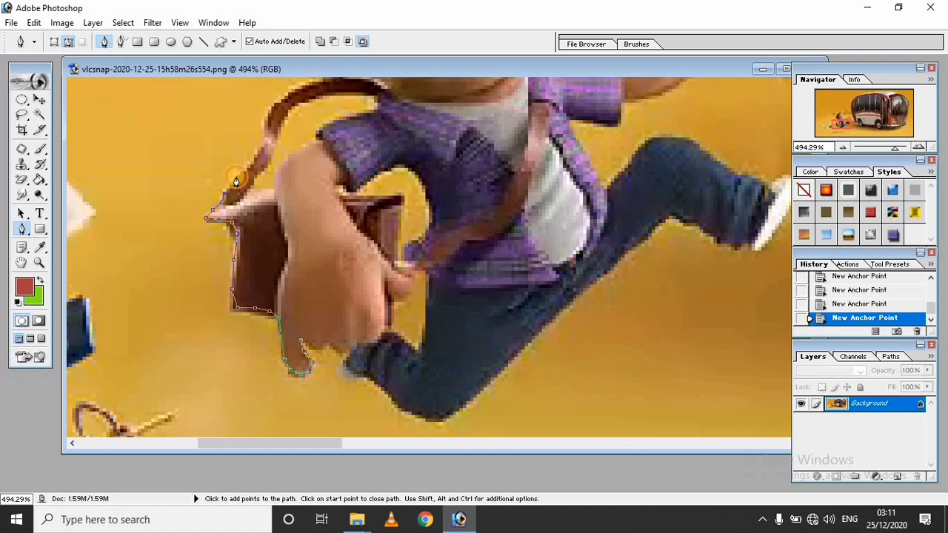
Continue the path up the bag strap toward the hair, redoing one misplaced anchor
{"action": "left_click_drag", "start_coordinate": [243, 177], "coordinate": [203, 279]}
{"action": "left_click", "coordinate": [220, 253]}
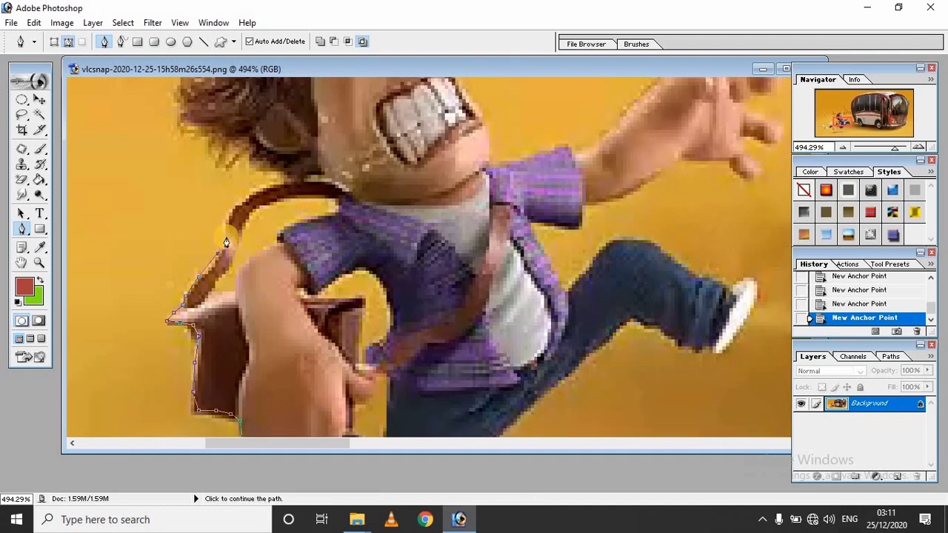
{"action": "key", "text": "ctrl+z"}
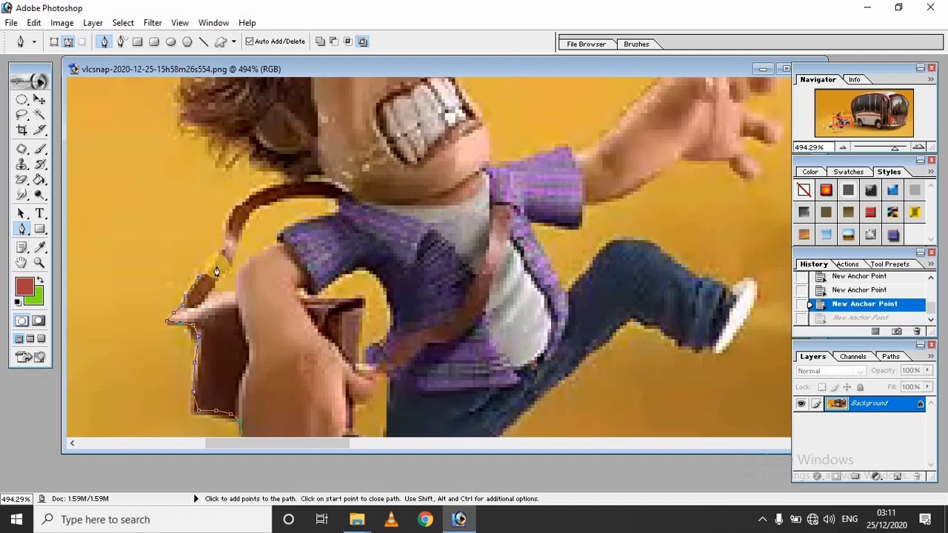
{"action": "left_click", "coordinate": [221, 247]}
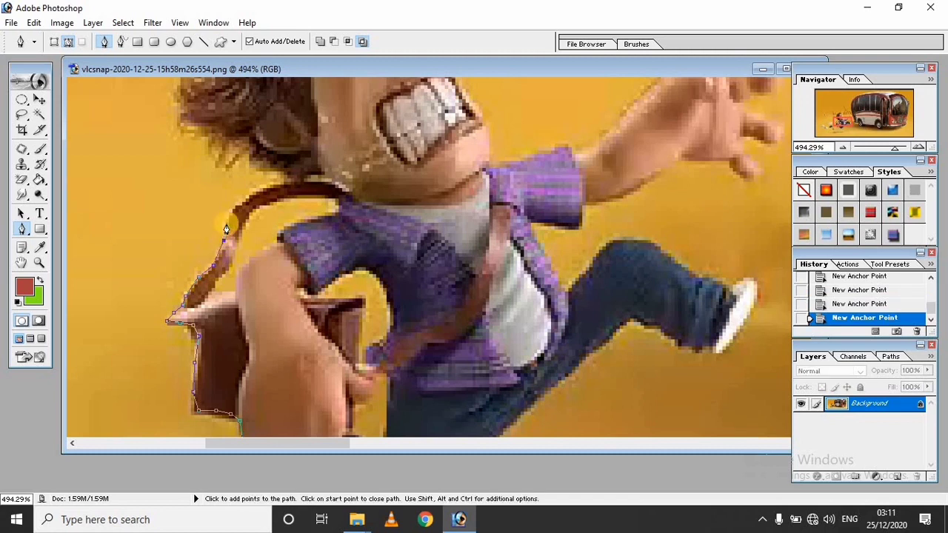
{"action": "left_click", "coordinate": [254, 202]}
{"action": "left_click", "coordinate": [264, 164]}
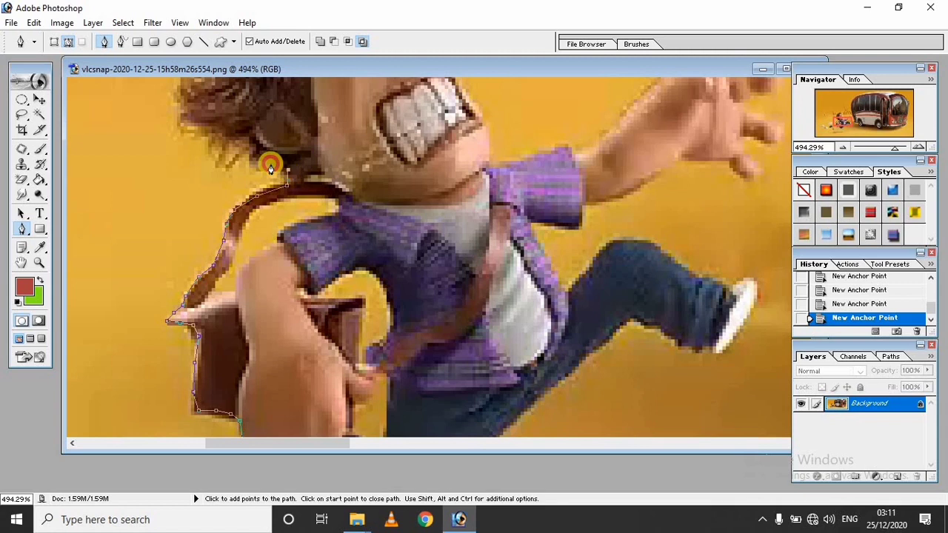
{"action": "left_click", "coordinate": [247, 146]}
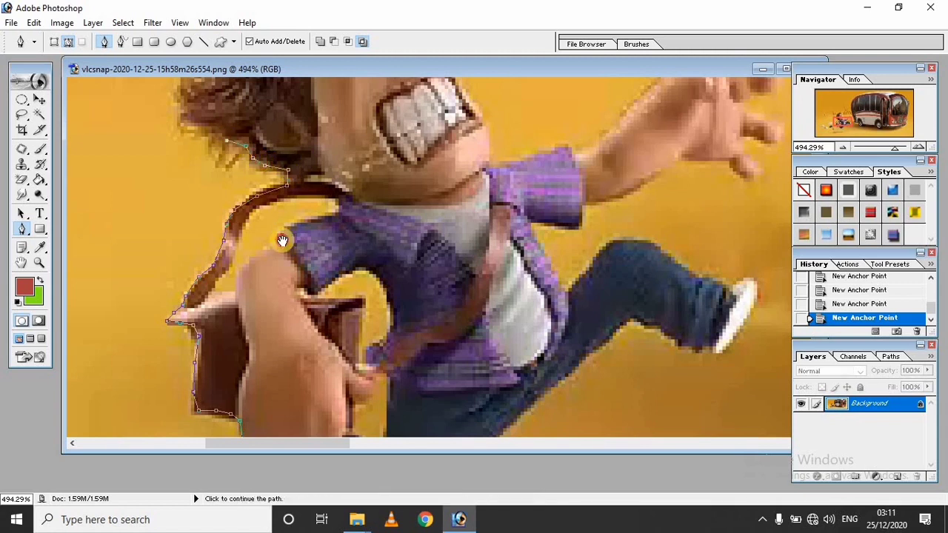
{"action": "scroll", "coordinate": [282, 239], "scroll_direction": "up", "scroll_amount": 3}
{"action": "scroll", "coordinate": [281, 239], "scroll_direction": "left", "scroll_amount": 2}
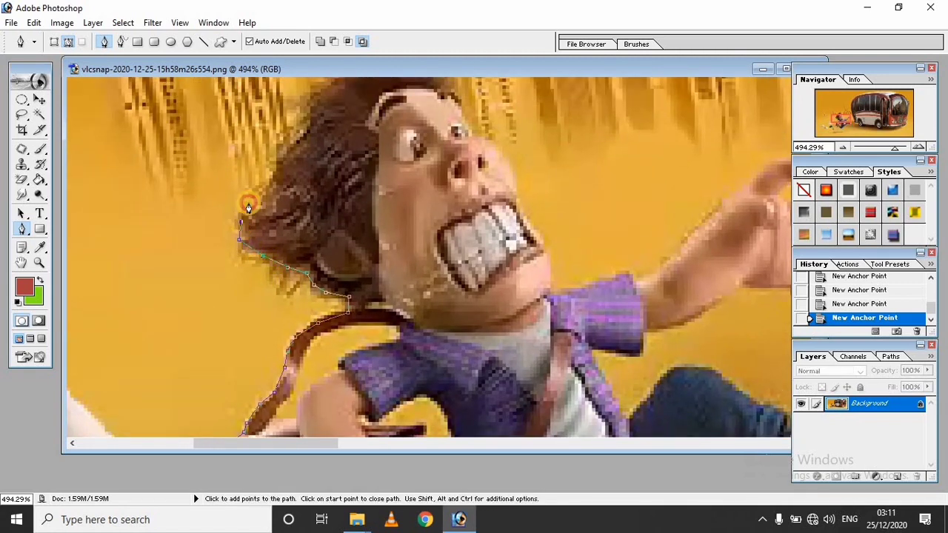
Trace anchors up the hair edge to the top of the runner's head
{"action": "left_click", "coordinate": [268, 183]}
{"action": "left_click", "coordinate": [281, 160]}
{"action": "left_click_drag", "start_coordinate": [287, 159], "coordinate": [246, 288]}
{"action": "scroll", "coordinate": [289, 296], "scroll_direction": "up", "scroll_amount": 4}
{"action": "scroll", "coordinate": [289, 296], "scroll_direction": "right", "scroll_amount": 1}
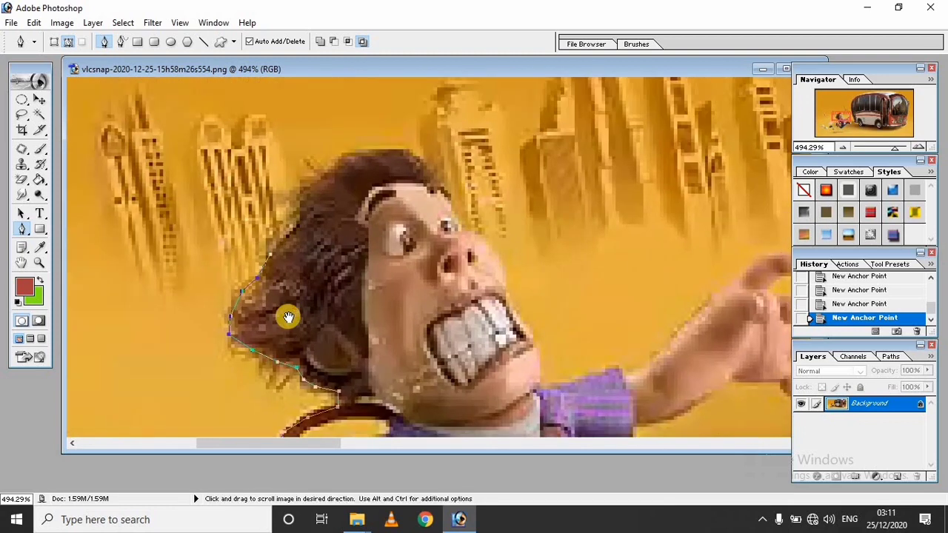
{"action": "left_click", "coordinate": [277, 267]}
{"action": "left_click", "coordinate": [285, 246]}
{"action": "left_click", "coordinate": [300, 230]}
{"action": "left_click", "coordinate": [357, 212]}
Trace the path down the edge of the face to the chin
{"action": "left_click_drag", "start_coordinate": [376, 223], "coordinate": [289, 220]}
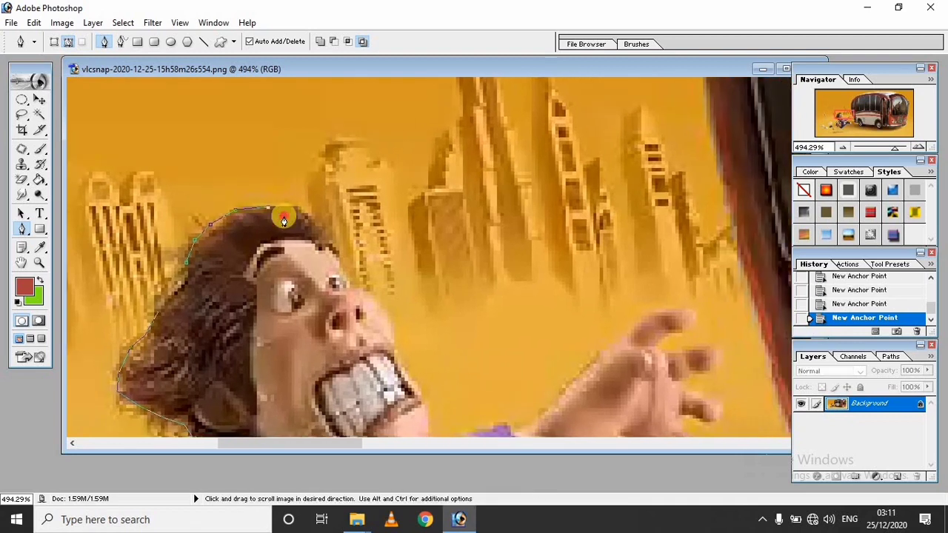
{"action": "left_click", "coordinate": [321, 234]}
{"action": "left_click", "coordinate": [354, 284]}
{"action": "left_click", "coordinate": [382, 322]}
{"action": "left_click", "coordinate": [388, 350]}
{"action": "left_click", "coordinate": [414, 388]}
Extend the path along the shoulder and arm toward the outstretched hand
{"action": "left_click_drag", "start_coordinate": [417, 407], "coordinate": [366, 314]}
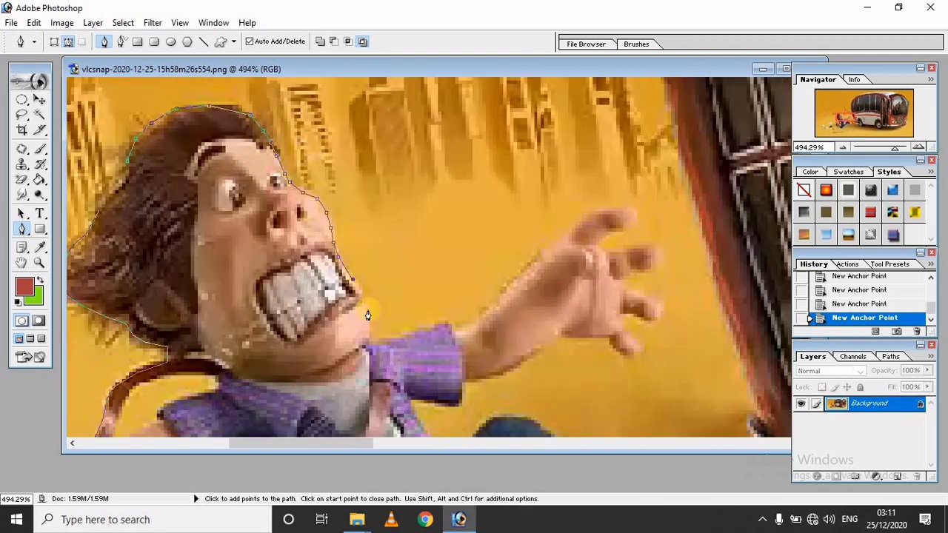
{"action": "left_click", "coordinate": [375, 341]}
{"action": "left_click", "coordinate": [392, 335]}
{"action": "left_click", "coordinate": [432, 327]}
{"action": "left_click", "coordinate": [463, 328]}
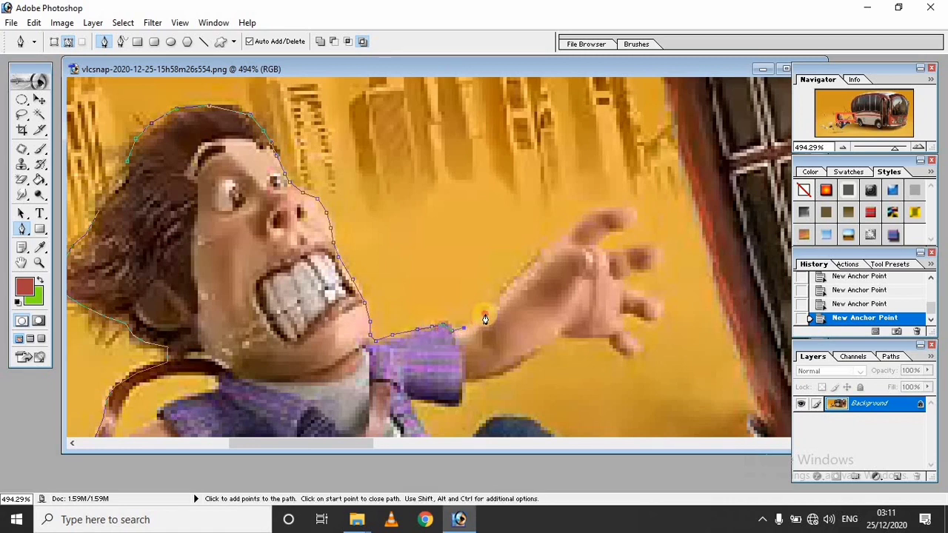
{"action": "left_click", "coordinate": [542, 257]}
Trace the path up and around the first finger's tip, curving the anchor
{"action": "left_click_drag", "start_coordinate": [546, 262], "coordinate": [413, 296]}
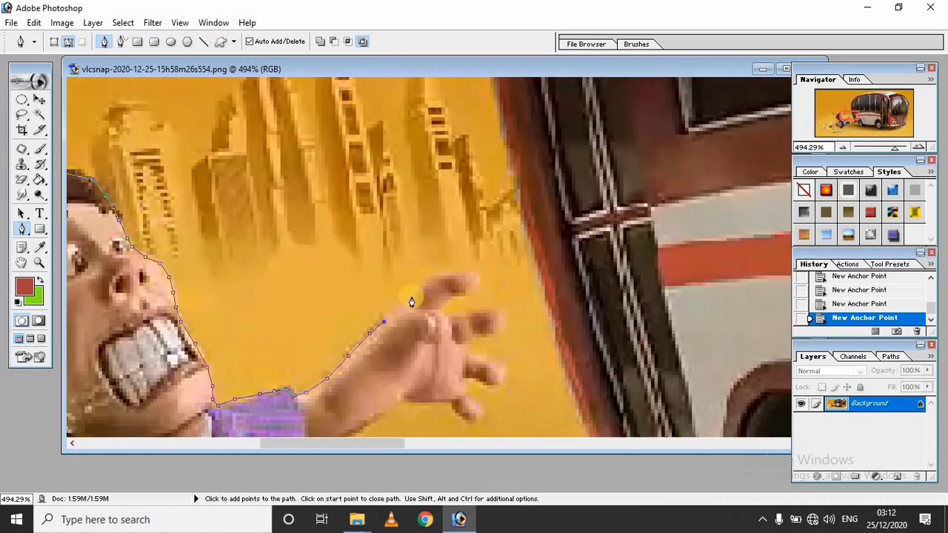
{"action": "left_click", "coordinate": [402, 328], "text": "ctrl"}
{"action": "left_click", "coordinate": [326, 302]}
{"action": "left_click", "coordinate": [386, 248]}
{"action": "left_click", "coordinate": [422, 217]}
{"action": "left_click", "coordinate": [481, 212]}
{"action": "mouse_move", "coordinate": [515, 218]}
{"action": "left_mouse_down"}
{"action": "mouse_move", "coordinate": [520, 232]}
{"action": "mouse_move", "coordinate": [464, 274]}
{"action": "left_mouse_up"}
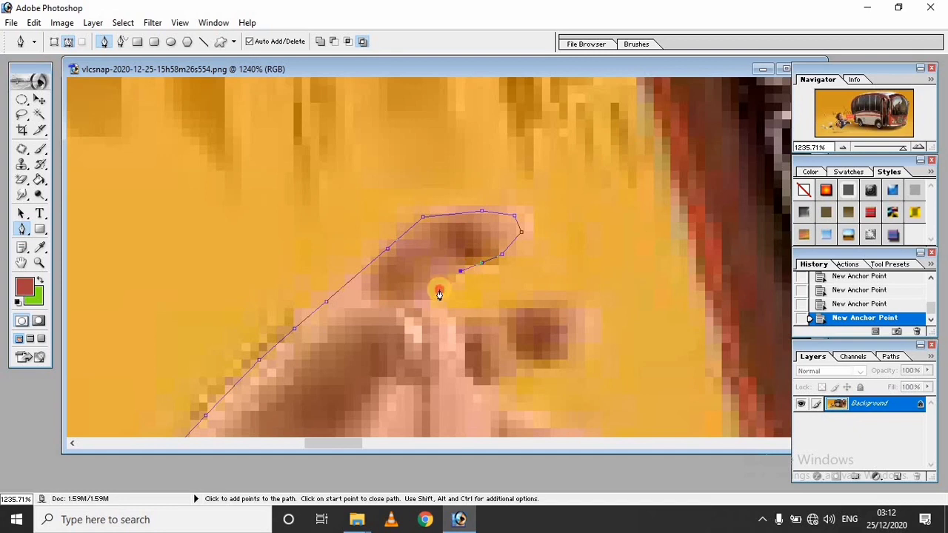
Trace into the finger gap and around the next fingertip, then zoom out on the hand
{"action": "left_click", "coordinate": [460, 311]}
{"action": "left_click", "coordinate": [540, 302]}
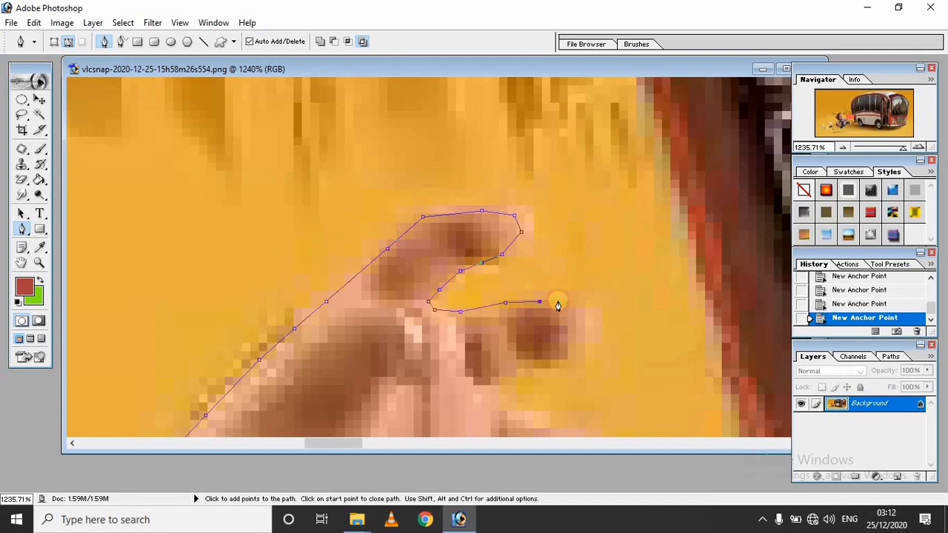
{"action": "left_click", "coordinate": [571, 301]}
{"action": "left_click_drag", "start_coordinate": [529, 369], "coordinate": [497, 382]}
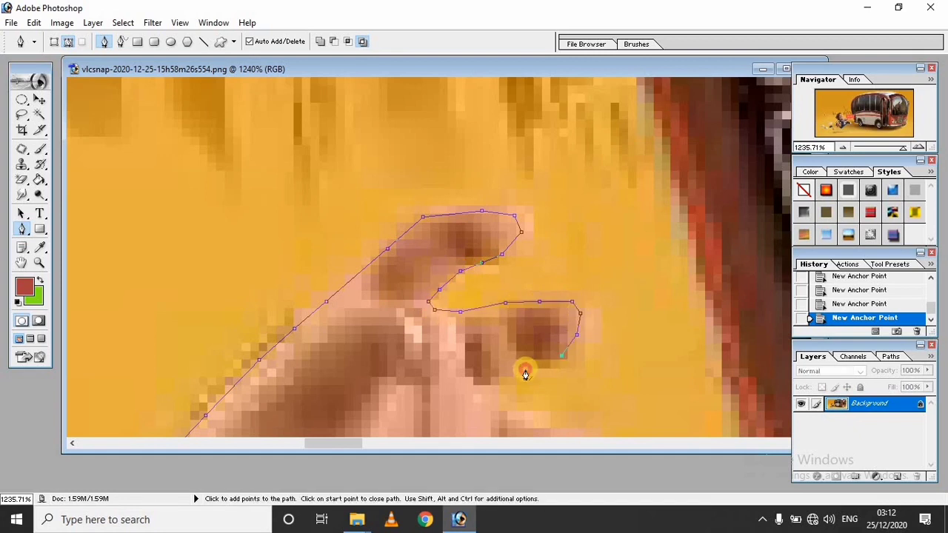
{"action": "scroll", "coordinate": [486, 373], "scroll_direction": "down", "scroll_amount": 3}
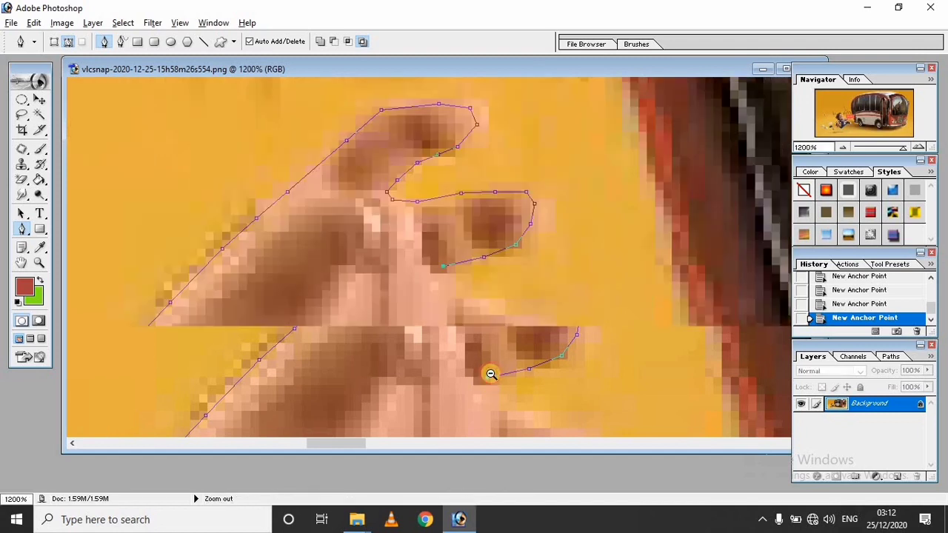
{"action": "key", "text": "ctrl+minus"}
{"action": "key", "text": "ctrl+minus"}
Trace around the remaining fingers down to the lowest fingertip
{"action": "left_click", "coordinate": [421, 213]}
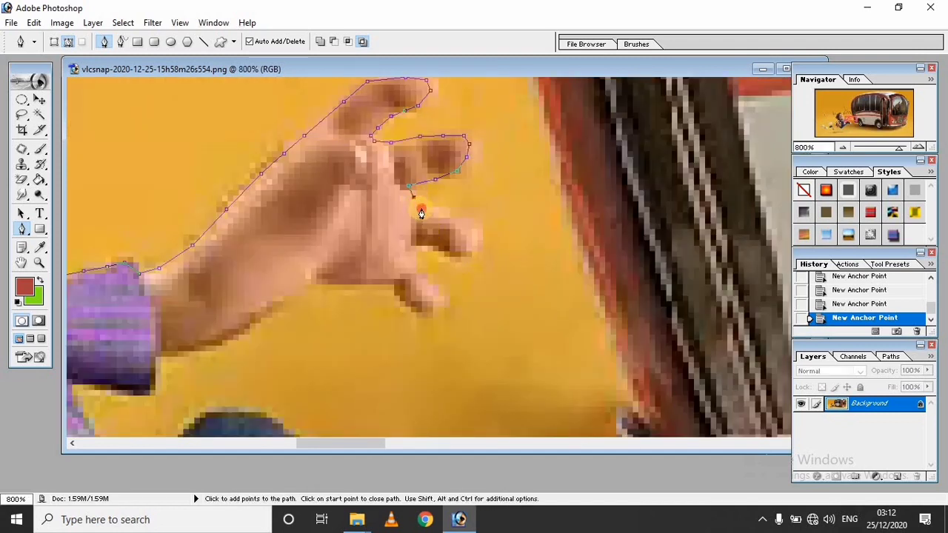
{"action": "left_click", "coordinate": [457, 223]}
{"action": "left_click", "coordinate": [477, 231]}
{"action": "left_click", "coordinate": [442, 251]}
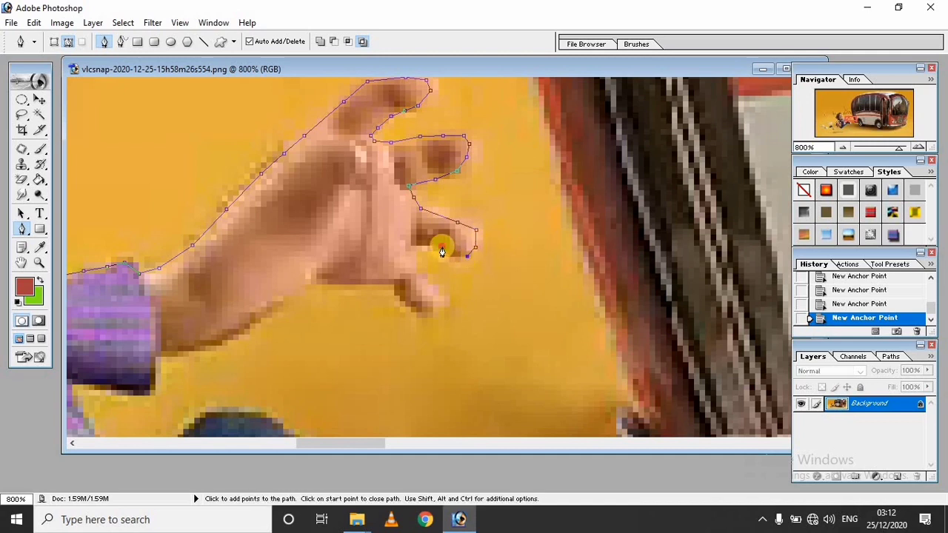
{"action": "left_click", "coordinate": [407, 264]}
{"action": "left_click", "coordinate": [419, 277]}
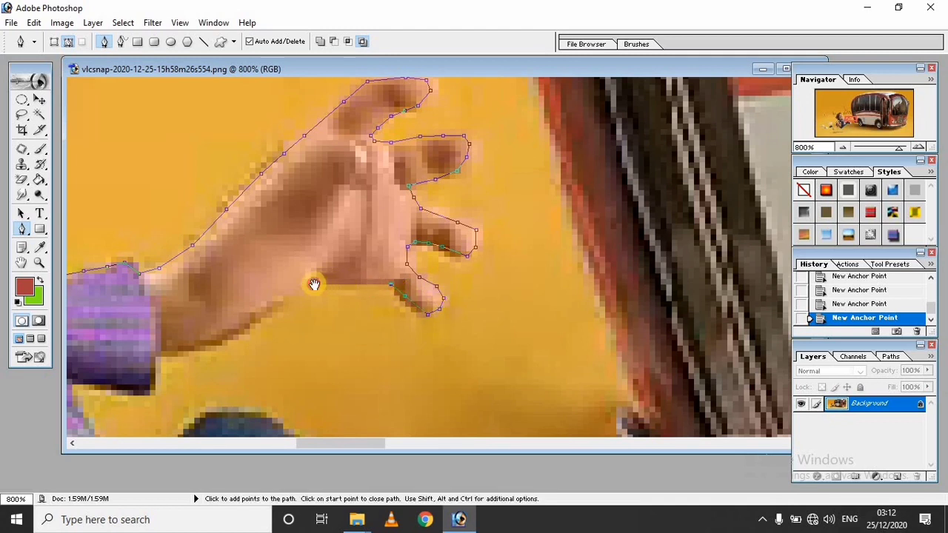
{"action": "left_click_drag", "start_coordinate": [313, 281], "coordinate": [391, 278]}
Trace the path under the wrist and around the sleeve end
{"action": "left_click", "coordinate": [398, 259]}
{"action": "left_click", "coordinate": [363, 283]}
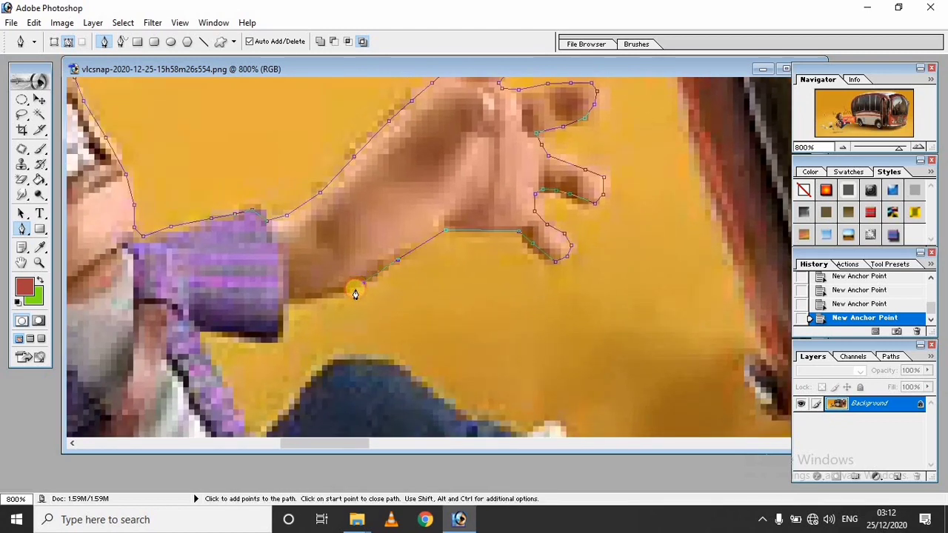
{"action": "left_click", "coordinate": [286, 301]}
{"action": "left_click", "coordinate": [279, 336]}
{"action": "left_click", "coordinate": [202, 329]}
{"action": "left_click_drag", "start_coordinate": [233, 401], "coordinate": [230, 300]}
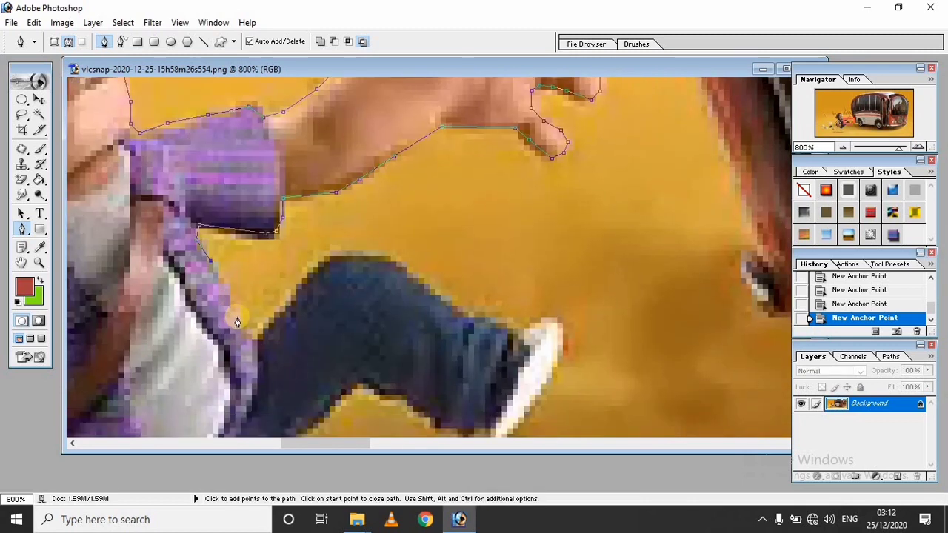
Trace along the top of the leg to the white shoe
{"action": "left_click", "coordinate": [251, 335]}
{"action": "left_click", "coordinate": [283, 309]}
{"action": "left_click", "coordinate": [309, 269]}
{"action": "left_click", "coordinate": [337, 253]}
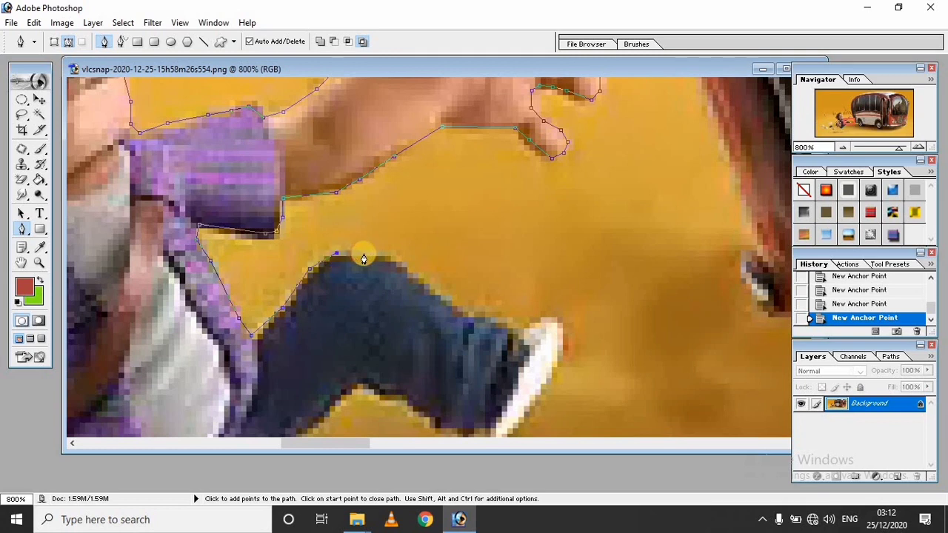
{"action": "left_click", "coordinate": [397, 261]}
{"action": "left_click", "coordinate": [424, 283]}
{"action": "left_click", "coordinate": [453, 306]}
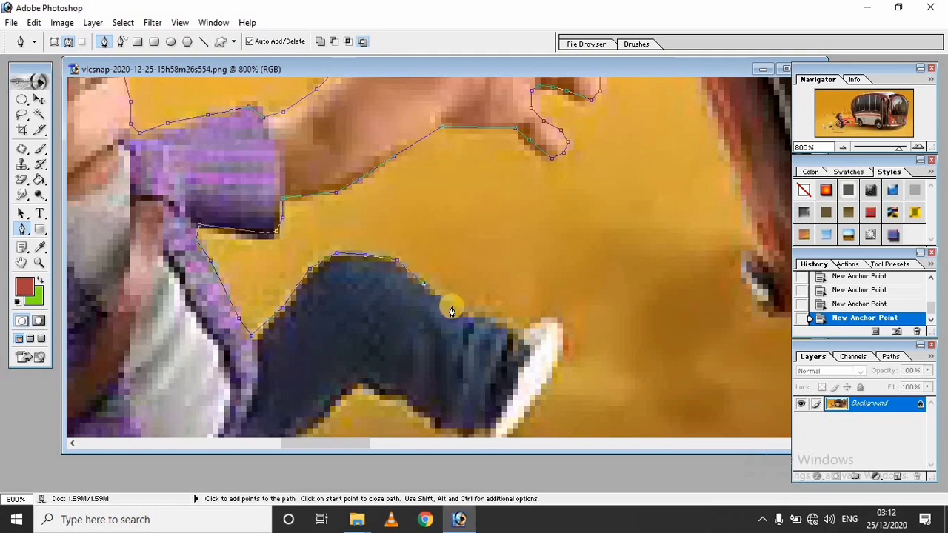
{"action": "left_click", "coordinate": [529, 326]}
{"action": "left_click", "coordinate": [567, 340]}
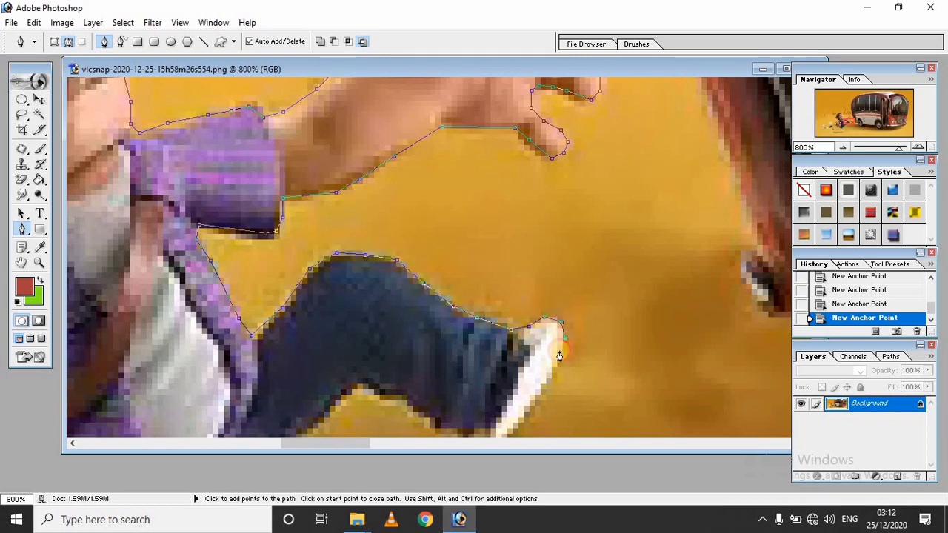
{"action": "scroll", "coordinate": [567, 239], "scroll_direction": "down", "scroll_amount": 3}
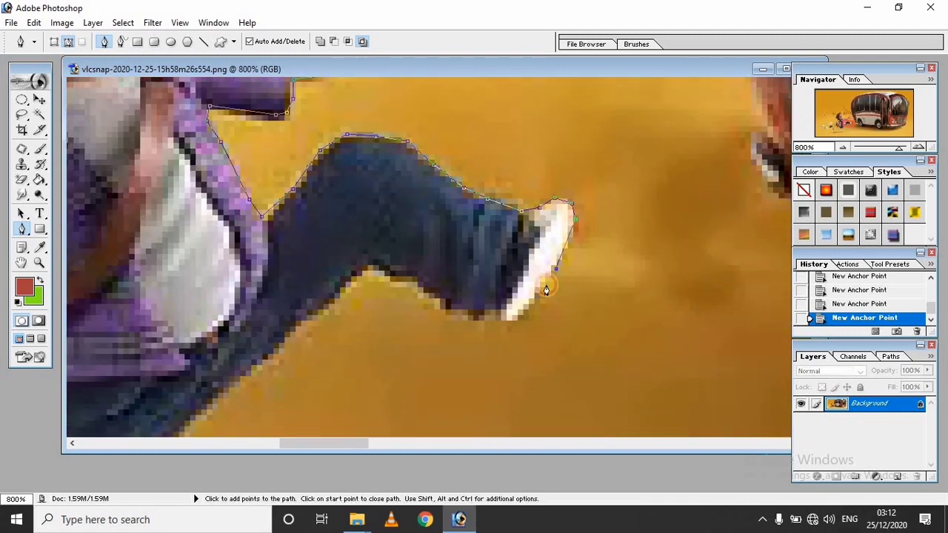
Trace around the shoe bottom and back along the leg's underside
{"action": "left_click", "coordinate": [522, 318]}
{"action": "left_click", "coordinate": [488, 318]}
{"action": "left_click", "coordinate": [437, 302]}
{"action": "left_click", "coordinate": [385, 266]}
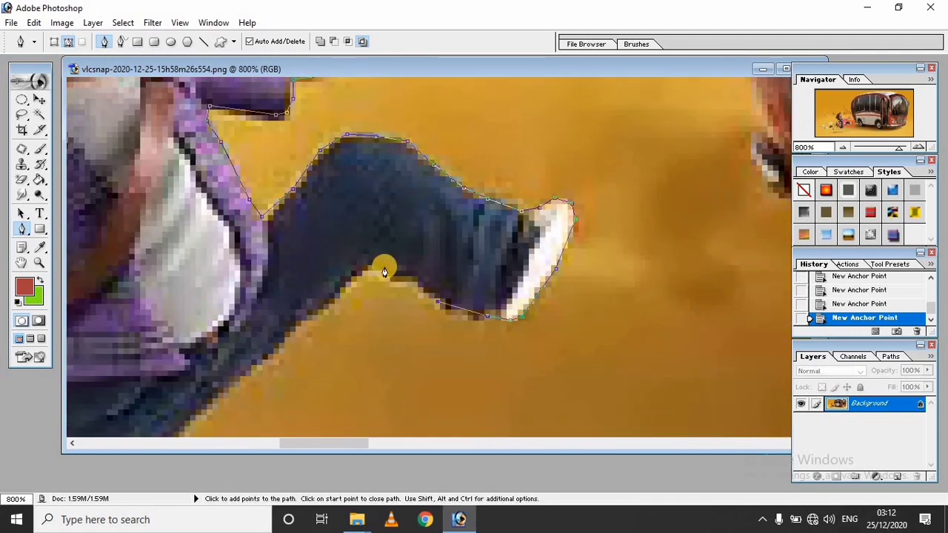
{"action": "left_click", "coordinate": [335, 291]}
{"action": "scroll", "coordinate": [352, 285], "scroll_direction": "down", "scroll_amount": 3}
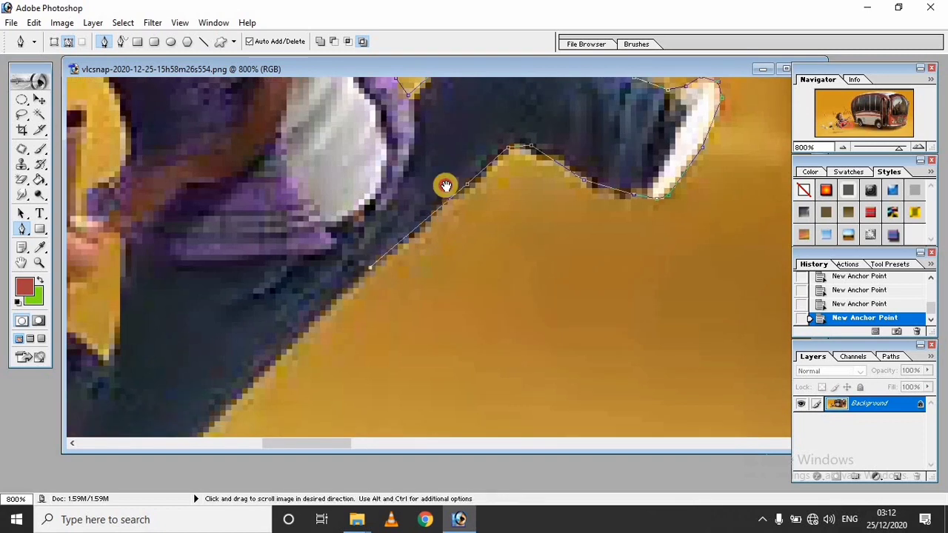
{"action": "scroll", "coordinate": [392, 230], "scroll_direction": "left", "scroll_amount": 2}
Trace up the leg's lower edge and close the path at its starting point
{"action": "left_click", "coordinate": [344, 277]}
{"action": "scroll", "coordinate": [363, 271], "scroll_direction": "down", "scroll_amount": 2}
{"action": "left_click", "coordinate": [390, 254]}
{"action": "left_click", "coordinate": [326, 243]}
{"action": "left_click", "coordinate": [280, 199]}
{"action": "left_click", "coordinate": [228, 172]}
{"action": "left_click", "coordinate": [202, 138]}
{"action": "left_click", "coordinate": [158, 132]}
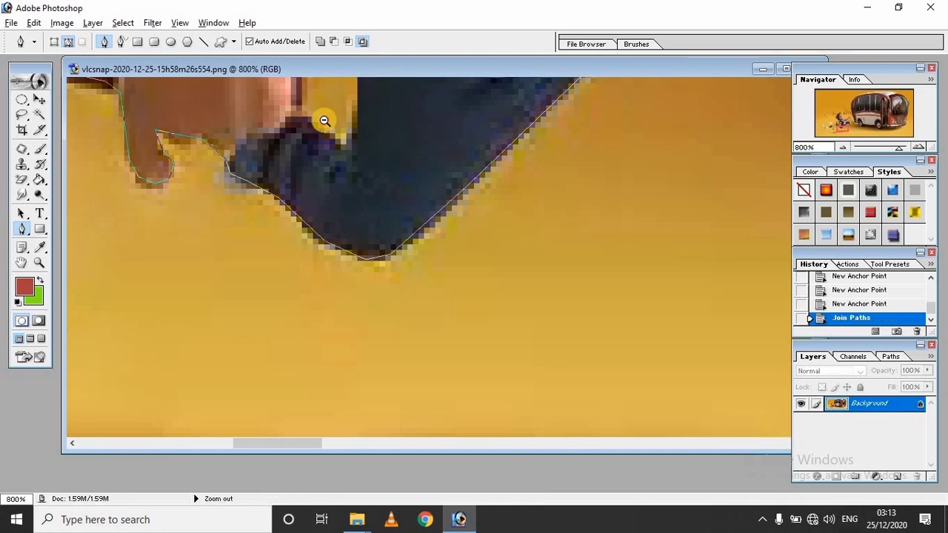
Check the finished outline and load the closed path as a selection
{"action": "left_click", "coordinate": [350, 229], "text": "alt"}
{"action": "left_click", "coordinate": [460, 247], "text": "alt"}
{"action": "left_click", "coordinate": [541, 295], "text": "alt"}
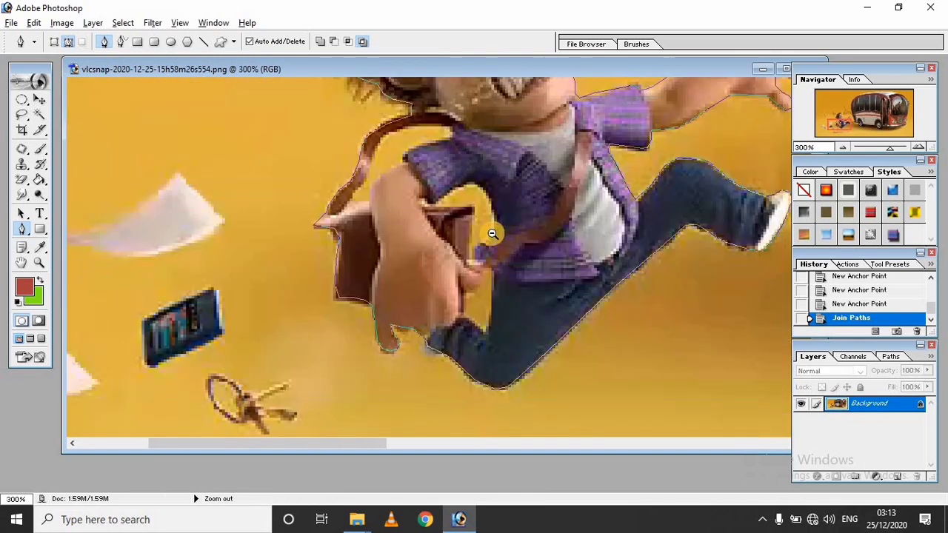
{"action": "left_click", "coordinate": [491, 229], "text": "alt"}
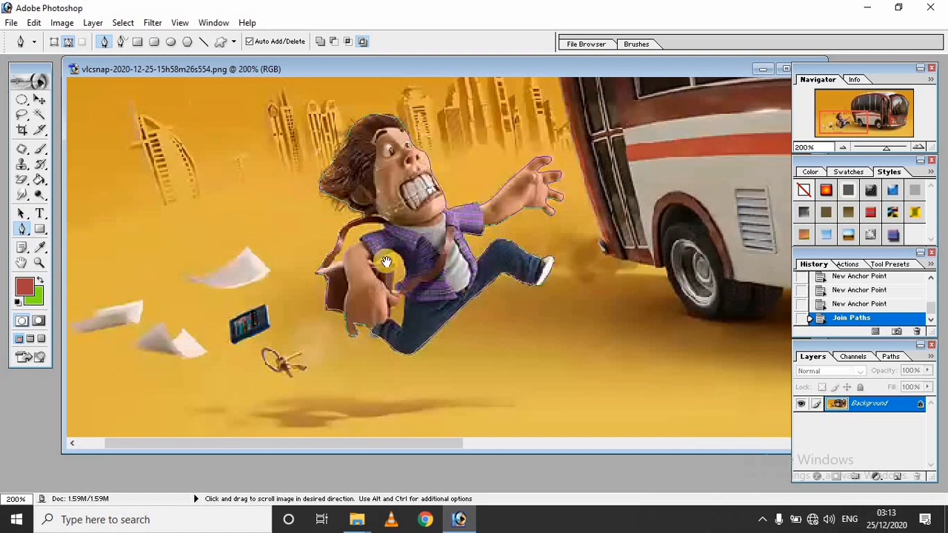
{"action": "left_click_drag", "start_coordinate": [411, 262], "coordinate": [332, 362]}
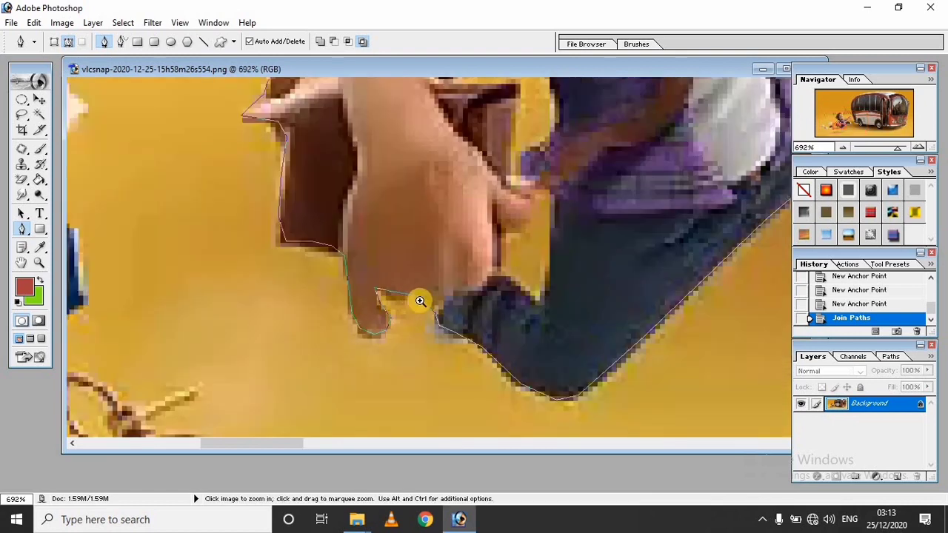
{"action": "left_click_drag", "start_coordinate": [504, 244], "coordinate": [383, 390]}
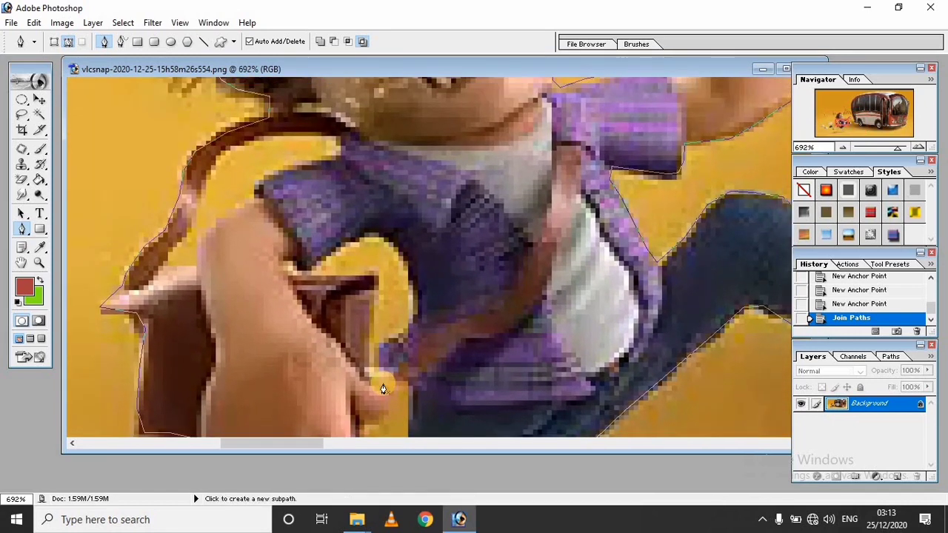
{"action": "key", "text": "ctrl+Return"}
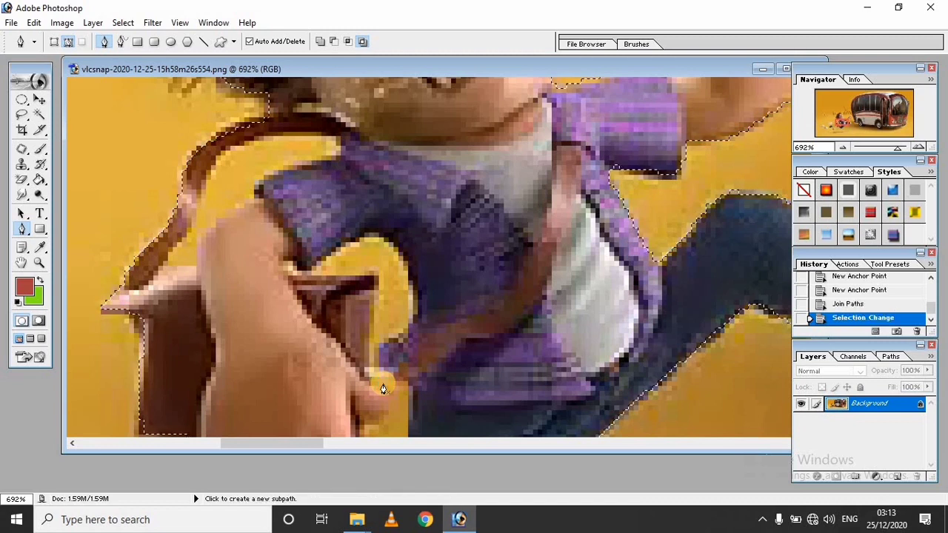
Feather the runner selection by 2 pixels
{"action": "scroll", "coordinate": [384, 383], "scroll_direction": "down", "scroll_amount": 2}
{"action": "key", "text": "ctrl+minus"}
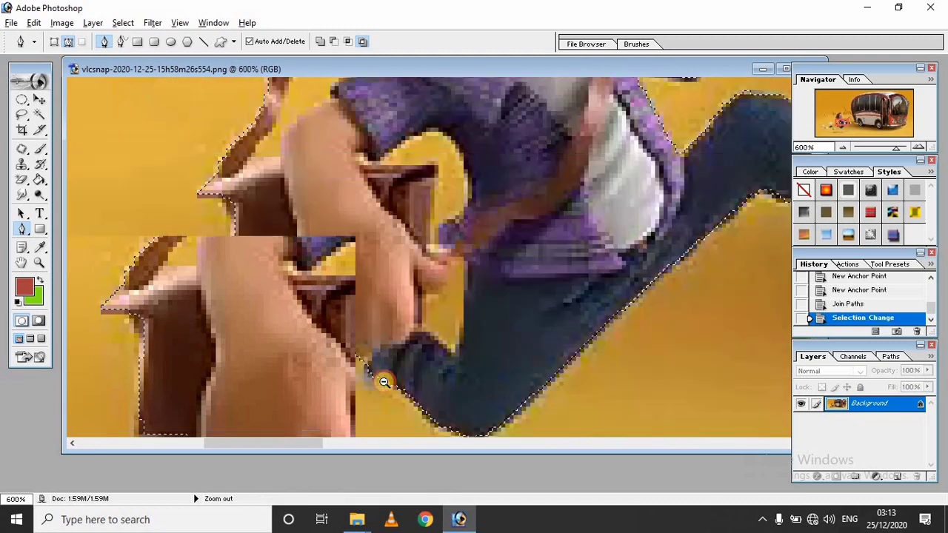
{"action": "scroll", "coordinate": [403, 360], "scroll_direction": "down", "scroll_amount": 5}
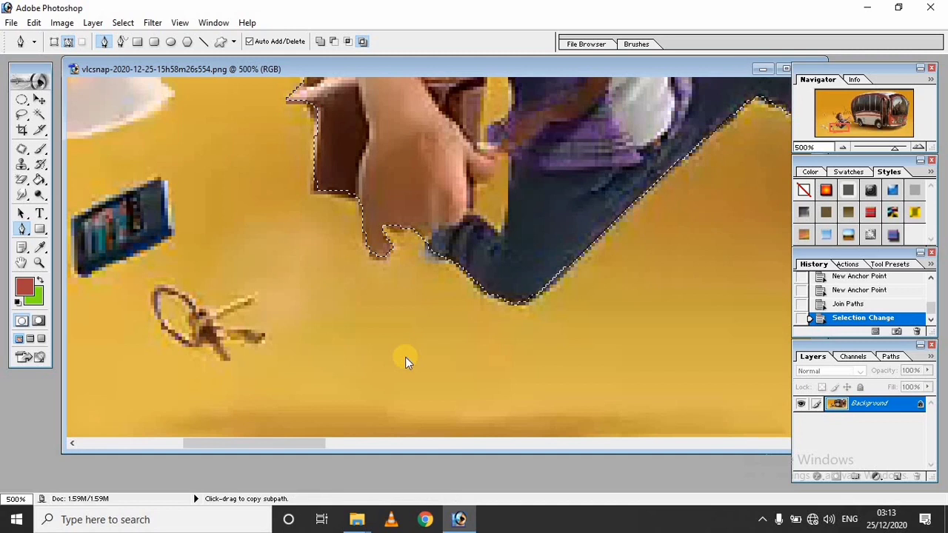
{"action": "key", "text": "ctrl+alt+d"}
{"action": "type", "text": "2"}
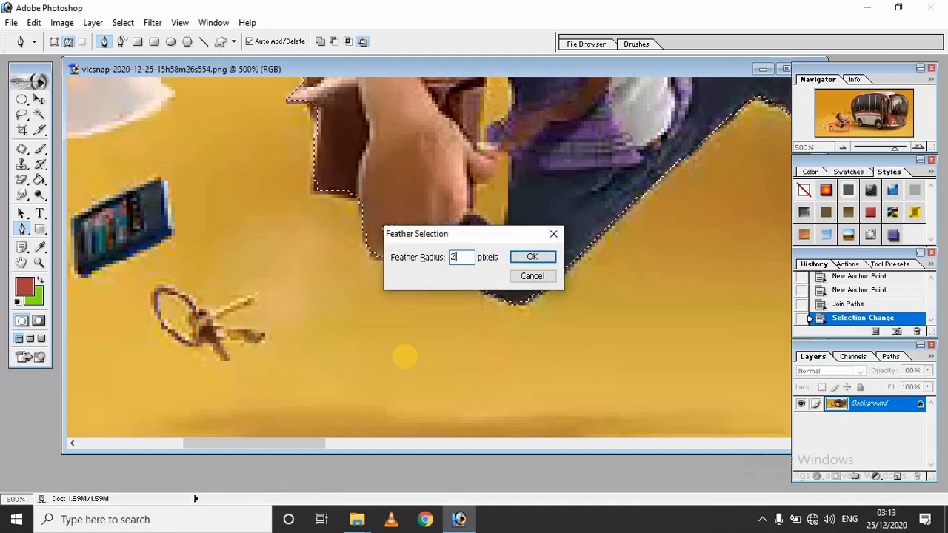
{"action": "key", "text": "Return"}
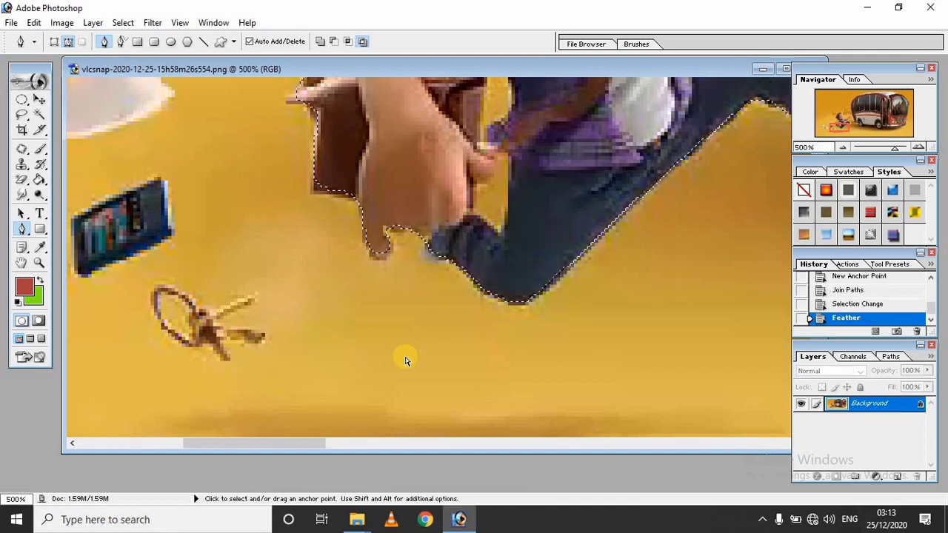
Copy and paste the feathered runner onto new Layer 1
{"action": "key", "text": "ctrl+c"}
{"action": "key", "text": "ctrl+v"}
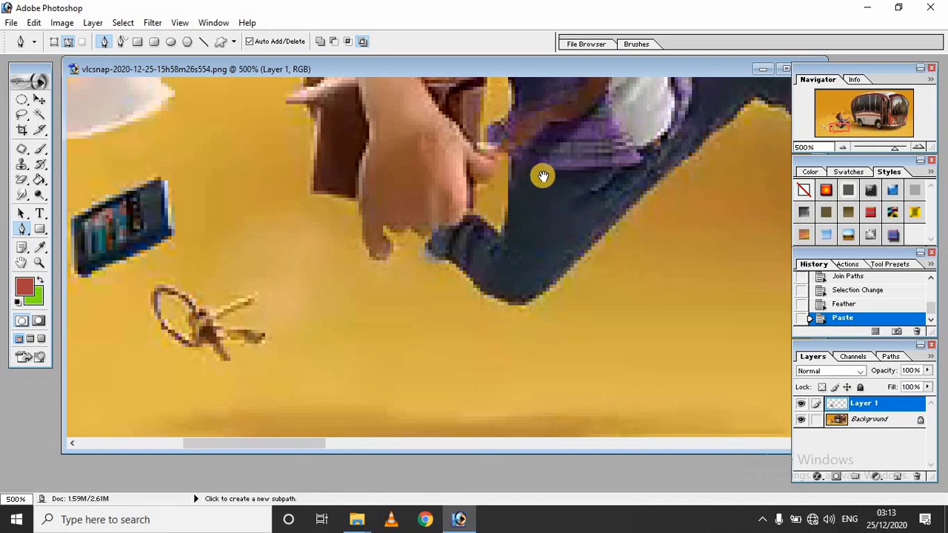
{"action": "left_click_drag", "start_coordinate": [541, 176], "coordinate": [427, 321]}
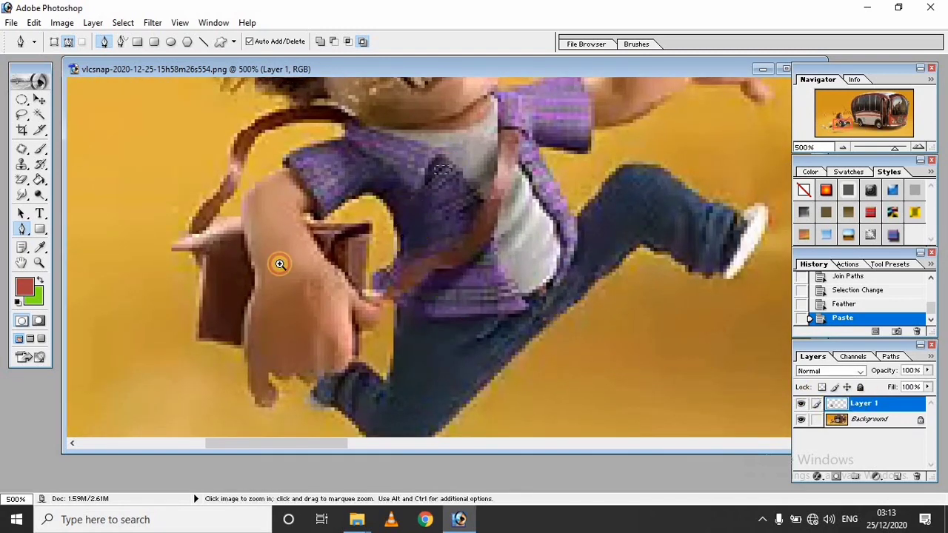
{"action": "left_click_drag", "start_coordinate": [412, 204], "coordinate": [290, 254]}
Trace a pen outline around the yellow gap between the runner's arm and body
{"action": "left_click", "coordinate": [344, 257]}
{"action": "left_click", "coordinate": [370, 230]}
{"action": "left_click", "coordinate": [440, 191]}
{"action": "left_click", "coordinate": [464, 175]}
{"action": "left_click", "coordinate": [501, 175]}
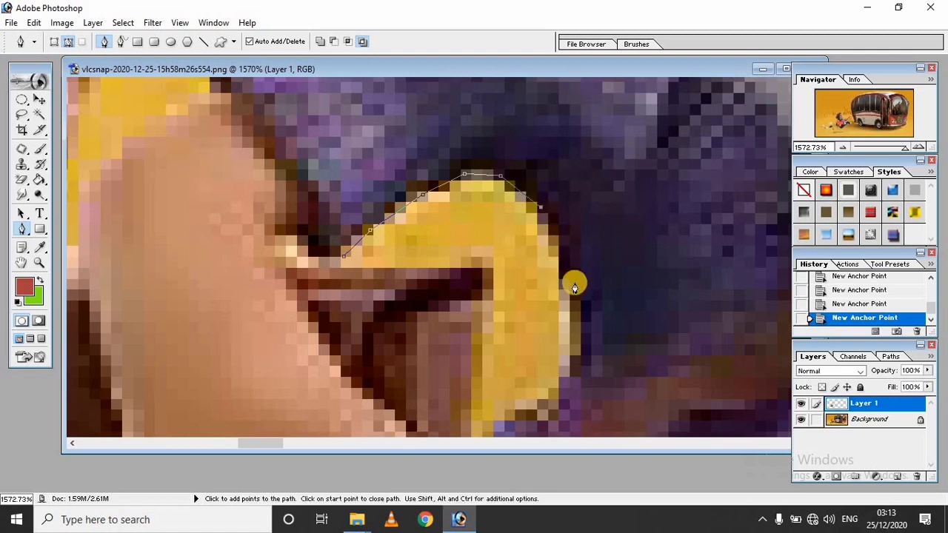
{"action": "left_click", "coordinate": [574, 337]}
{"action": "scroll", "coordinate": [568, 201], "scroll_direction": "down", "scroll_amount": 5}
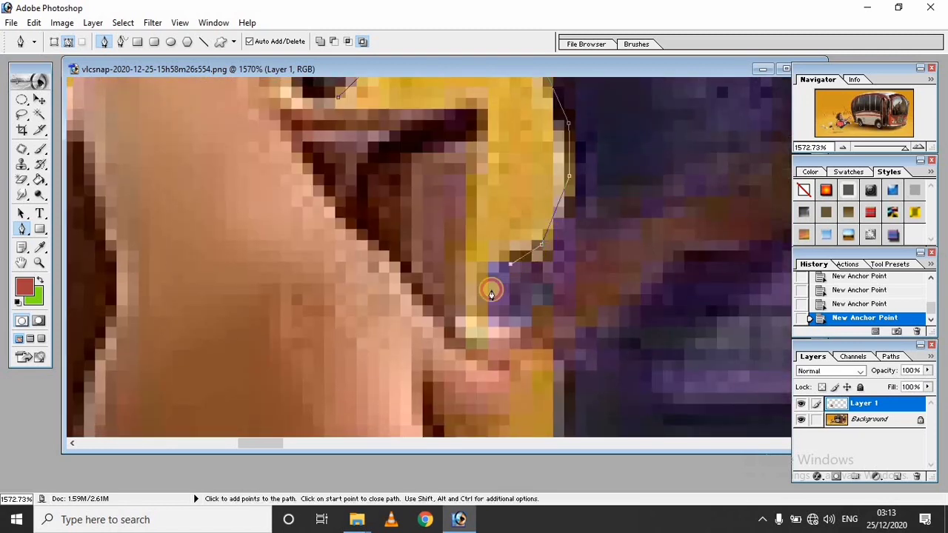
{"action": "left_click_drag", "start_coordinate": [470, 185], "coordinate": [482, 362]}
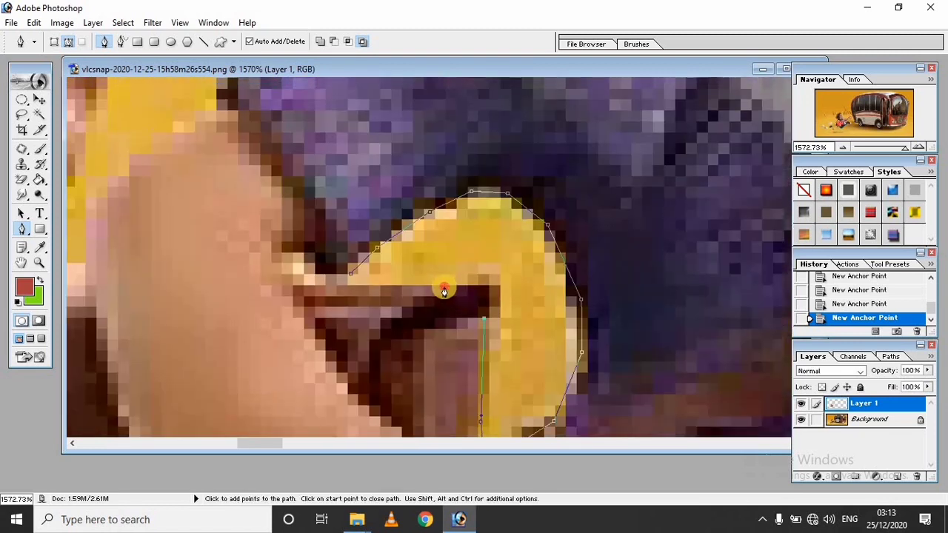
Turn the outline into a feathered selection and delete the yellow pixels from Layer 1
{"action": "key", "text": "ctrl+Return"}
{"action": "key", "text": "ctrl+alt+d"}
{"action": "key", "text": "Return"}
{"action": "key", "text": "Delete"}
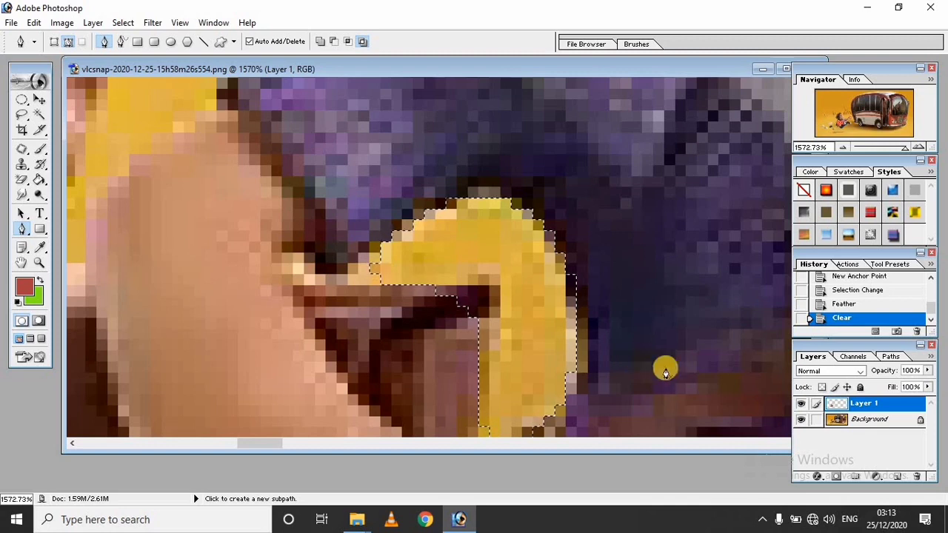
{"action": "key", "text": "ctrl+minus"}
{"action": "key", "text": "ctrl+minus"}
{"action": "key", "text": "ctrl+minus"}
{"action": "mouse_move", "coordinate": [461, 313]}
{"action": "left_mouse_down"}
{"action": "mouse_move", "coordinate": [414, 191]}
{"action": "mouse_move", "coordinate": [334, 171]}
{"action": "left_mouse_up"}
Trace and close a pen outline around the yellow gap inside the shoulder strap loop
{"action": "left_click", "coordinate": [340, 165]}
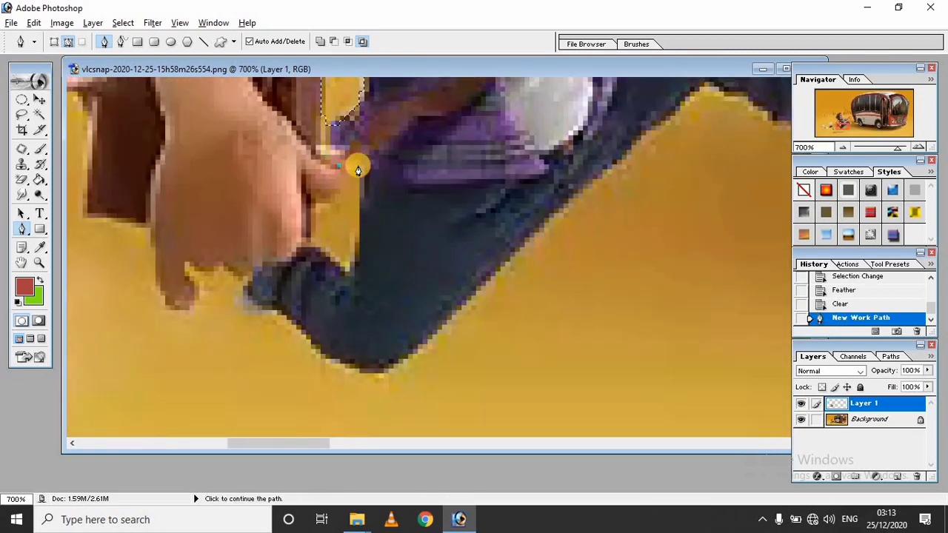
{"action": "left_click", "coordinate": [363, 206]}
{"action": "left_click", "coordinate": [354, 269]}
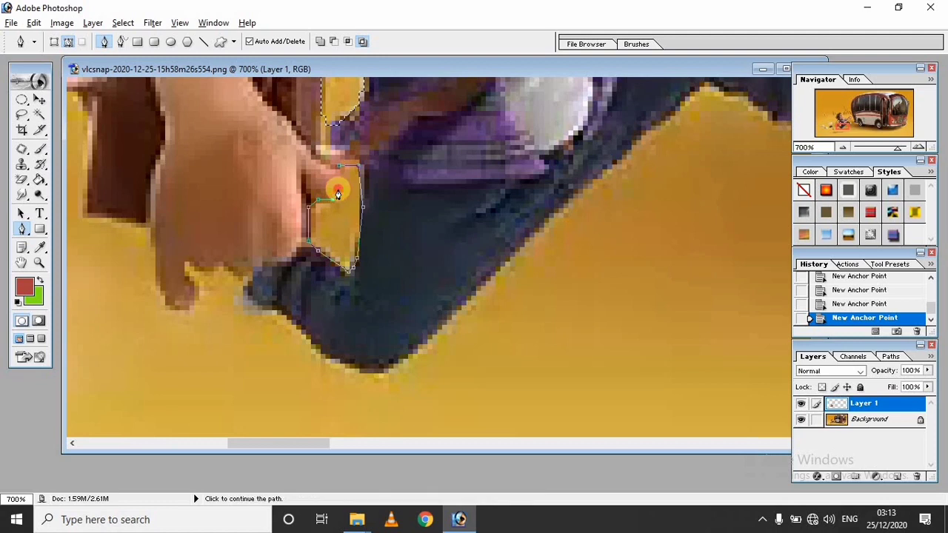
{"action": "left_click", "coordinate": [339, 164]}
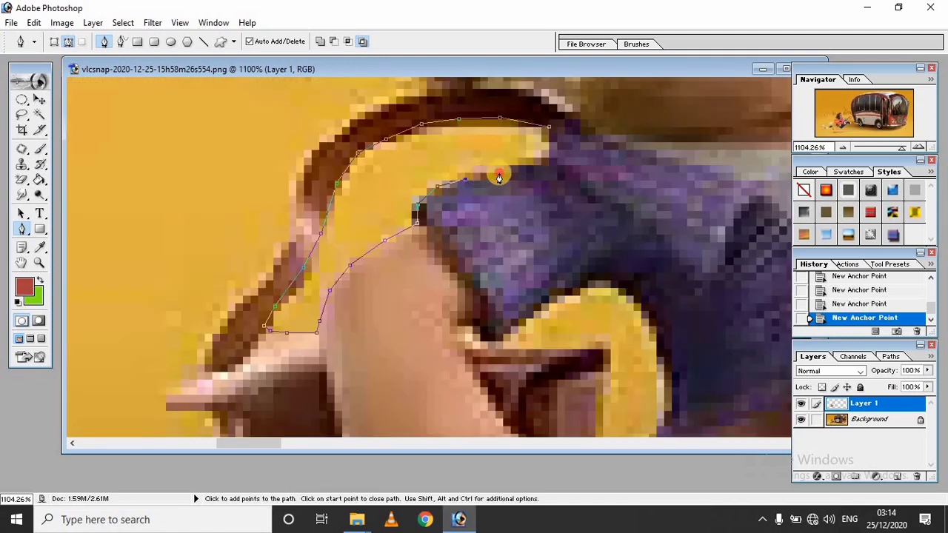
{"action": "left_click", "coordinate": [548, 146]}
Load the outline as a selection, feather it 2 px, and delete the yellow pixels
{"action": "key", "text": "ctrl+Return"}
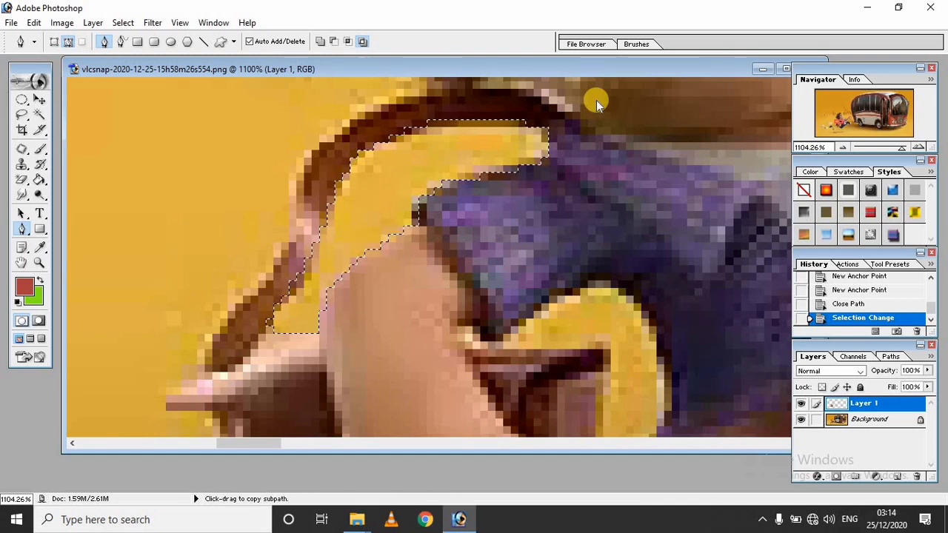
{"action": "key", "text": "ctrl+alt+d"}
{"action": "key", "text": "Return"}
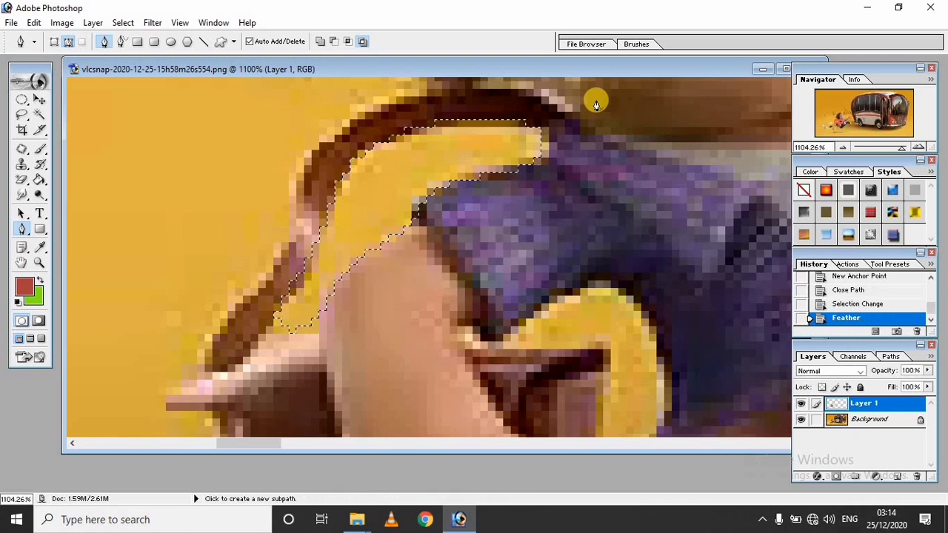
{"action": "key", "text": "Delete"}
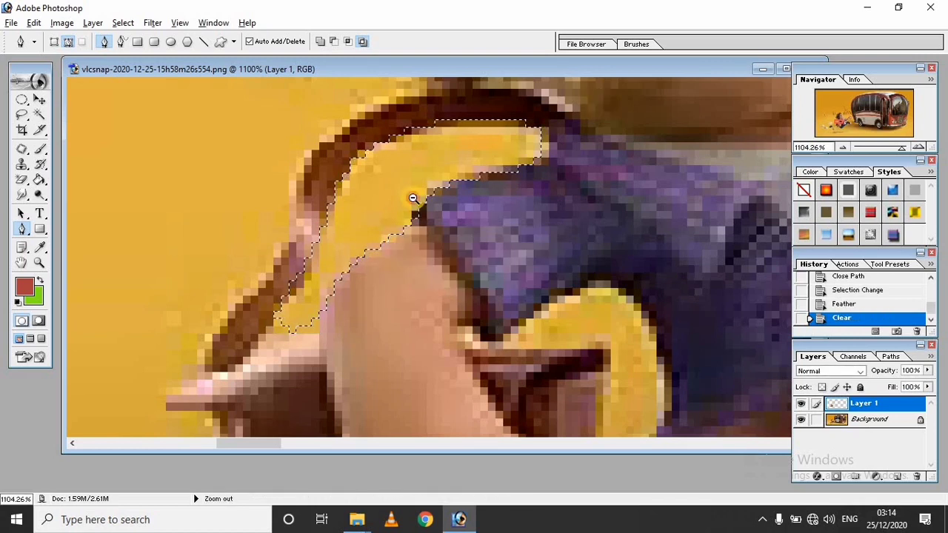
{"action": "left_click", "coordinate": [469, 247], "text": "ctrl+alt"}
{"action": "left_click", "coordinate": [496, 265], "text": "ctrl+alt"}
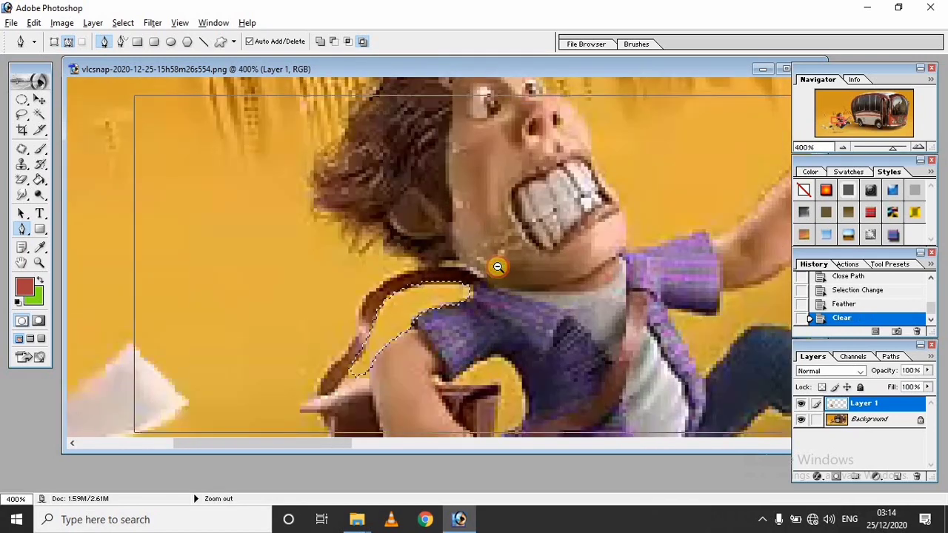
{"action": "left_click", "coordinate": [498, 265], "text": "ctrl+alt"}
{"action": "left_click", "coordinate": [498, 267], "text": "ctrl+alt"}
{"action": "left_click", "coordinate": [485, 279], "text": "ctrl+alt"}
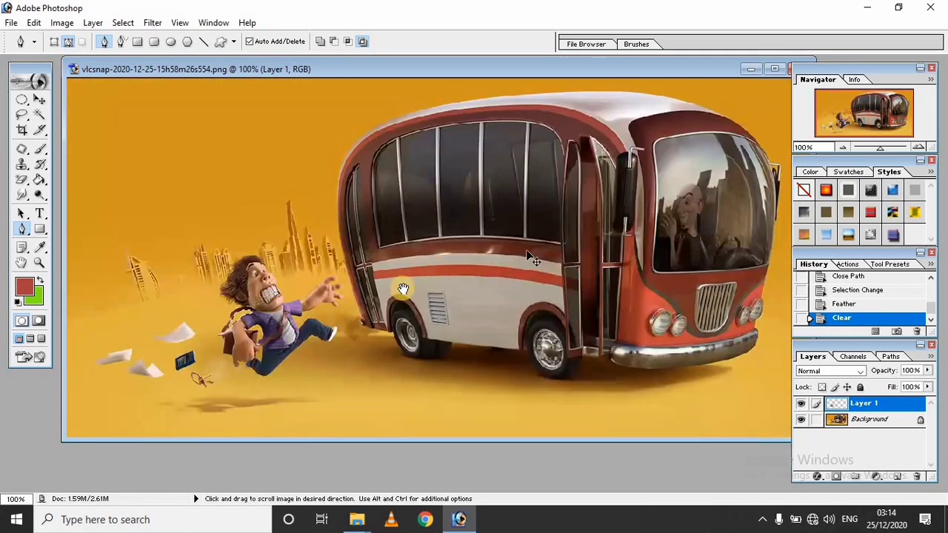
{"action": "left_click_drag", "start_coordinate": [173, 162], "coordinate": [498, 389]}
{"action": "left_click_drag", "start_coordinate": [138, 165], "coordinate": [518, 434]}
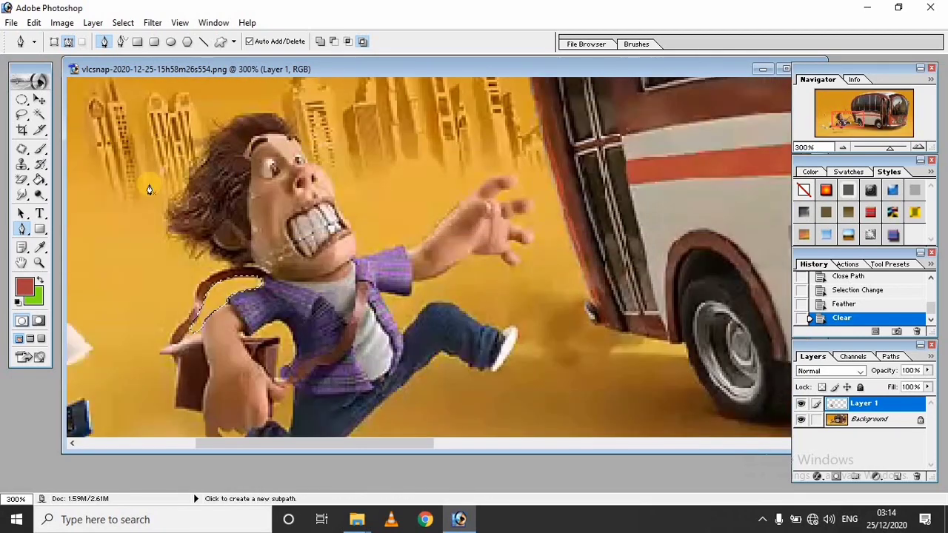
{"action": "left_click", "coordinate": [39, 114]}
{"action": "left_click", "coordinate": [110, 200]}
{"action": "key", "text": "ctrl+d"}
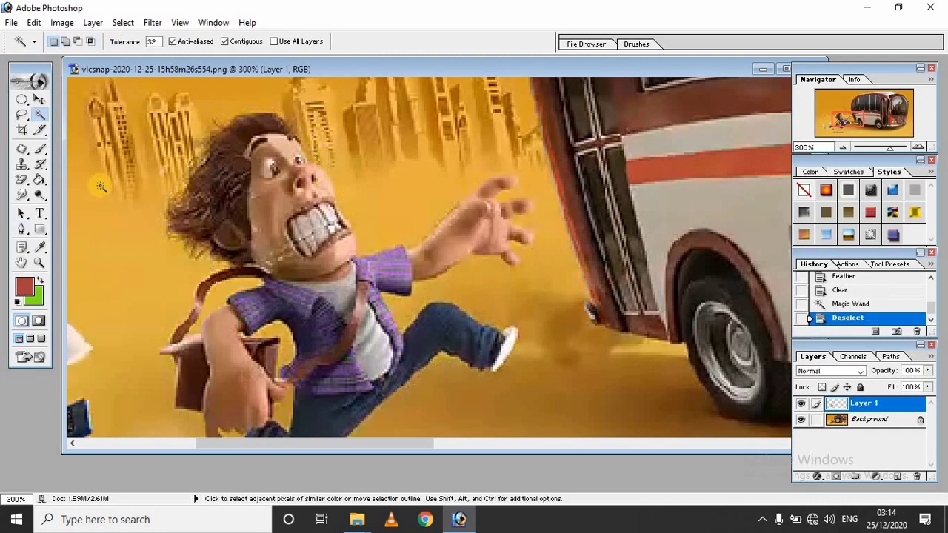
{"action": "left_click", "coordinate": [39, 99]}
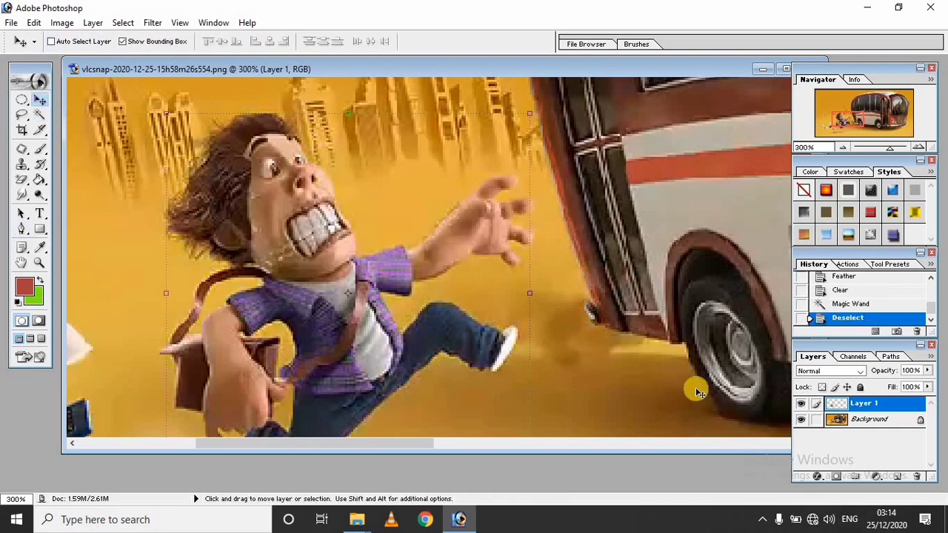
{"action": "left_click", "coordinate": [727, 361], "text": "ctrl"}
{"action": "key", "text": "Delete"}
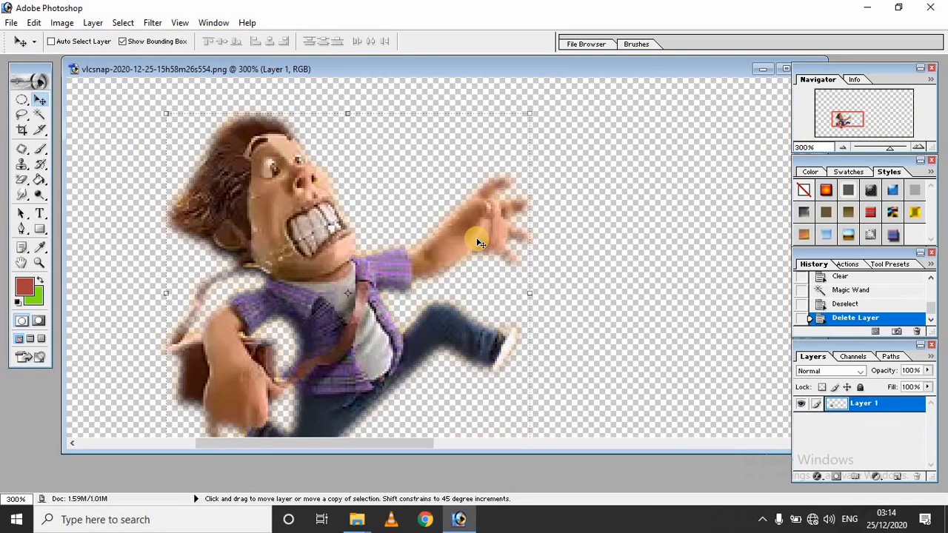
{"action": "key", "text": "ctrl+minus"}
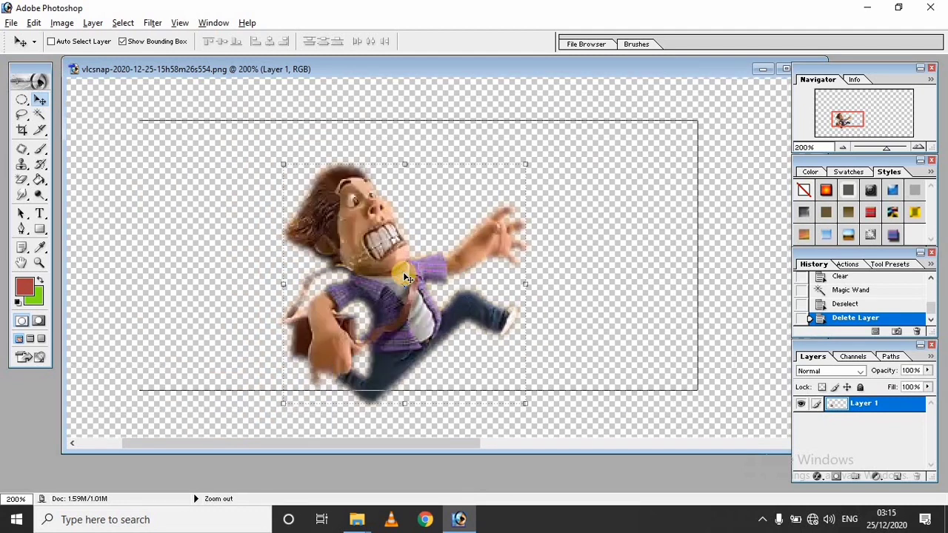
{"action": "key", "text": "ctrl+minus"}
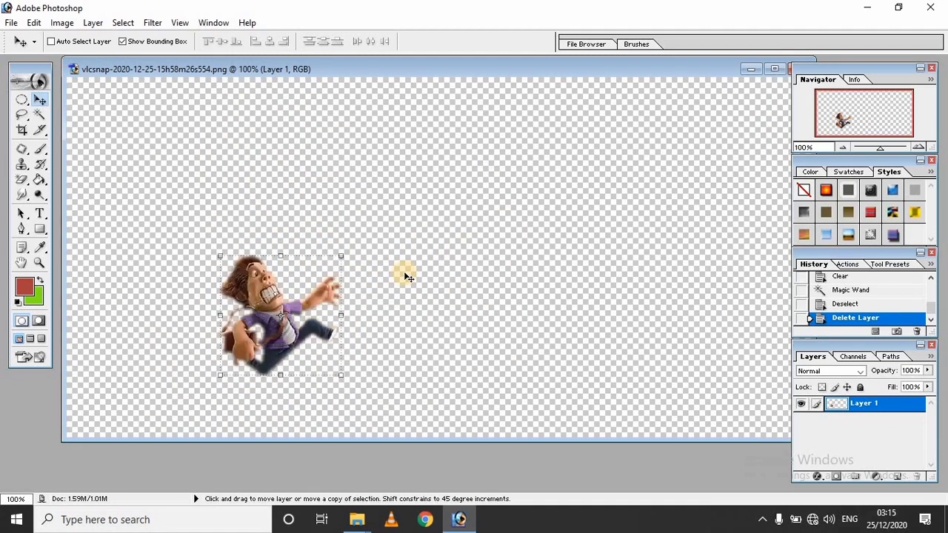
{"action": "key", "text": "ctrl+z"}
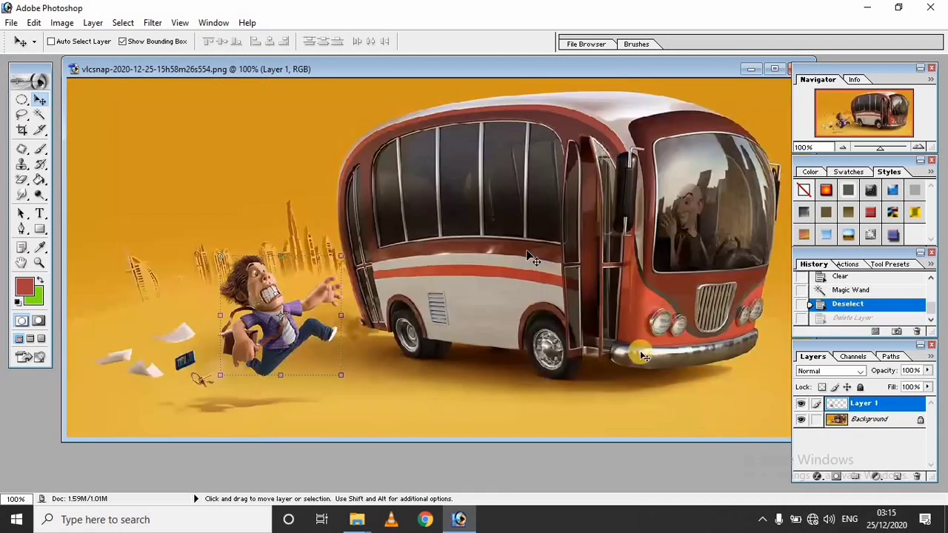
{"action": "left_click", "coordinate": [870, 421]}
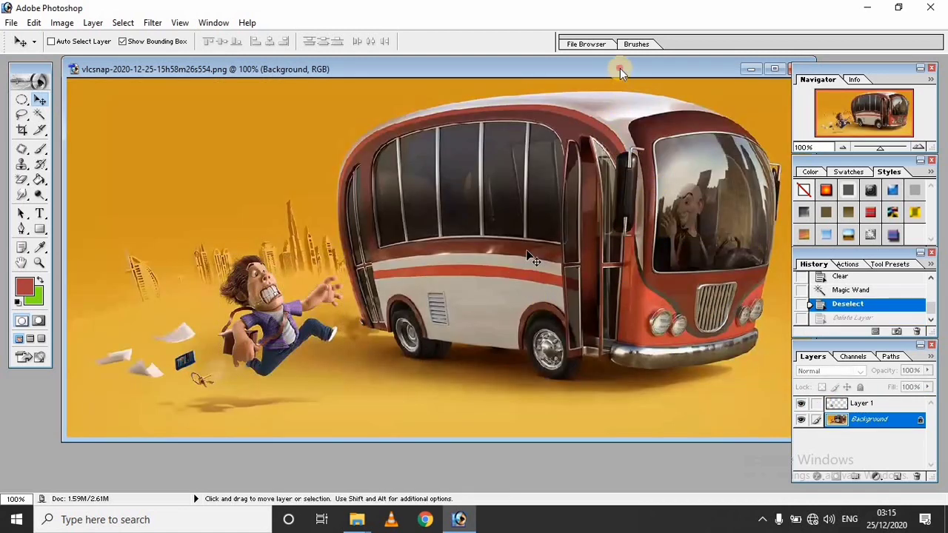
Zoom in on the bus's lower left edge and start a Pen path along it
{"action": "left_click_drag", "start_coordinate": [620, 68], "coordinate": [539, 78]}
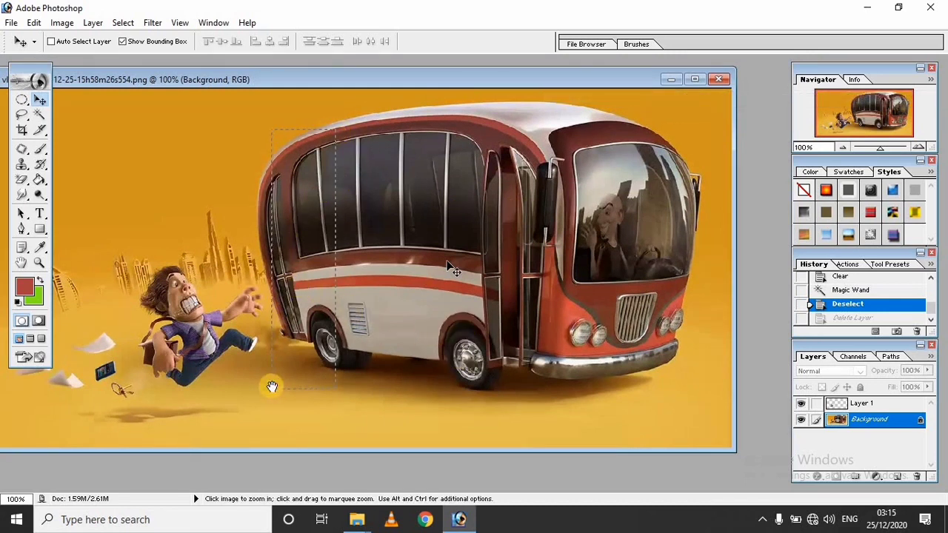
{"action": "left_click_drag", "start_coordinate": [335, 130], "coordinate": [272, 387]}
{"action": "left_click_drag", "start_coordinate": [399, 206], "coordinate": [296, 391]}
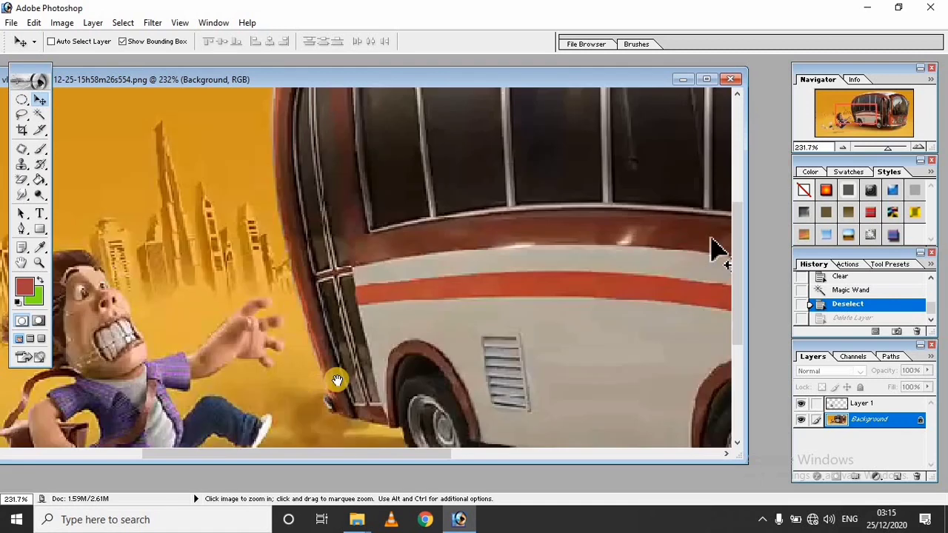
{"action": "key", "text": "p"}
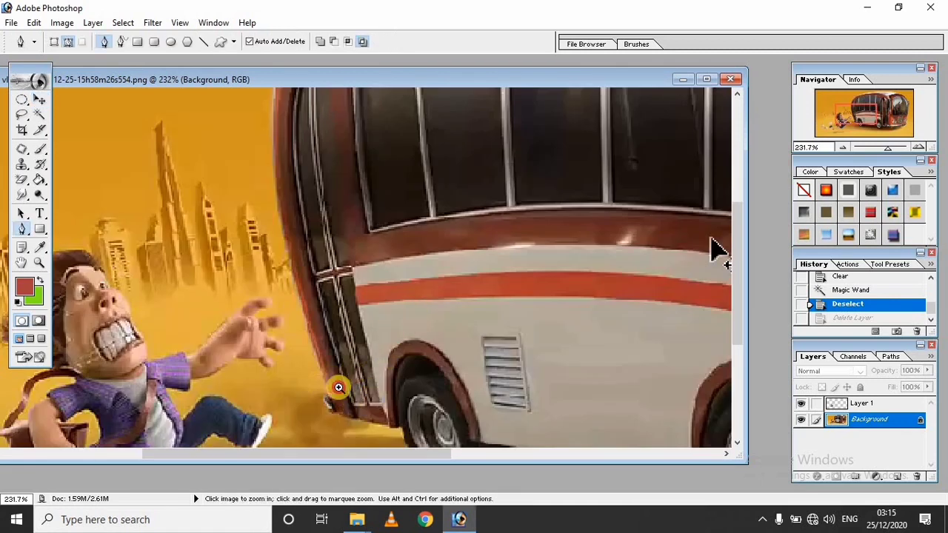
{"action": "left_click_drag", "start_coordinate": [311, 415], "coordinate": [397, 254]}
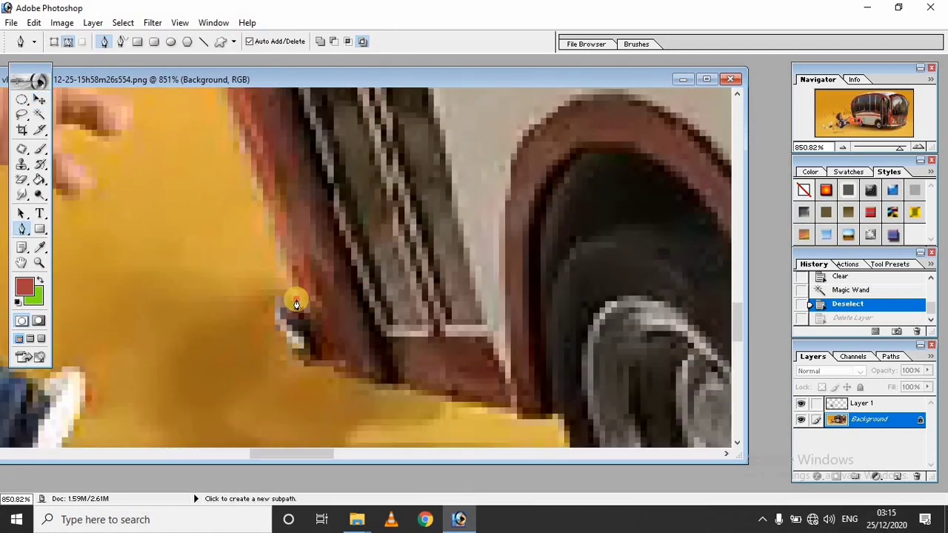
{"action": "left_click", "coordinate": [295, 300]}
{"action": "left_click", "coordinate": [275, 315]}
{"action": "left_click", "coordinate": [288, 342]}
{"action": "left_click", "coordinate": [314, 366]}
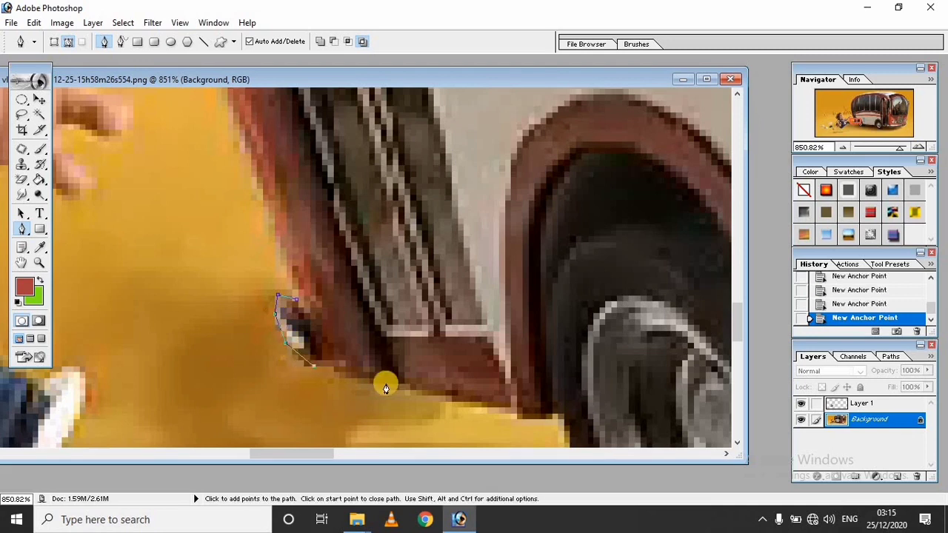
{"action": "left_click", "coordinate": [385, 383]}
Extend the path along the bus's bottom edge with curved anchors
{"action": "left_click_drag", "start_coordinate": [496, 416], "coordinate": [364, 370]}
{"action": "left_click_drag", "start_coordinate": [421, 371], "coordinate": [338, 271]}
{"action": "mouse_move", "coordinate": [396, 384]}
{"action": "left_mouse_down"}
{"action": "mouse_move", "coordinate": [392, 322]}
{"action": "mouse_move", "coordinate": [453, 337]}
{"action": "mouse_move", "coordinate": [463, 318]}
{"action": "left_mouse_up"}
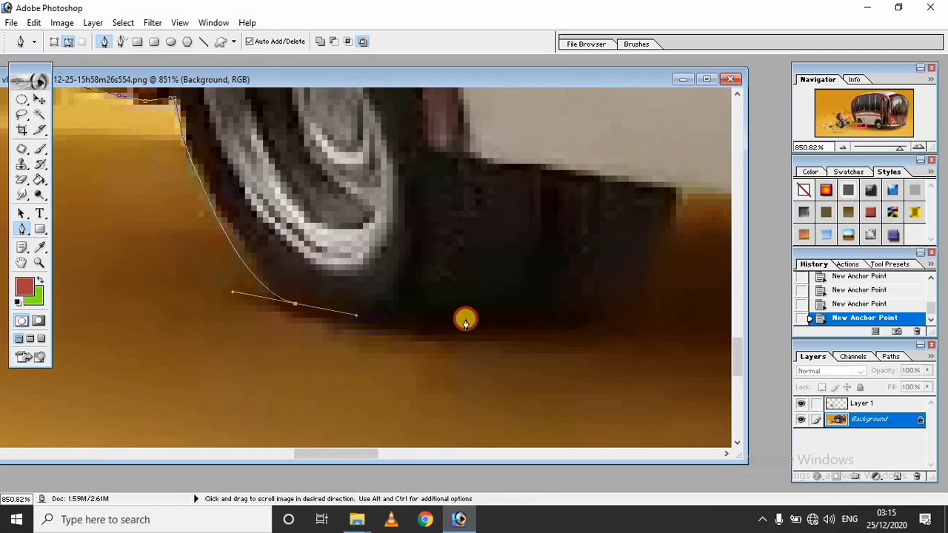
{"action": "left_click_drag", "start_coordinate": [544, 315], "coordinate": [506, 313]}
{"action": "mouse_move", "coordinate": [445, 334]}
{"action": "left_mouse_down"}
{"action": "mouse_move", "coordinate": [440, 327]}
{"action": "mouse_move", "coordinate": [353, 382]}
{"action": "left_mouse_up"}
{"action": "left_click", "coordinate": [449, 335]}
{"action": "mouse_move", "coordinate": [469, 296]}
{"action": "left_mouse_down"}
{"action": "mouse_move", "coordinate": [474, 271]}
{"action": "mouse_move", "coordinate": [148, 247]}
{"action": "left_mouse_up"}
{"action": "left_click", "coordinate": [444, 303]}
Continue the path around the edge of the rear wheel
{"action": "left_click_drag", "start_coordinate": [349, 232], "coordinate": [213, 152]}
{"action": "left_click", "coordinate": [550, 259]}
{"action": "left_click_drag", "start_coordinate": [550, 259], "coordinate": [359, 217]}
{"action": "left_click", "coordinate": [428, 235]}
{"action": "left_click", "coordinate": [446, 254]}
{"action": "mouse_move", "coordinate": [446, 255]}
{"action": "left_mouse_down"}
{"action": "mouse_move", "coordinate": [391, 165]}
{"action": "mouse_move", "coordinate": [418, 230]}
{"action": "left_mouse_up"}
{"action": "left_click", "coordinate": [438, 264]}
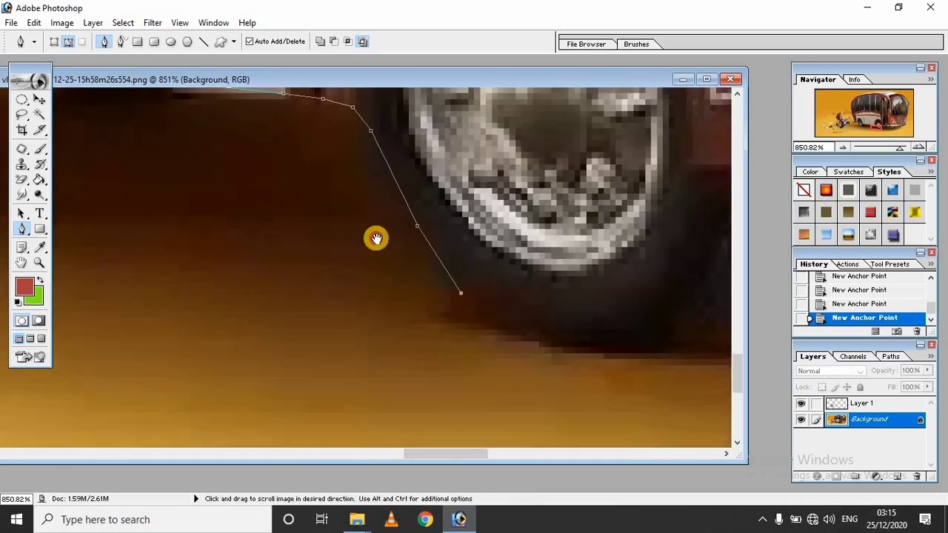
{"action": "left_click_drag", "start_coordinate": [495, 306], "coordinate": [393, 245]}
Trace onward along the bus bottom to the front bumper's underside
{"action": "key", "text": "ctrl+minus"}
{"action": "left_click_drag", "start_coordinate": [512, 343], "coordinate": [535, 318]}
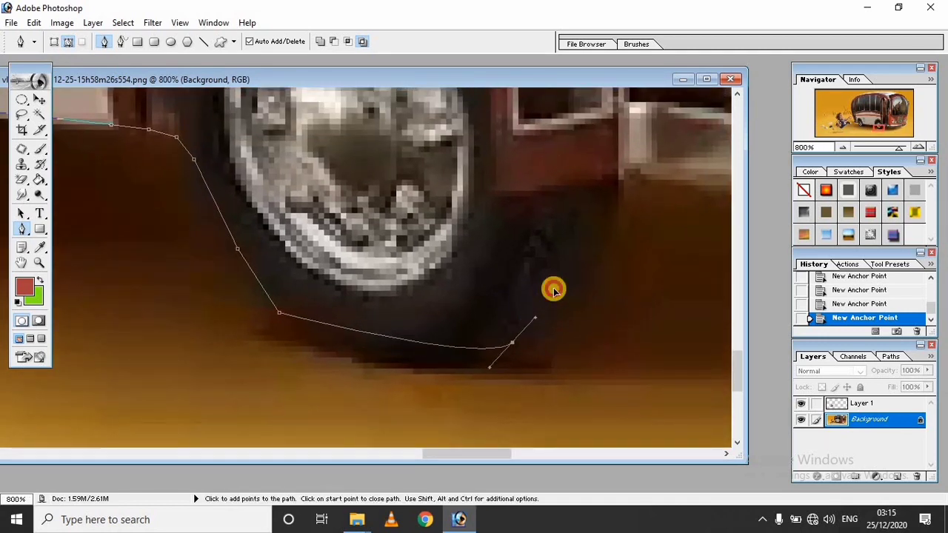
{"action": "left_click_drag", "start_coordinate": [576, 277], "coordinate": [464, 347]}
{"action": "left_click_drag", "start_coordinate": [509, 262], "coordinate": [511, 245]}
{"action": "mouse_move", "coordinate": [601, 251]}
{"action": "left_mouse_down"}
{"action": "mouse_move", "coordinate": [289, 264]}
{"action": "mouse_move", "coordinate": [390, 291]}
{"action": "mouse_move", "coordinate": [311, 243]}
{"action": "mouse_move", "coordinate": [299, 221]}
{"action": "left_mouse_up"}
{"action": "left_click", "coordinate": [329, 226]}
{"action": "left_click_drag", "start_coordinate": [512, 208], "coordinate": [390, 245]}
{"action": "left_click_drag", "start_coordinate": [212, 262], "coordinate": [129, 309]}
{"action": "left_click", "coordinate": [333, 274]}
{"action": "left_click_drag", "start_coordinate": [567, 215], "coordinate": [362, 360]}
{"action": "left_click_drag", "start_coordinate": [663, 272], "coordinate": [472, 294]}
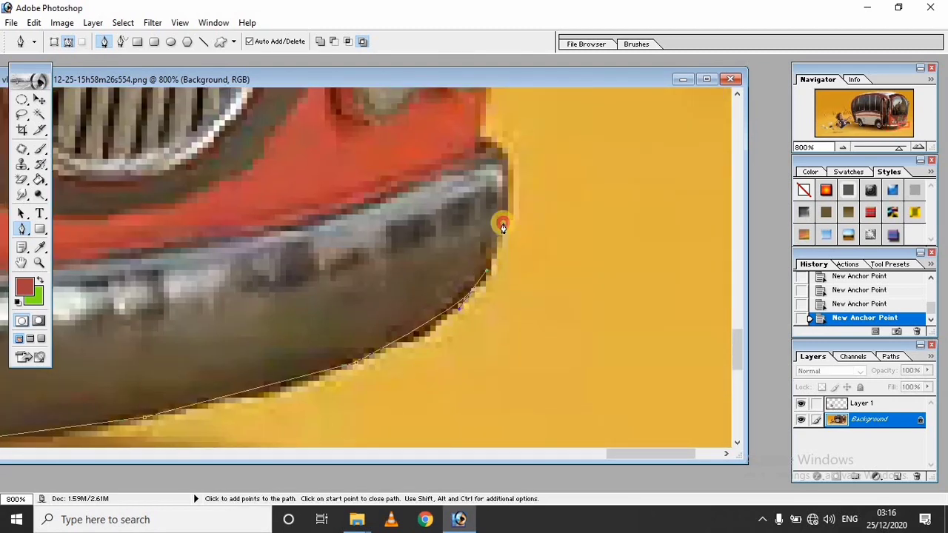
Carry the path around the bumper end and up the bus's front edge
{"action": "left_click", "coordinate": [496, 145]}
{"action": "left_click_drag", "start_coordinate": [496, 145], "coordinate": [455, 237]}
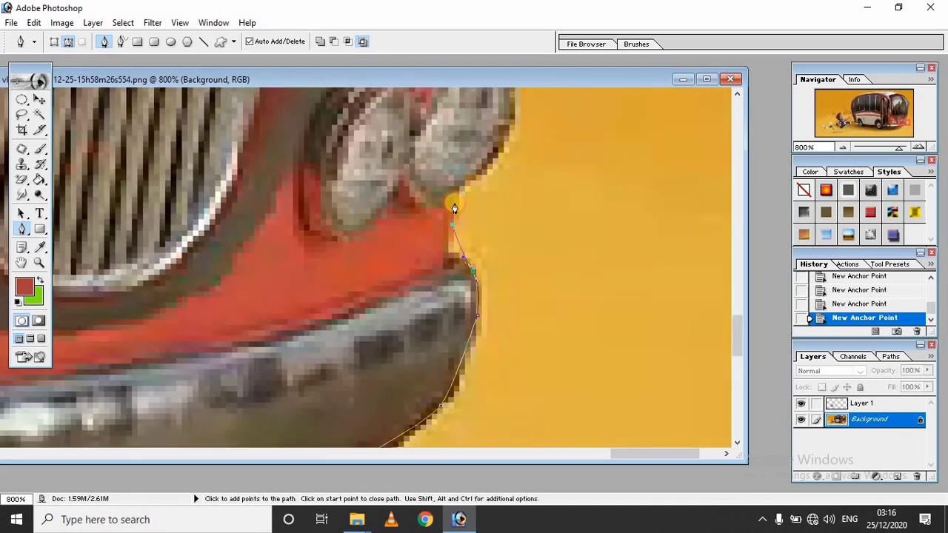
{"action": "left_click", "coordinate": [474, 185], "text": "ctrl+alt"}
{"action": "mouse_move", "coordinate": [390, 140]}
{"action": "left_mouse_down"}
{"action": "mouse_move", "coordinate": [374, 215]}
{"action": "mouse_move", "coordinate": [387, 265]}
{"action": "left_mouse_up"}
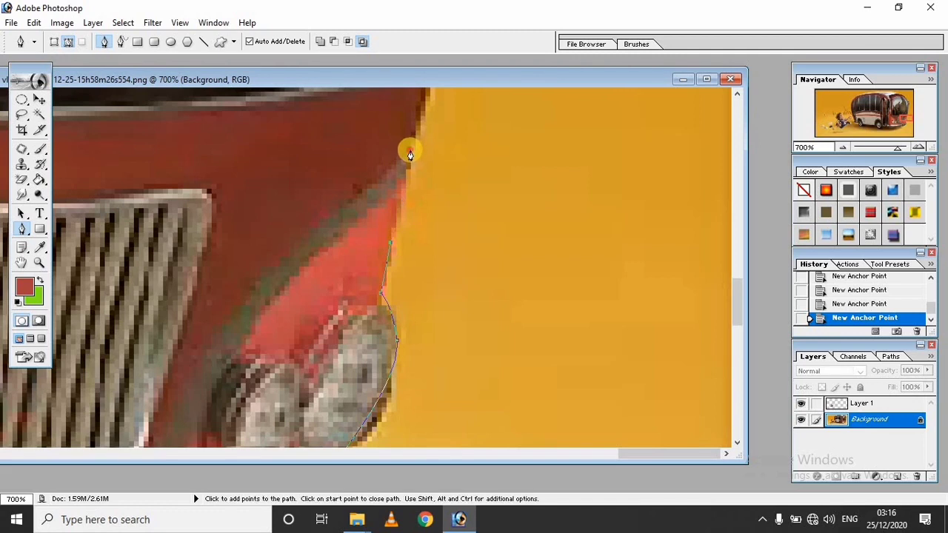
{"action": "left_click_drag", "start_coordinate": [408, 148], "coordinate": [422, 317]}
{"action": "left_click_drag", "start_coordinate": [453, 193], "coordinate": [447, 307]}
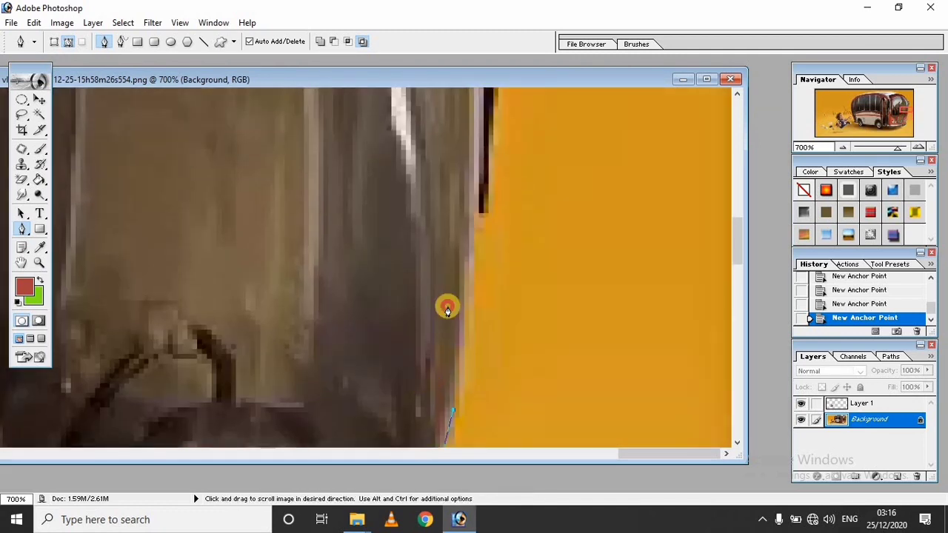
{"action": "left_click", "coordinate": [478, 220]}
{"action": "left_click", "coordinate": [491, 118]}
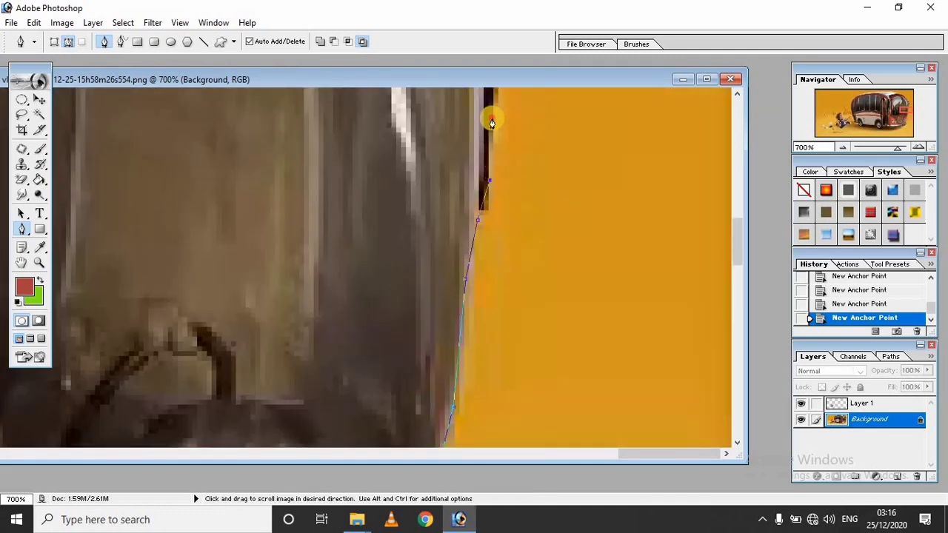
{"action": "left_click_drag", "start_coordinate": [491, 118], "coordinate": [496, 237]}
{"action": "left_click_drag", "start_coordinate": [510, 149], "coordinate": [503, 335]}
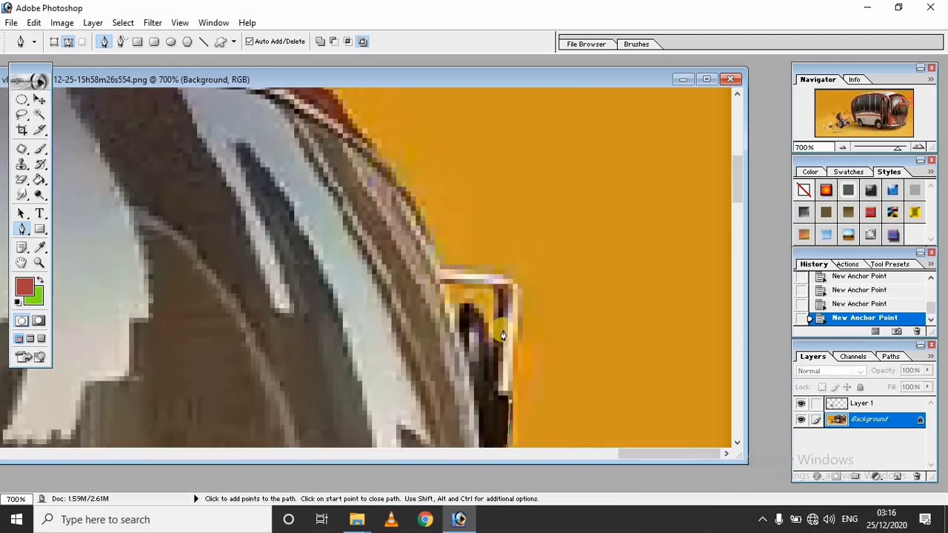
Follow the outline around the side mirror and across the bus roof
{"action": "left_click", "coordinate": [444, 279]}
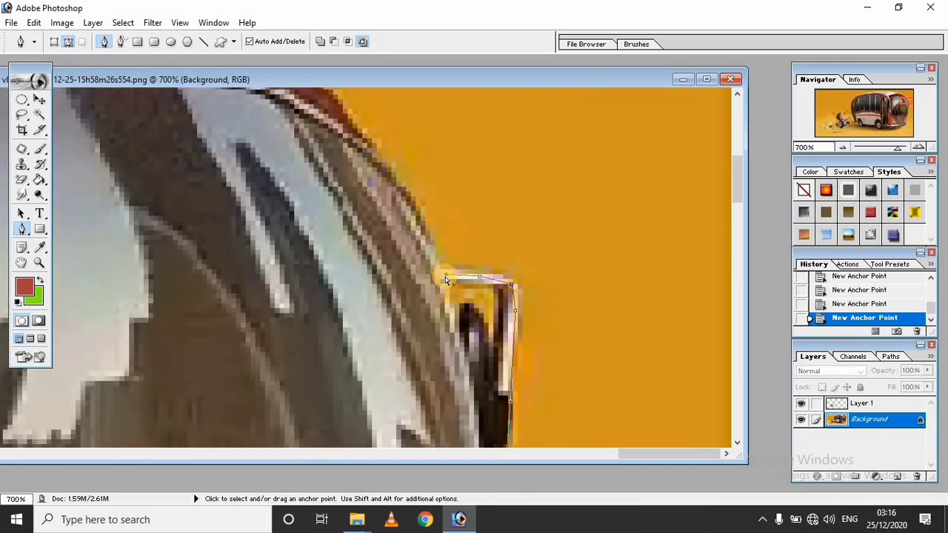
{"action": "left_click_drag", "start_coordinate": [444, 279], "coordinate": [461, 377]}
{"action": "mouse_move", "coordinate": [404, 244]}
{"action": "left_mouse_down"}
{"action": "mouse_move", "coordinate": [412, 321]}
{"action": "mouse_move", "coordinate": [420, 305]}
{"action": "left_mouse_up"}
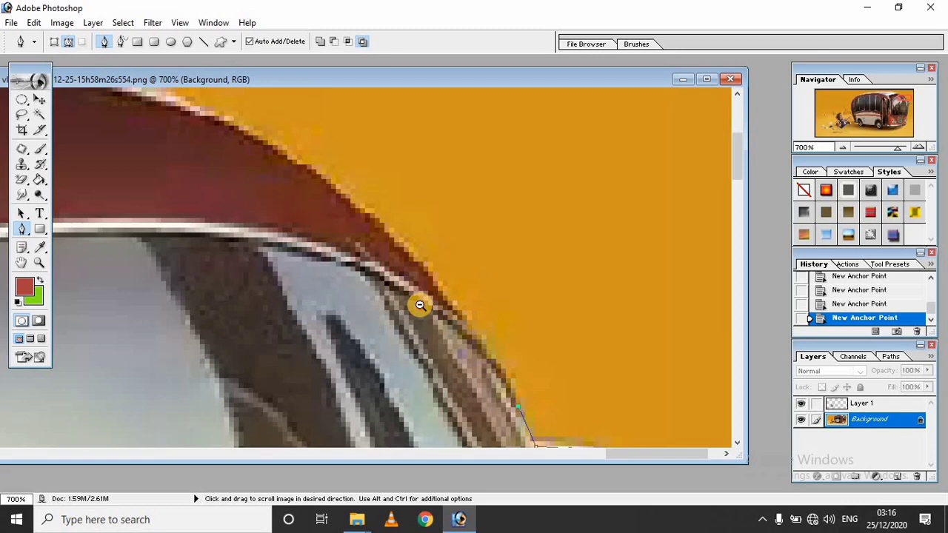
{"action": "left_click", "coordinate": [420, 305], "text": "ctrl+alt"}
{"action": "left_click", "coordinate": [464, 281], "text": "ctrl+alt"}
{"action": "left_click", "coordinate": [452, 254], "text": "ctrl+alt"}
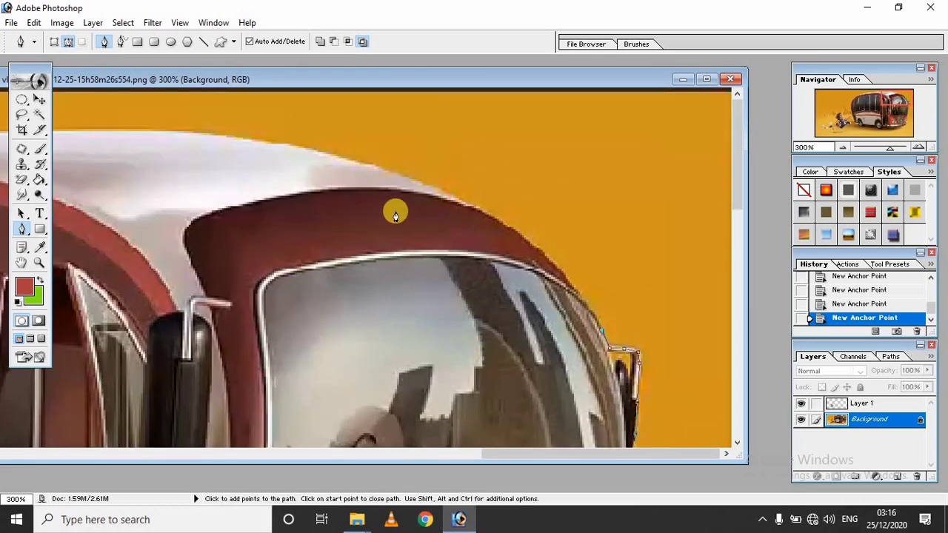
{"action": "mouse_move", "coordinate": [379, 170]}
{"action": "left_mouse_down"}
{"action": "mouse_move", "coordinate": [282, 152]}
{"action": "mouse_move", "coordinate": [468, 160]}
{"action": "left_mouse_up"}
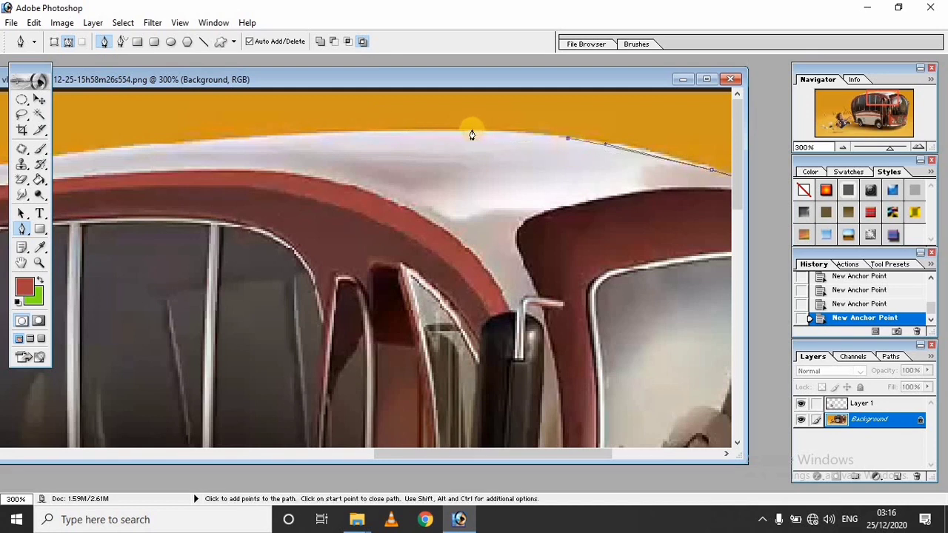
{"action": "left_click_drag", "start_coordinate": [281, 149], "coordinate": [409, 140]}
{"action": "left_click_drag", "start_coordinate": [187, 171], "coordinate": [421, 147]}
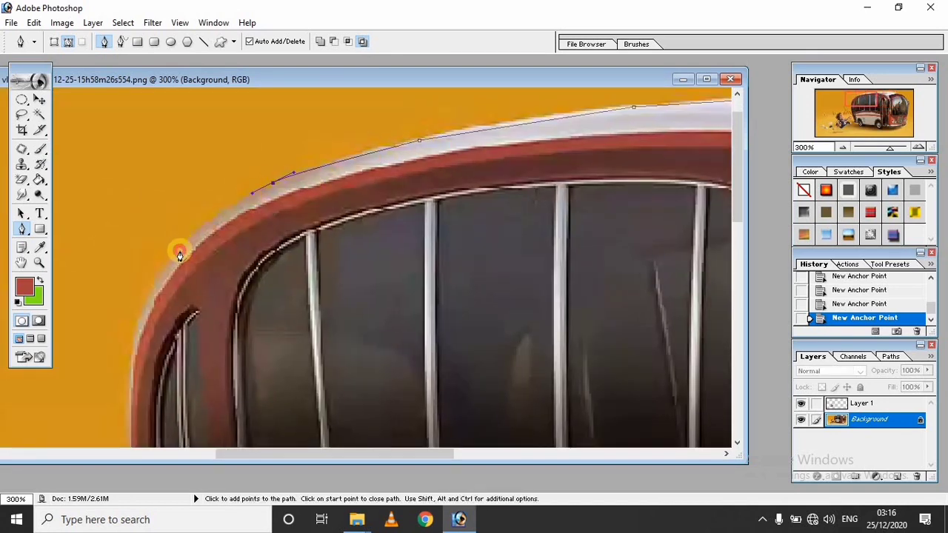
{"action": "left_click_drag", "start_coordinate": [129, 444], "coordinate": [191, 276]}
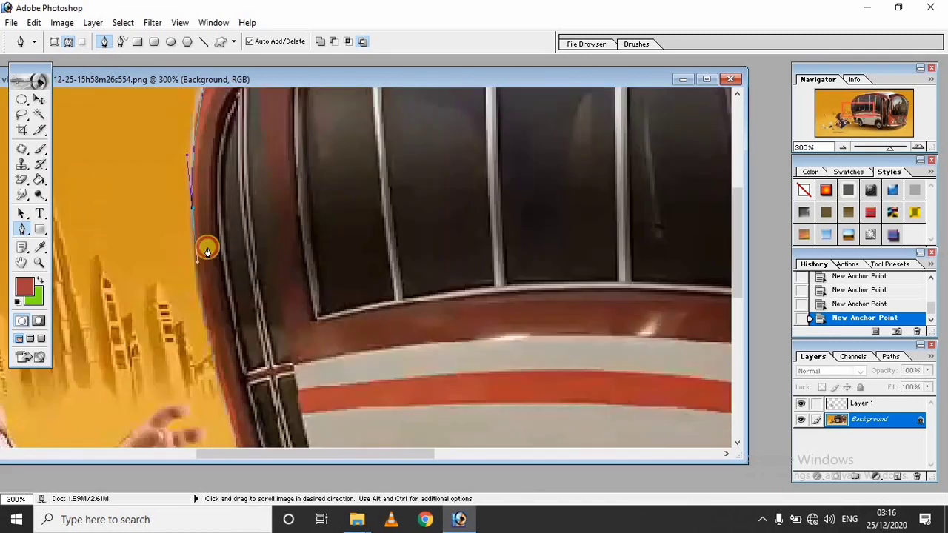
{"action": "left_click_drag", "start_coordinate": [196, 325], "coordinate": [207, 205]}
{"action": "scroll", "coordinate": [232, 313], "scroll_direction": "down", "scroll_amount": 3}
Close the bus path, feather the selection, and paste the cut-out onto Layer 2
{"action": "left_click", "coordinate": [237, 331]}
{"action": "key", "text": "ctrl+Return"}
{"action": "key", "text": "ctrl+alt+d"}
{"action": "key", "text": "Return"}
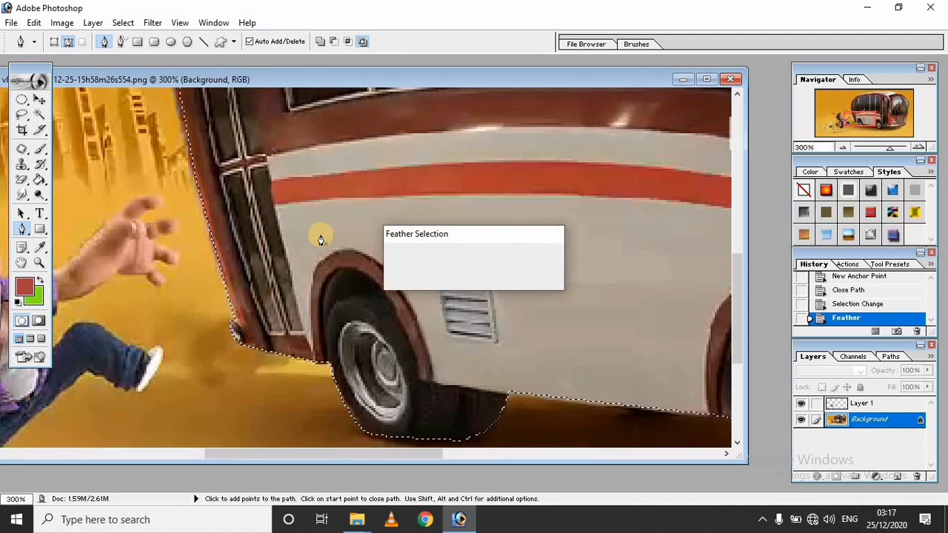
{"action": "key", "text": "ctrl+c"}
{"action": "key", "text": "ctrl+v"}
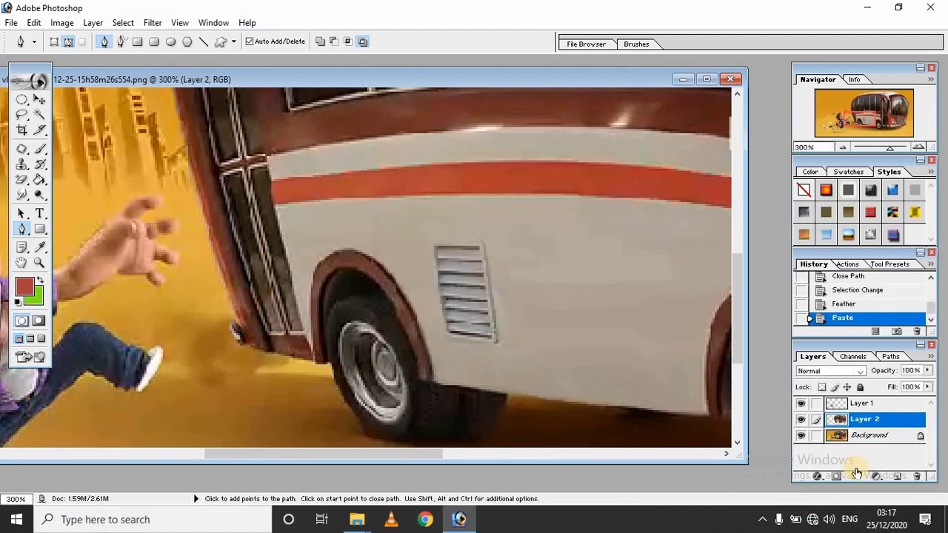
Delete the orange Background layer and zoom in on a leftover orange scrap
{"action": "left_click", "coordinate": [857, 437]}
{"action": "key", "text": "Delete"}
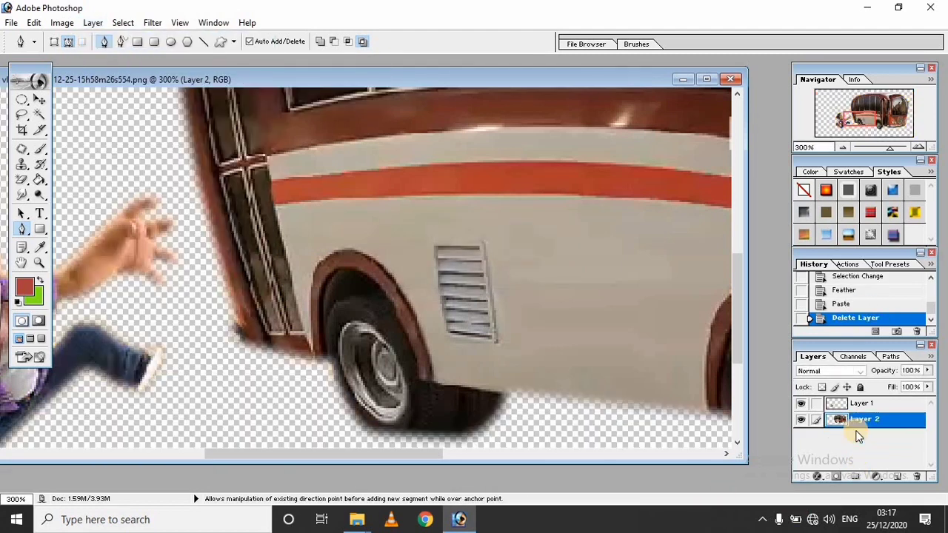
{"action": "key", "text": "ctrl+minus"}
{"action": "key", "text": "ctrl+minus"}
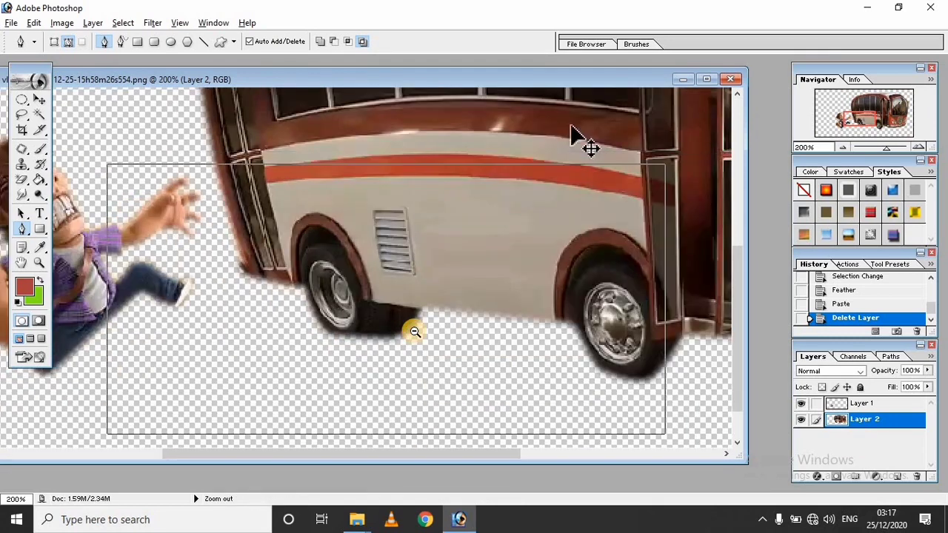
{"action": "key", "text": "ctrl+minus"}
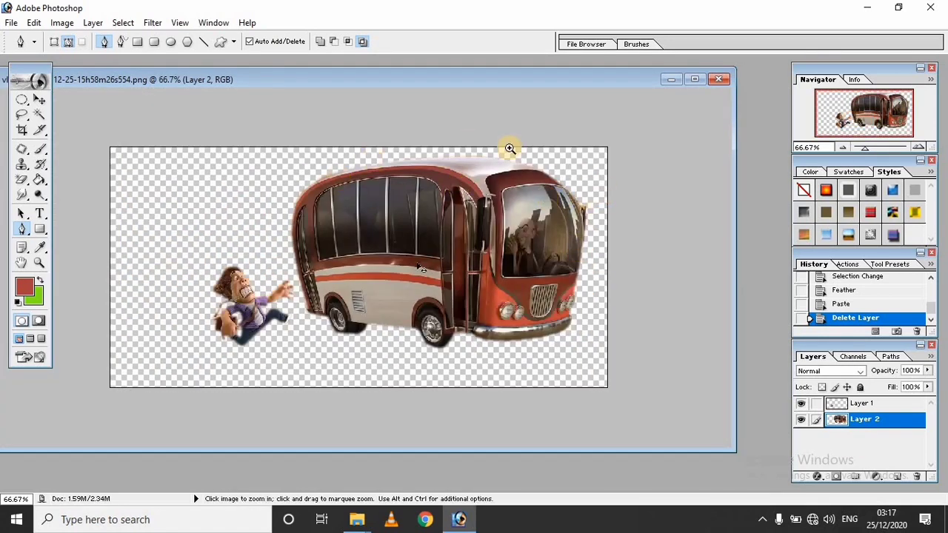
{"action": "left_click_drag", "start_coordinate": [637, 185], "coordinate": [560, 235]}
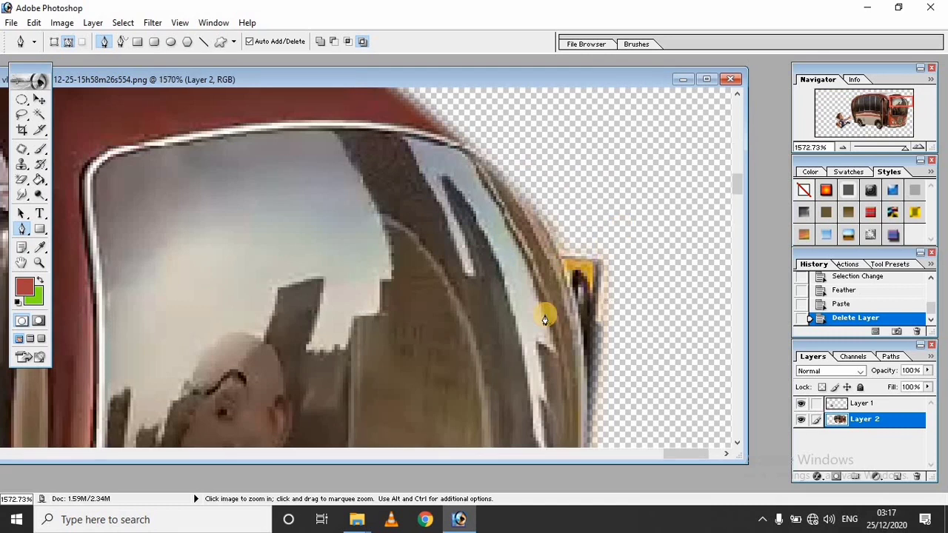
{"action": "left_click_drag", "start_coordinate": [622, 227], "coordinate": [546, 313]}
Outline the orange scrap by the windshield, feather the selection, and delete it
{"action": "left_click", "coordinate": [274, 223]}
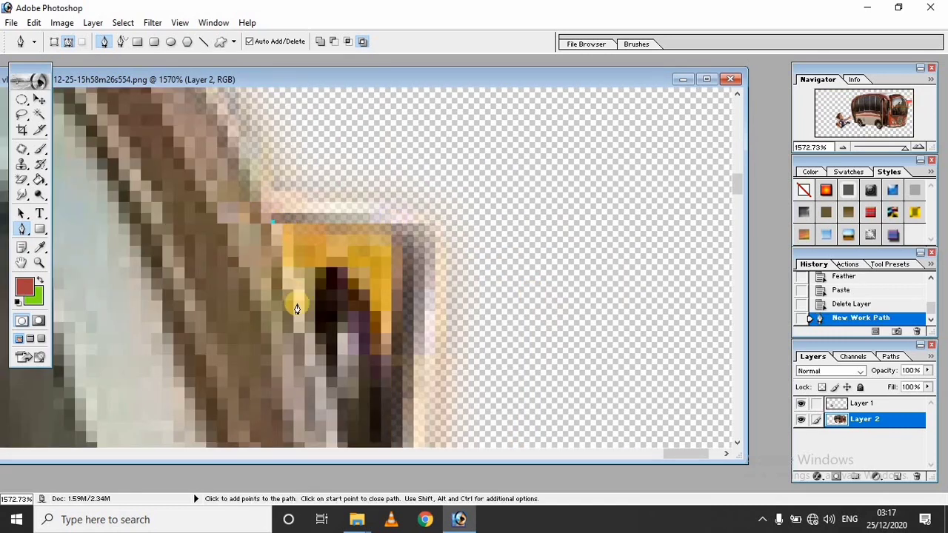
{"action": "left_click", "coordinate": [300, 304]}
{"action": "left_click", "coordinate": [334, 266]}
{"action": "left_click", "coordinate": [353, 288]}
{"action": "left_click", "coordinate": [376, 345]}
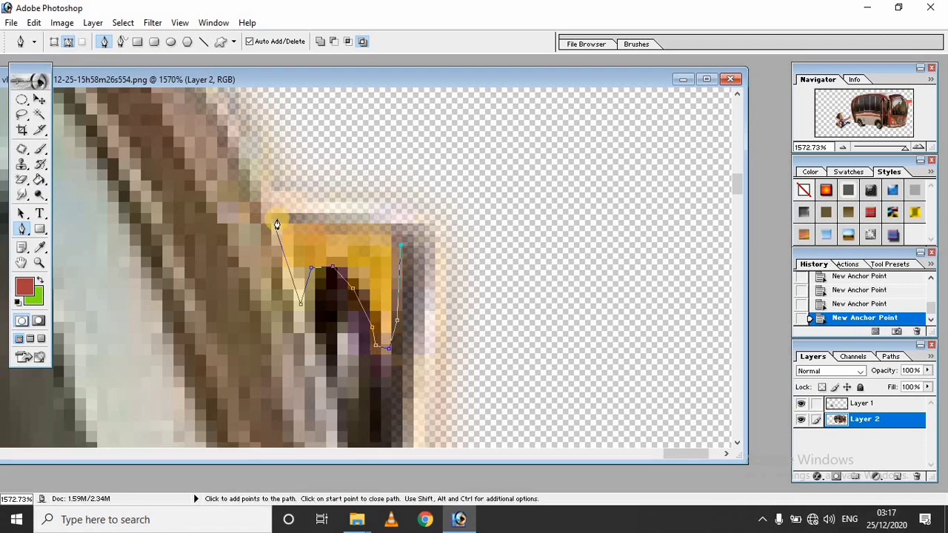
{"action": "key", "text": "ctrl+z"}
{"action": "left_click", "coordinate": [397, 228]}
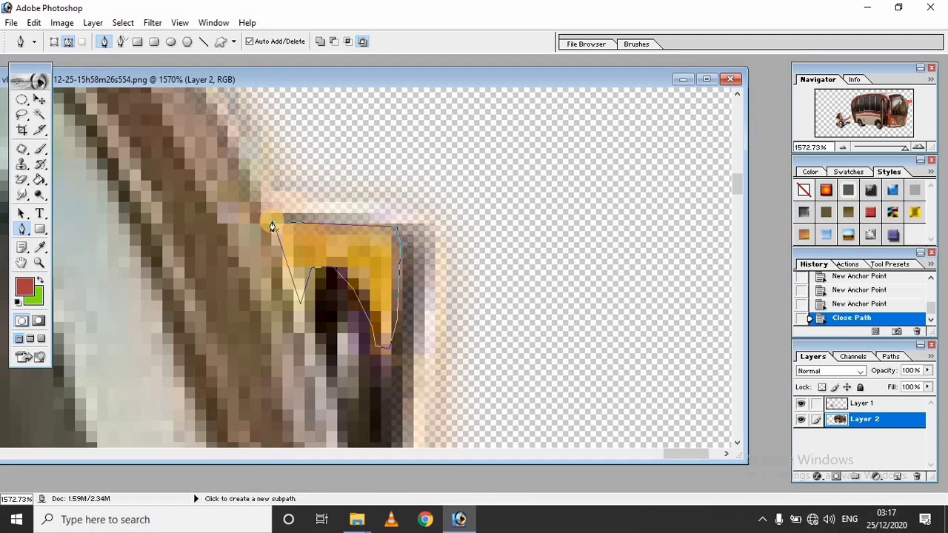
{"action": "key", "text": "ctrl+Return"}
{"action": "key", "text": "ctrl+alt+d"}
{"action": "key", "text": "Return"}
{"action": "key", "text": "Delete"}
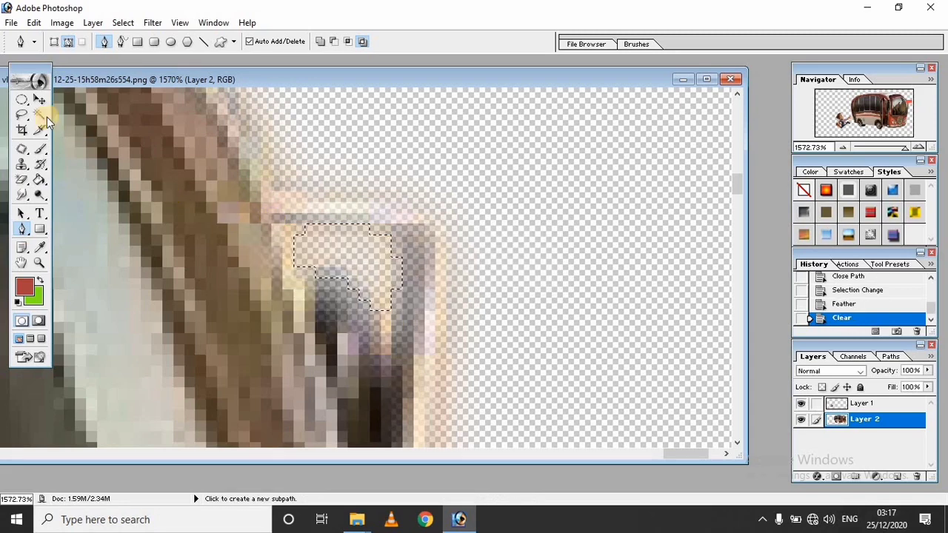
Deselect, zoom out over the cleaned bus front, and move the new black document aside
{"action": "left_click", "coordinate": [39, 115]}
{"action": "left_click", "coordinate": [487, 172]}
{"action": "key", "text": "ctrl+d"}
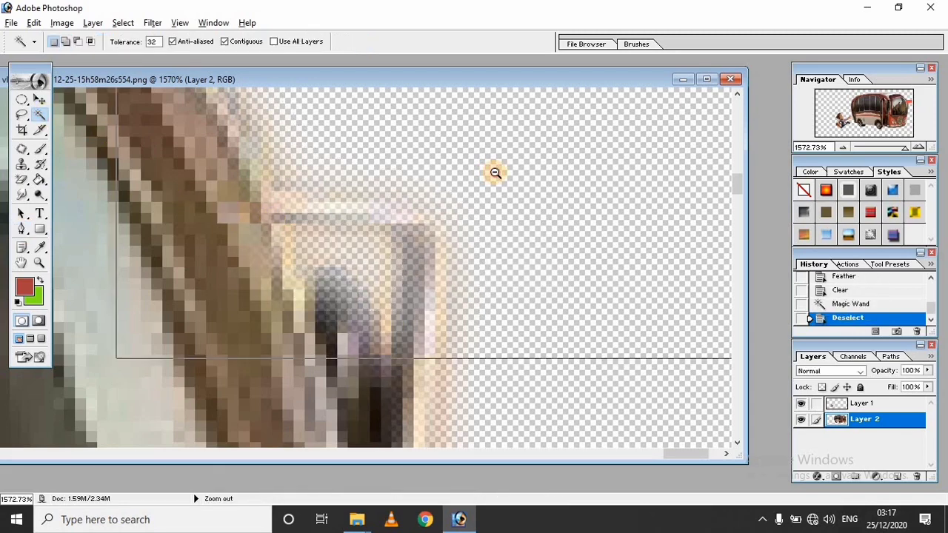
{"action": "left_click", "coordinate": [465, 268], "text": "ctrl+alt"}
{"action": "left_click", "coordinate": [462, 269], "text": "ctrl+alt"}
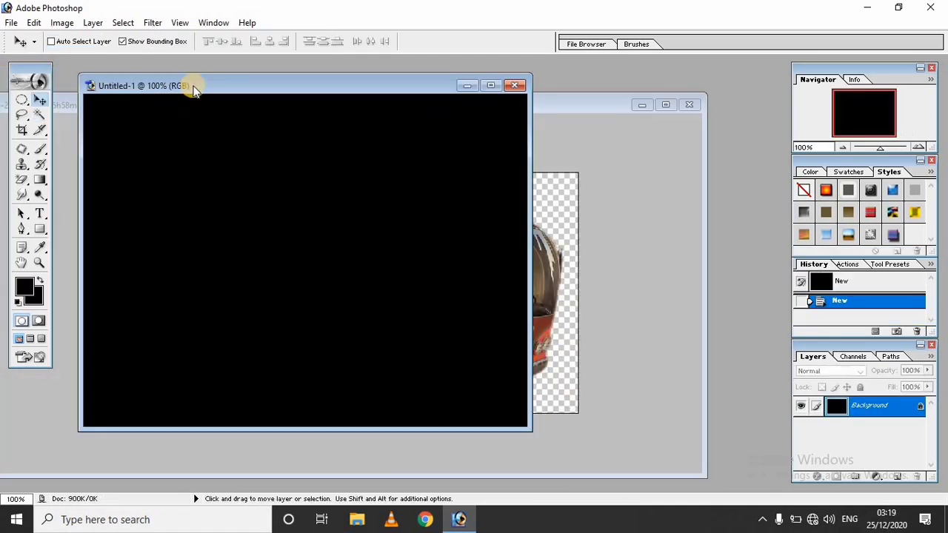
{"action": "left_click_drag", "start_coordinate": [193, 90], "coordinate": [262, 100]}
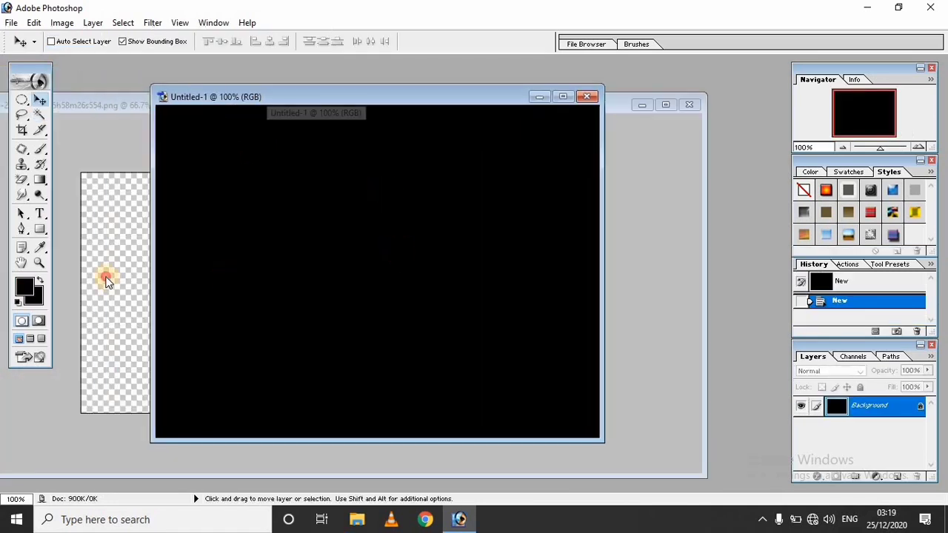
Copy the bus into the black document and scale it to about half size
{"action": "left_click", "coordinate": [102, 274]}
{"action": "mouse_move", "coordinate": [499, 105]}
{"action": "left_mouse_down"}
{"action": "mouse_move", "coordinate": [430, 256]}
{"action": "mouse_move", "coordinate": [433, 222]}
{"action": "mouse_move", "coordinate": [394, 250]}
{"action": "left_mouse_up"}
{"action": "mouse_move", "coordinate": [567, 131]}
{"action": "left_mouse_down"}
{"action": "mouse_move", "coordinate": [320, 332]}
{"action": "mouse_move", "coordinate": [518, 237]}
{"action": "left_mouse_up"}
{"action": "key", "text": "Return"}
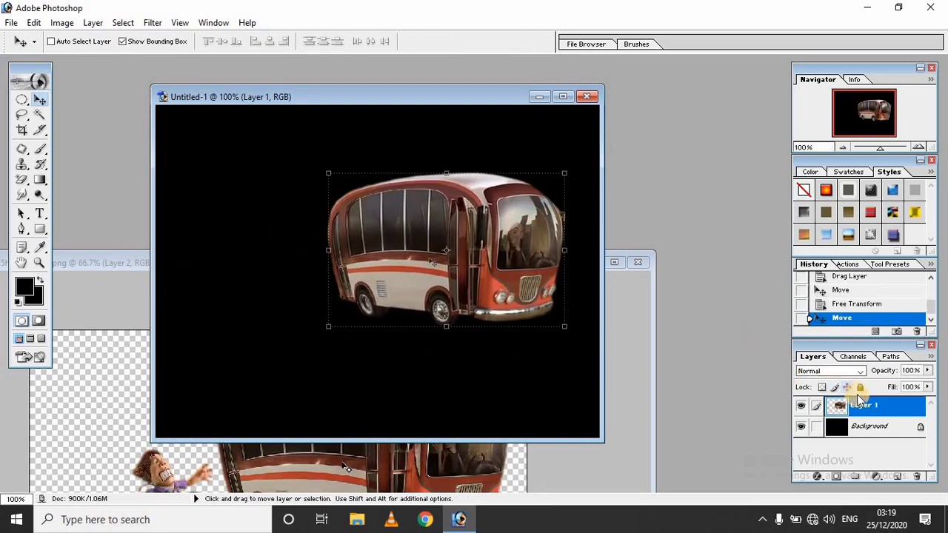
Copy the running man's layer into the black poster as well
{"action": "right_click", "coordinate": [861, 410]}
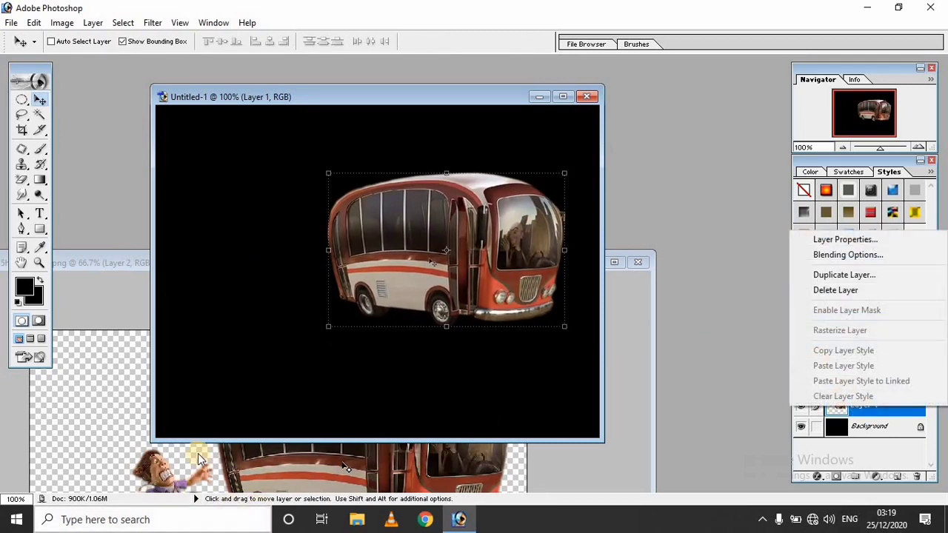
{"action": "left_click", "coordinate": [311, 310]}
{"action": "left_click_drag", "start_coordinate": [332, 263], "coordinate": [403, 112]}
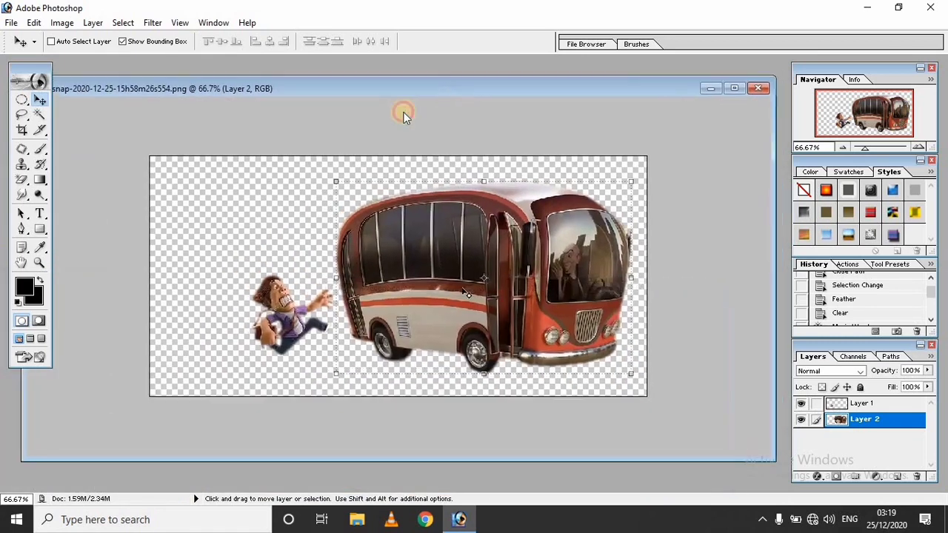
{"action": "left_click", "coordinate": [902, 404]}
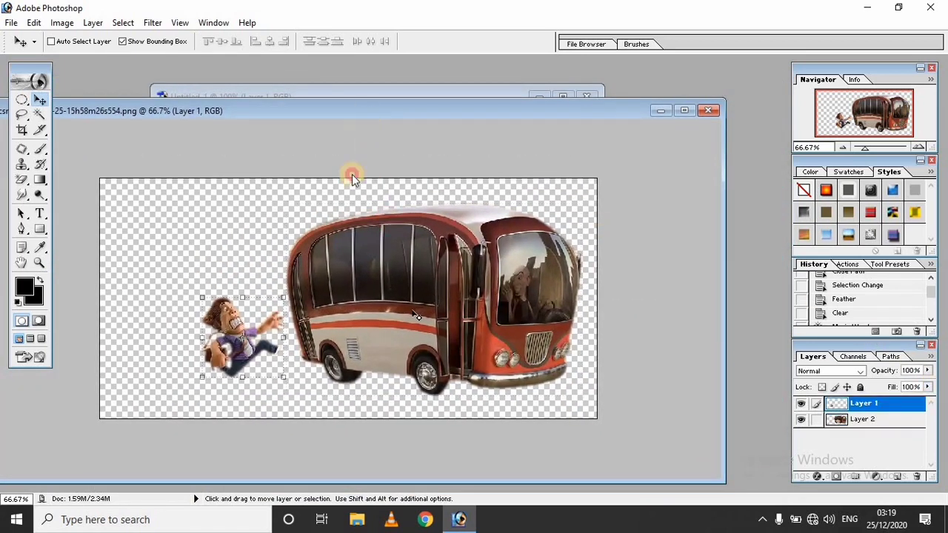
{"action": "left_click_drag", "start_coordinate": [352, 111], "coordinate": [320, 244]}
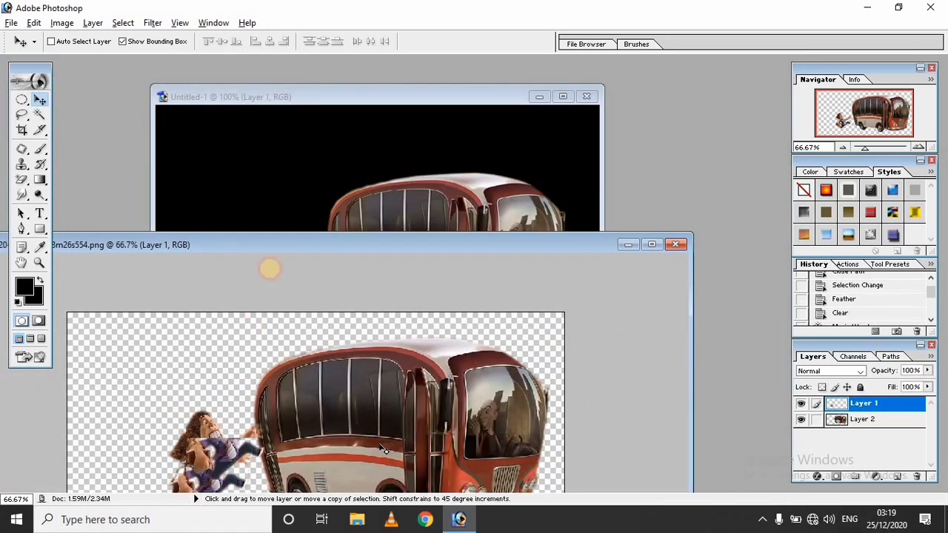
{"action": "mouse_move", "coordinate": [200, 468]}
{"action": "left_mouse_down"}
{"action": "mouse_move", "coordinate": [291, 208]}
{"action": "mouse_move", "coordinate": [237, 293]}
{"action": "left_mouse_up"}
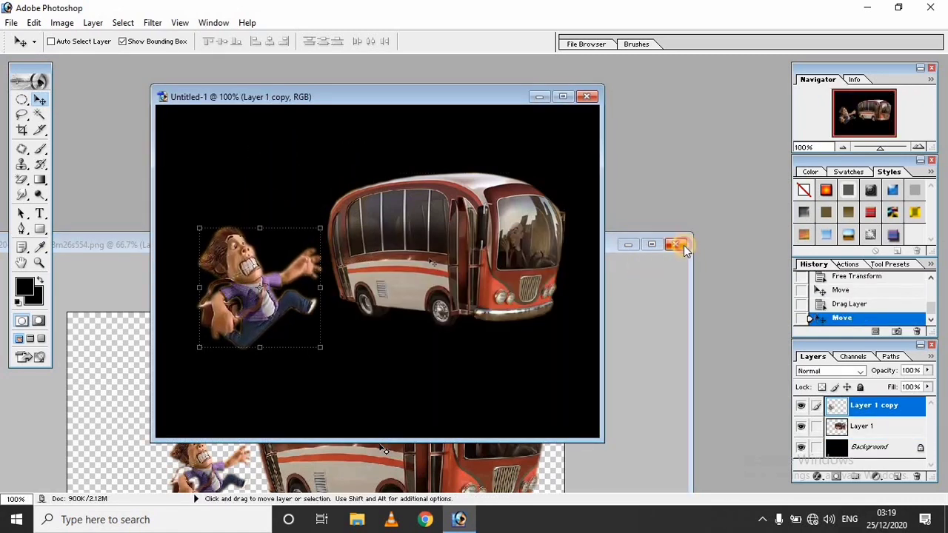
Save the source image as a Photoshop file on the Desktop and close it
{"action": "left_click", "coordinate": [683, 248]}
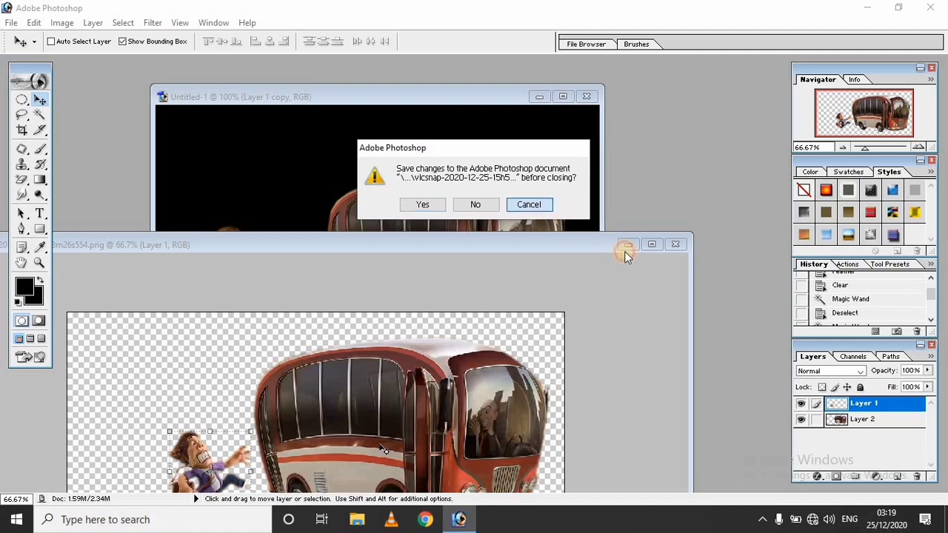
{"action": "key", "text": "Escape"}
{"action": "left_click", "coordinate": [11, 24]}
{"action": "left_click", "coordinate": [45, 147]}
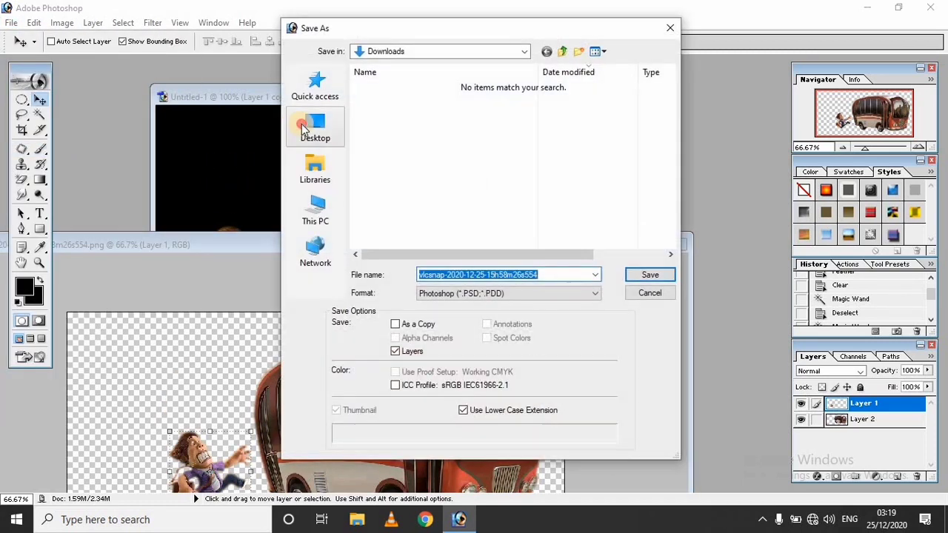
{"action": "left_click", "coordinate": [317, 130]}
{"action": "left_click", "coordinate": [647, 274]}
{"action": "left_click", "coordinate": [677, 244]}
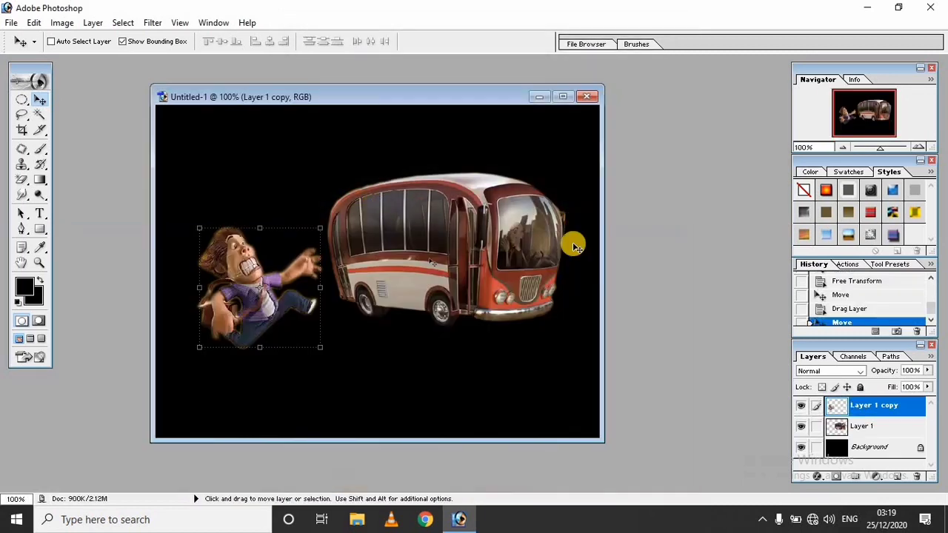
{"action": "left_click", "coordinate": [859, 425]}
Nudge the bus right, then shift and tilt the running man slightly
{"action": "left_click_drag", "start_coordinate": [432, 261], "coordinate": [475, 264]}
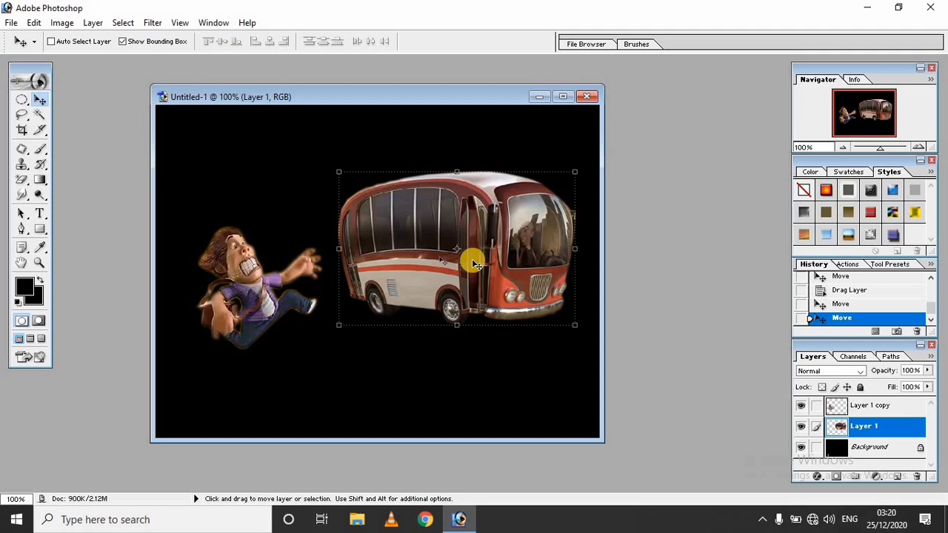
{"action": "left_click", "coordinate": [870, 412]}
{"action": "left_click_drag", "start_coordinate": [292, 286], "coordinate": [306, 295]}
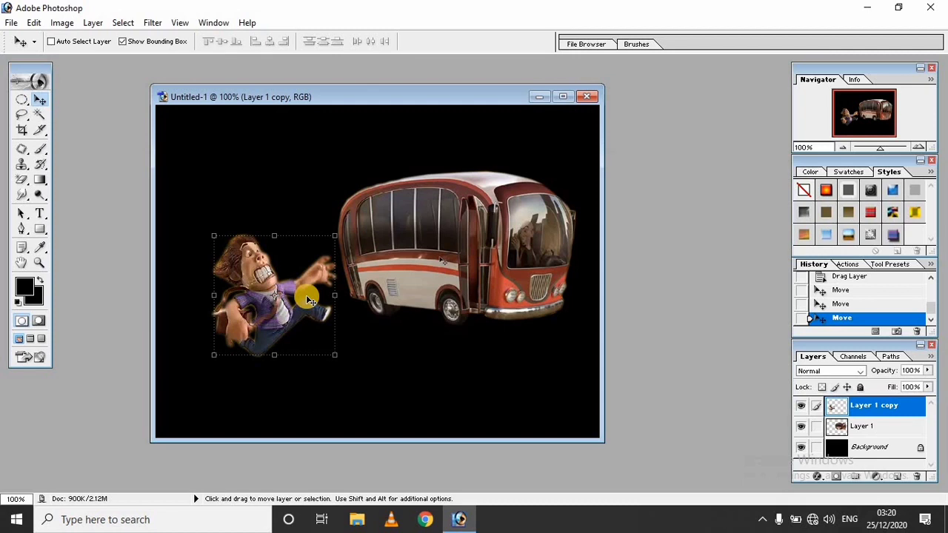
{"action": "mouse_move", "coordinate": [306, 295]}
{"action": "left_mouse_down"}
{"action": "mouse_move", "coordinate": [254, 297]}
{"action": "mouse_move", "coordinate": [272, 283]}
{"action": "mouse_move", "coordinate": [290, 208]}
{"action": "mouse_move", "coordinate": [291, 256]}
{"action": "mouse_move", "coordinate": [291, 226]}
{"action": "left_mouse_up"}
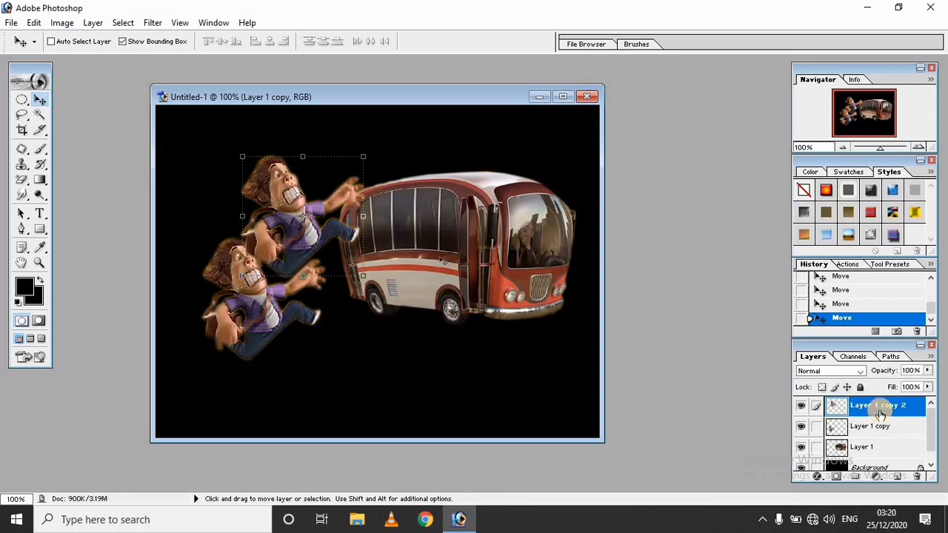
Move the two running-man copies up and left so they overlap the first runner
{"action": "left_click_drag", "start_coordinate": [258, 237], "coordinate": [283, 286]}
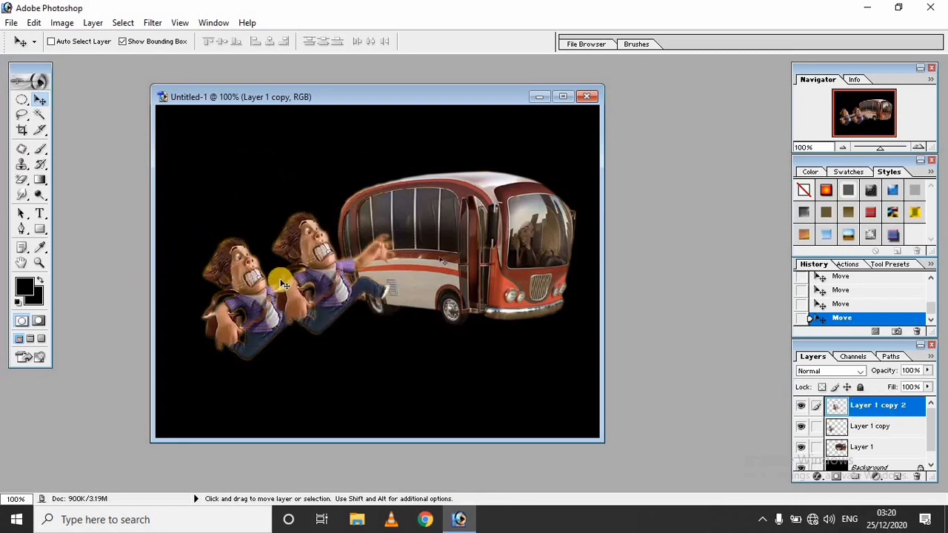
{"action": "left_click", "coordinate": [870, 426]}
{"action": "left_click_drag", "start_coordinate": [272, 332], "coordinate": [257, 330]}
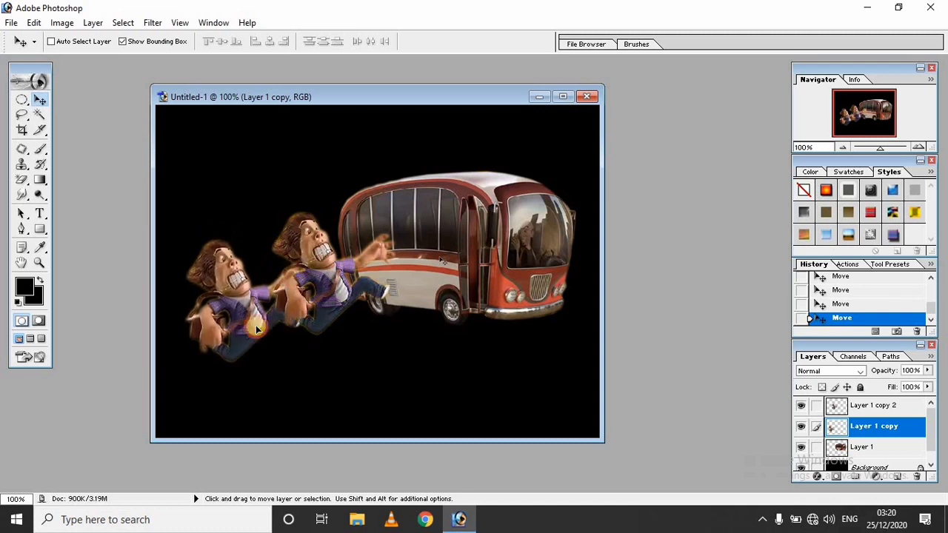
{"action": "left_click", "coordinate": [874, 406]}
{"action": "left_click_drag", "start_coordinate": [345, 296], "coordinate": [289, 277]}
Stack Layer 1 copy above copy 2, then fade copy 2 and offset it left as a trailing ghost
{"action": "left_click", "coordinate": [875, 429]}
{"action": "left_click_drag", "start_coordinate": [886, 423], "coordinate": [881, 406]}
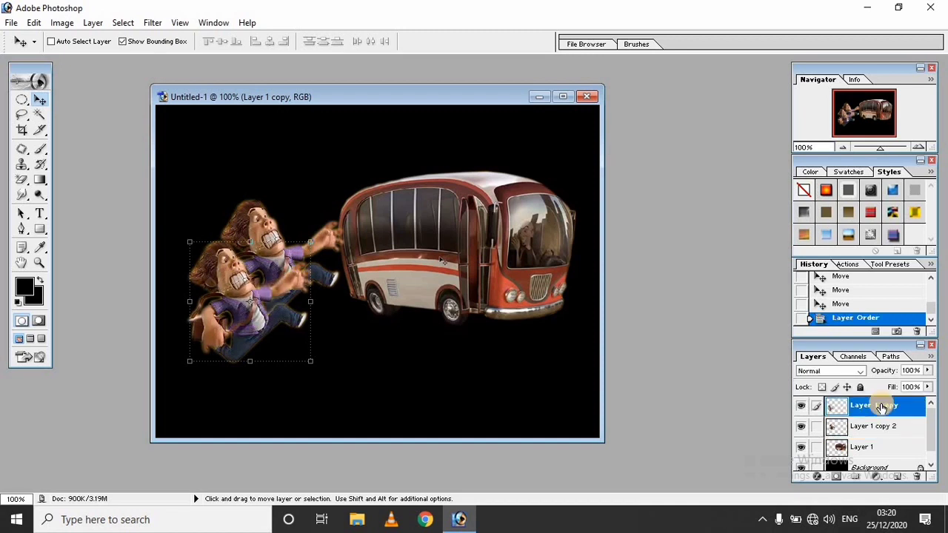
{"action": "left_click", "coordinate": [880, 428]}
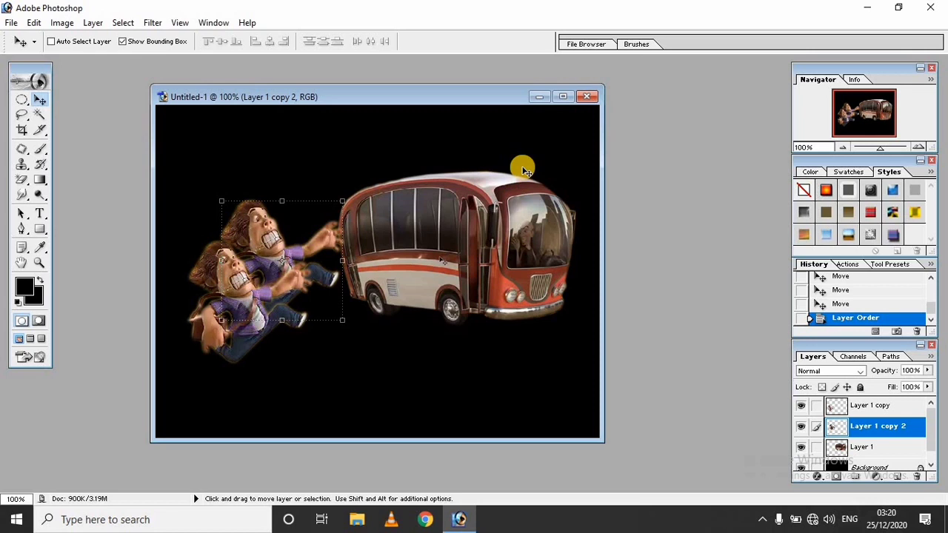
{"action": "key", "text": "5"}
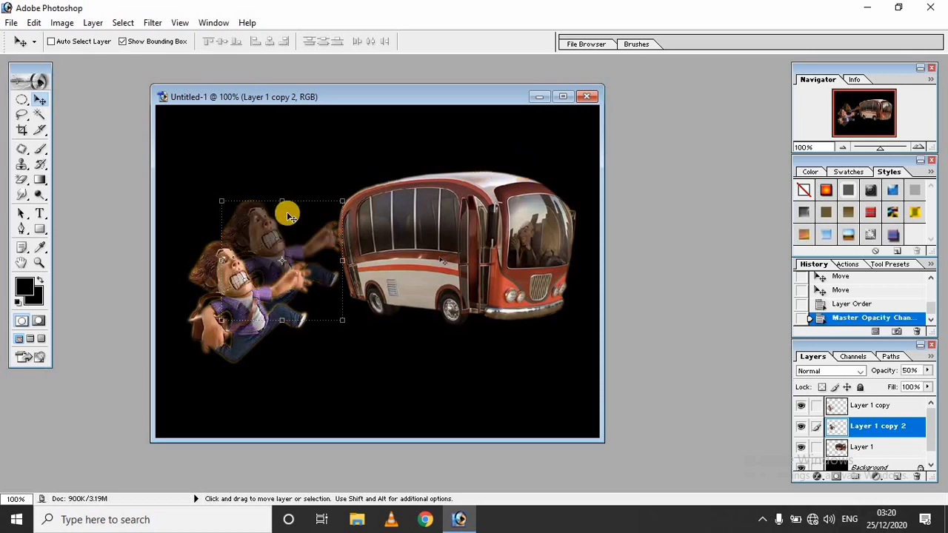
{"action": "left_click_drag", "start_coordinate": [275, 239], "coordinate": [262, 241]}
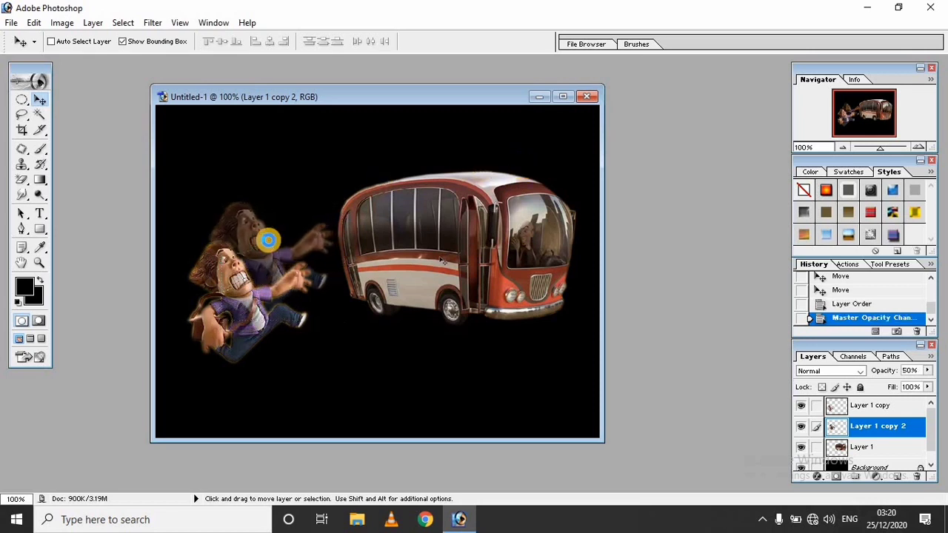
{"action": "left_click", "coordinate": [864, 447]}
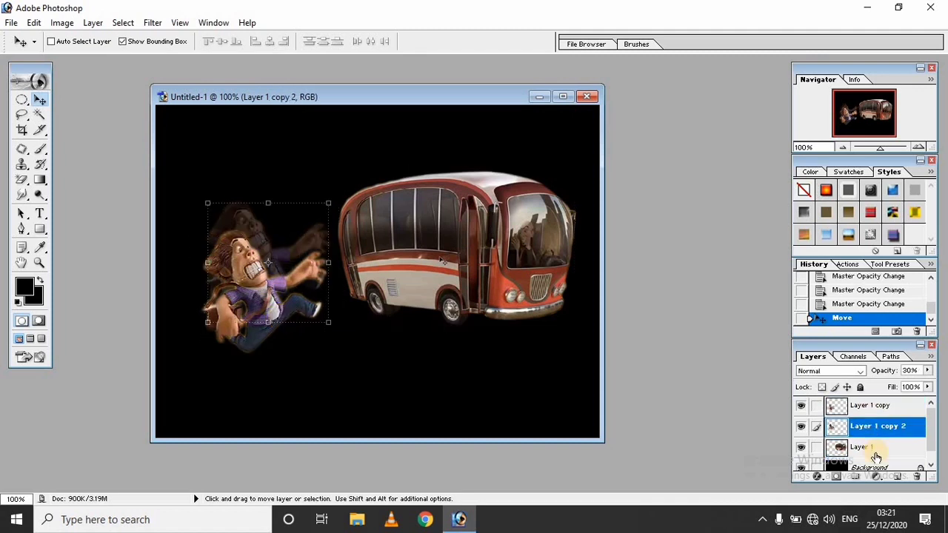
{"action": "left_click", "coordinate": [861, 451]}
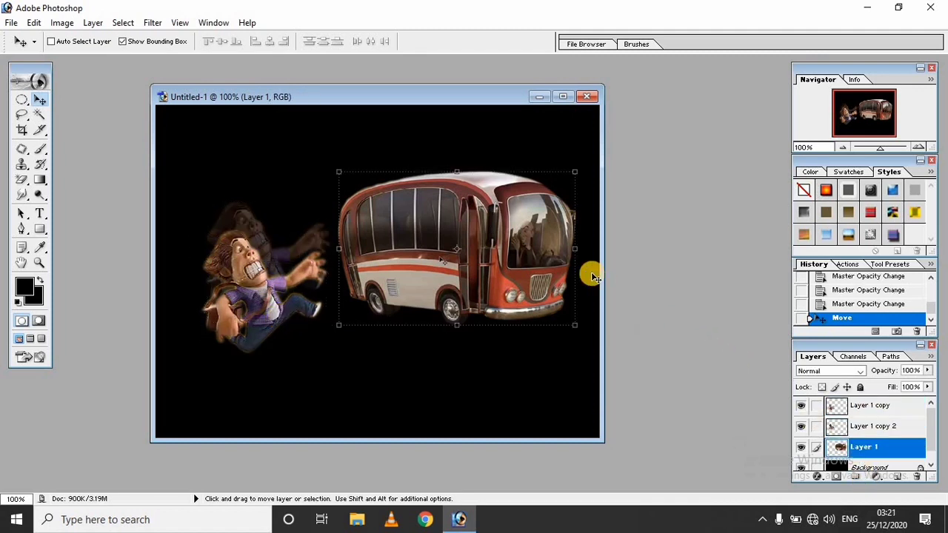
Apply Selective Color to the bus's Reds: Cyan -100, Magenta +83, Yellow +39
{"action": "key", "text": "s"}
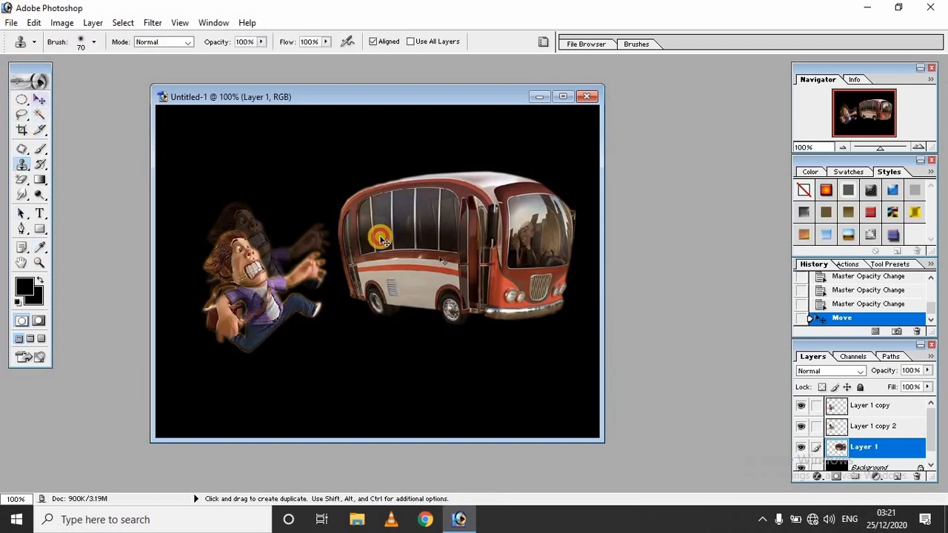
{"action": "key", "text": "v"}
{"action": "key", "text": "a"}
{"action": "key", "text": "s"}
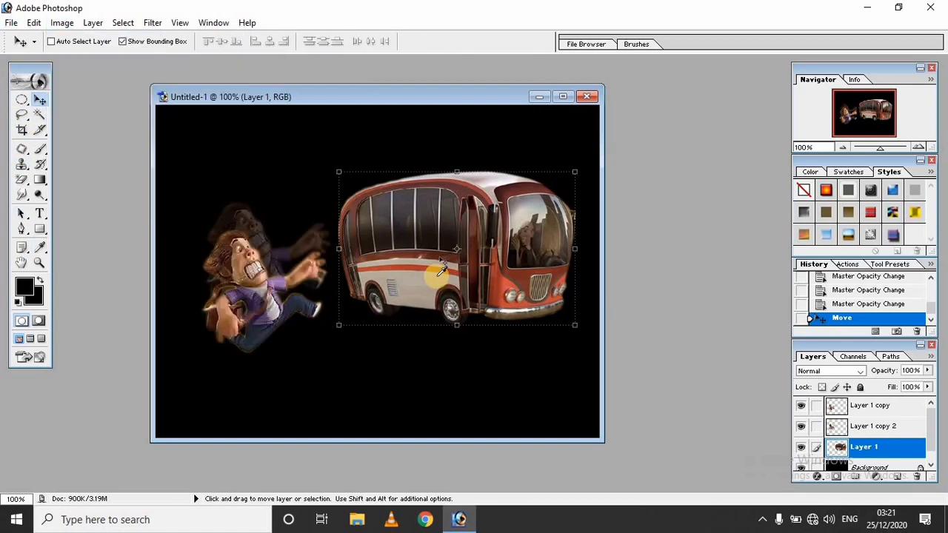
{"action": "left_click_drag", "start_coordinate": [615, 151], "coordinate": [750, 155]}
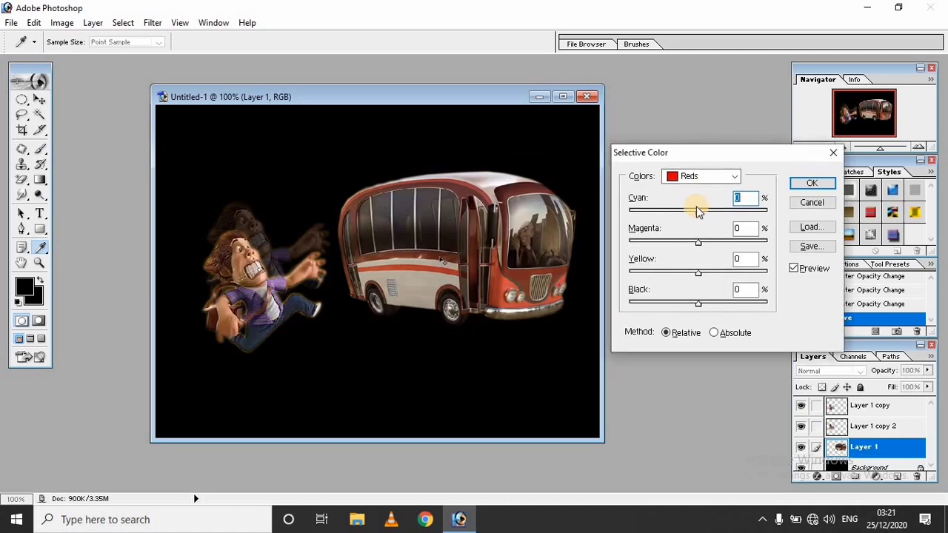
{"action": "left_click_drag", "start_coordinate": [683, 207], "coordinate": [615, 203]}
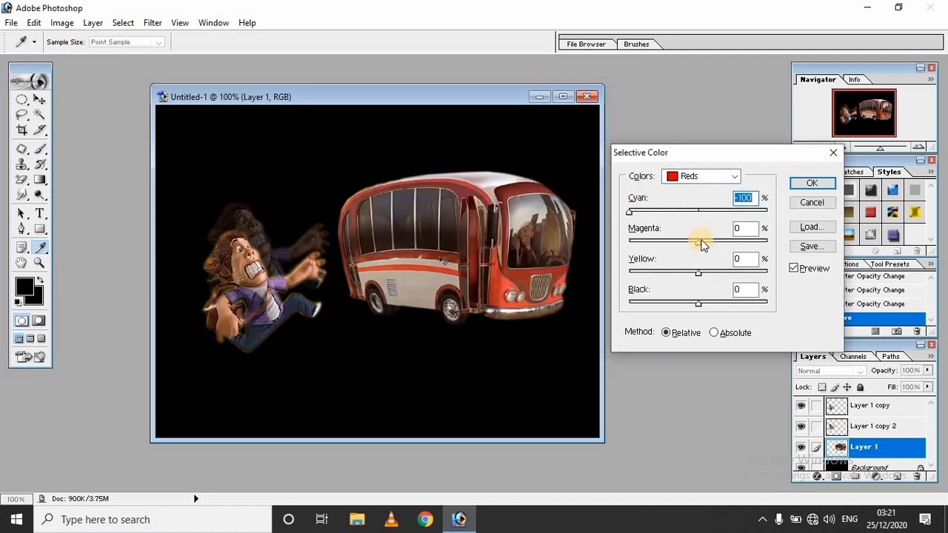
{"action": "left_click_drag", "start_coordinate": [698, 242], "coordinate": [676, 242]}
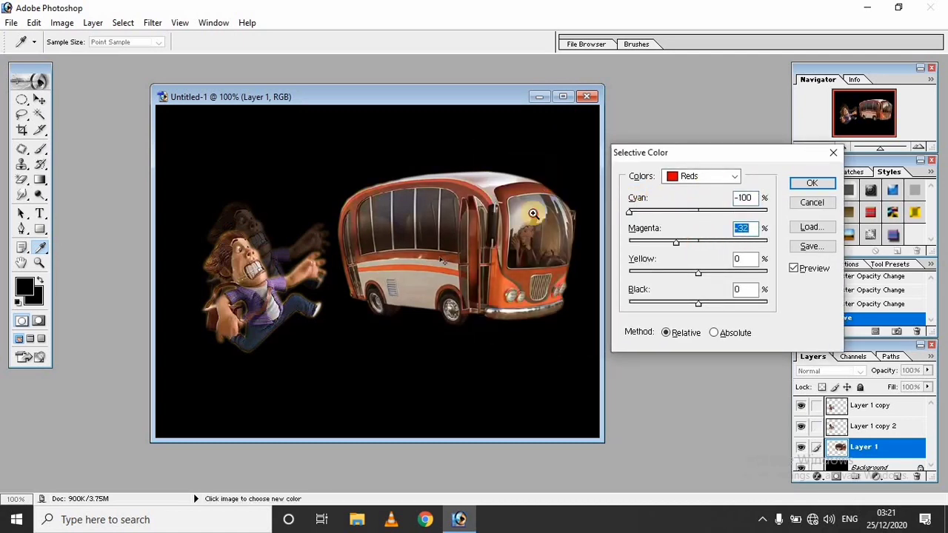
{"action": "left_click_drag", "start_coordinate": [488, 319], "coordinate": [479, 330]}
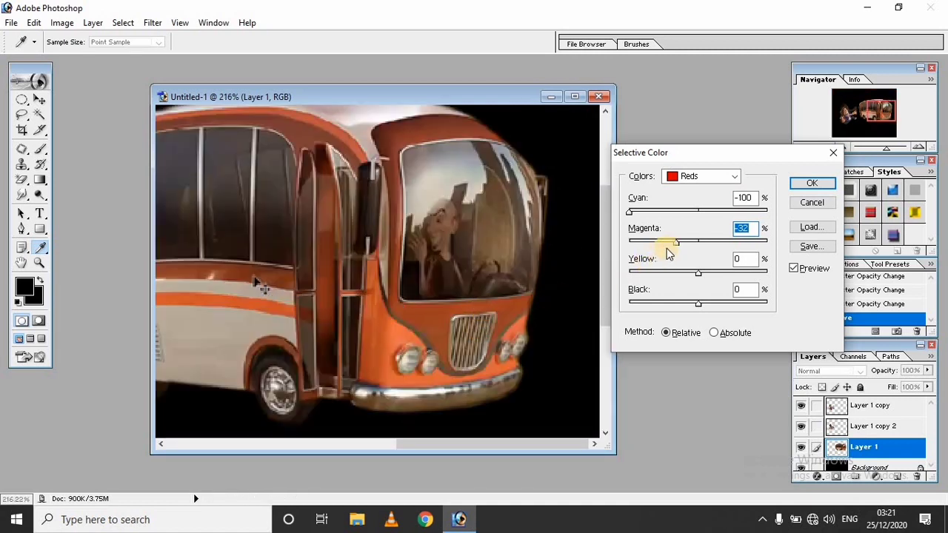
{"action": "left_click_drag", "start_coordinate": [693, 244], "coordinate": [756, 242]}
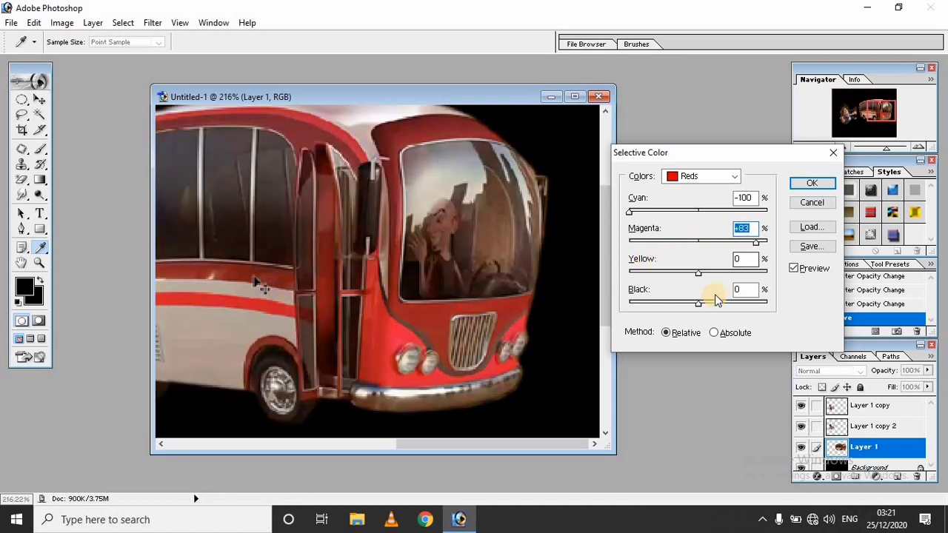
{"action": "mouse_move", "coordinate": [663, 277]}
{"action": "left_mouse_down"}
{"action": "mouse_move", "coordinate": [735, 277]}
{"action": "mouse_move", "coordinate": [731, 301]}
{"action": "left_mouse_up"}
{"action": "left_click", "coordinate": [812, 185]}
Zoom in on the bus and bring its lower body into view
{"action": "left_click", "coordinate": [426, 248], "text": "alt"}
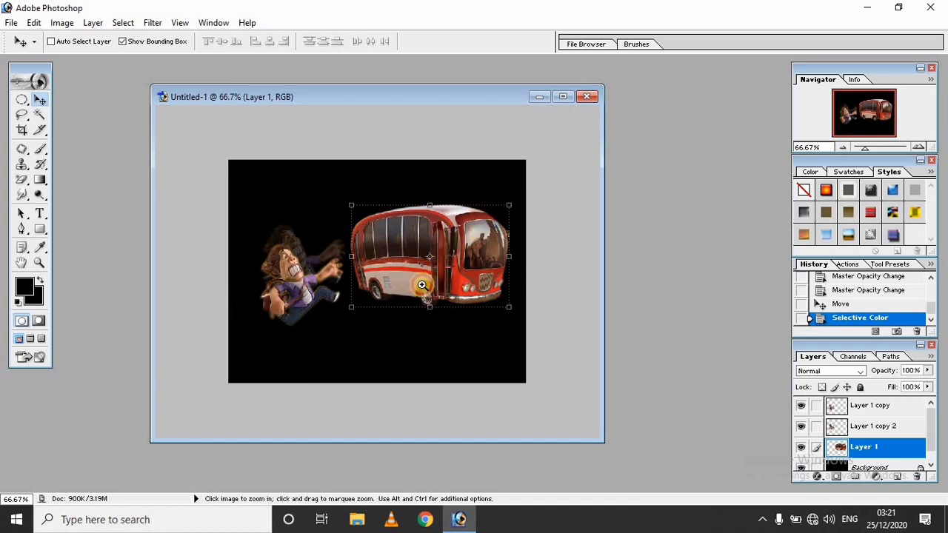
{"action": "left_click", "coordinate": [421, 287], "text": "ctrl"}
{"action": "left_click", "coordinate": [401, 302], "text": "ctrl"}
{"action": "left_click_drag", "start_coordinate": [400, 302], "coordinate": [395, 245]}
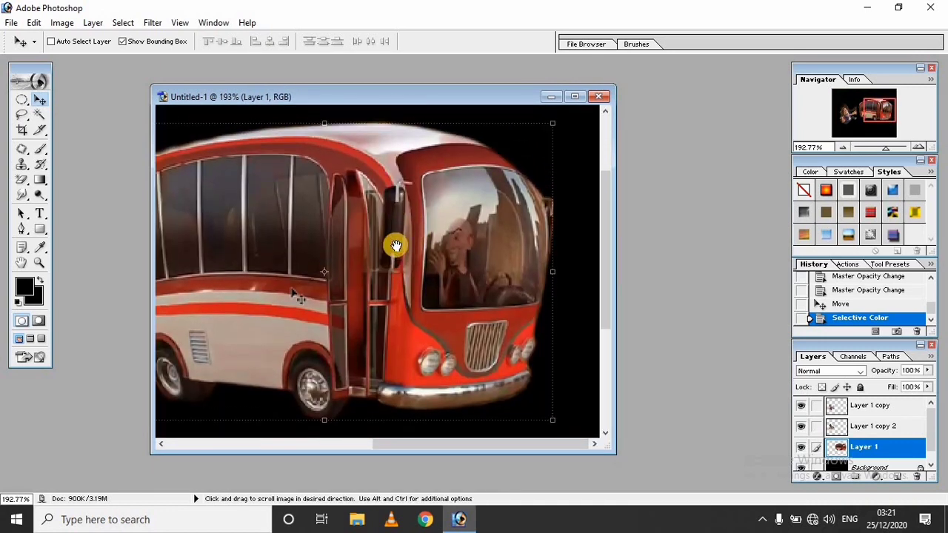
{"action": "left_click", "coordinate": [62, 23]}
{"action": "mouse_move", "coordinate": [94, 59]}
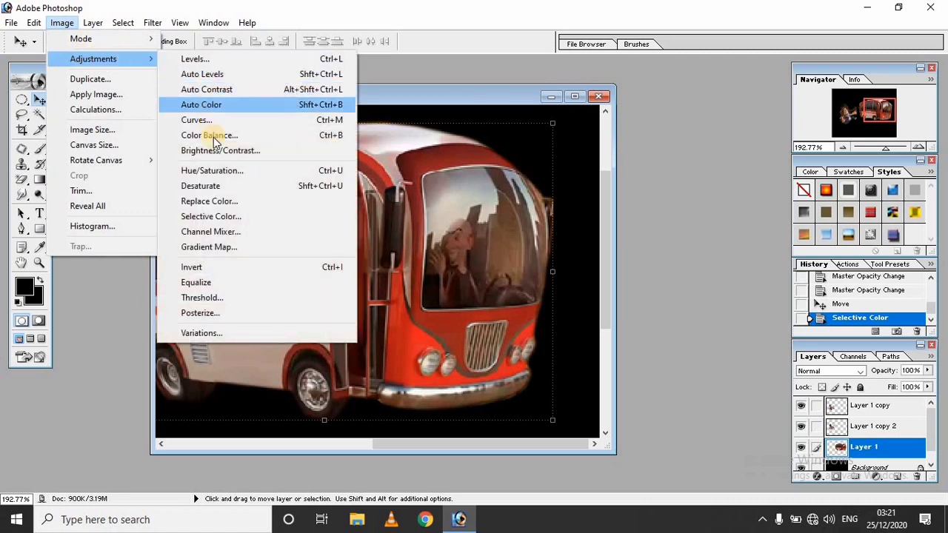
Darken the bus slightly and raise its contrast with Brightness/Contrast
{"action": "left_click", "coordinate": [209, 151]}
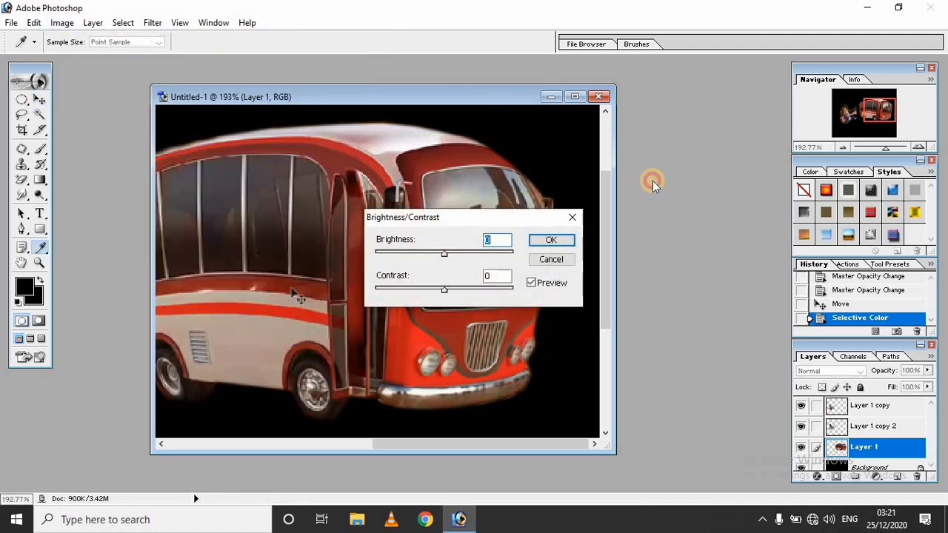
{"action": "left_click_drag", "start_coordinate": [647, 215], "coordinate": [621, 213]}
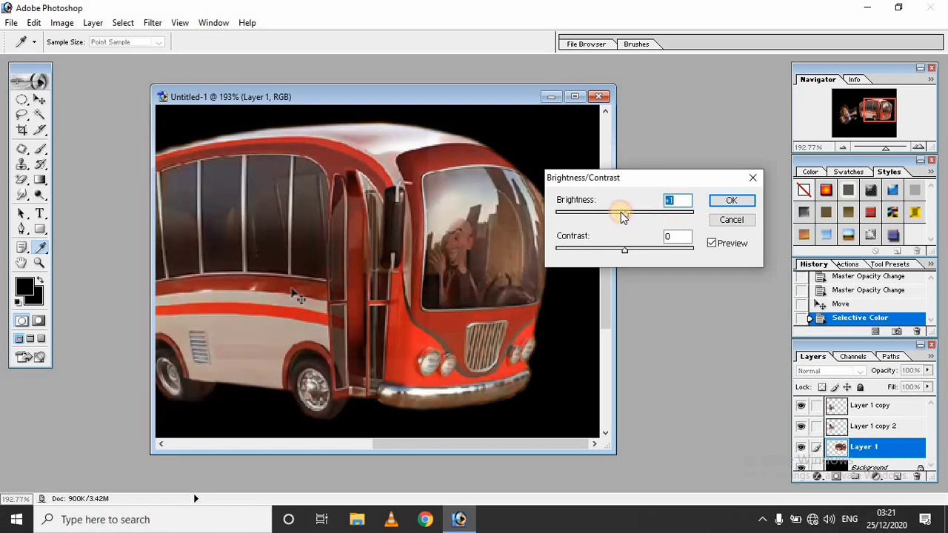
{"action": "left_click_drag", "start_coordinate": [632, 250], "coordinate": [650, 249]}
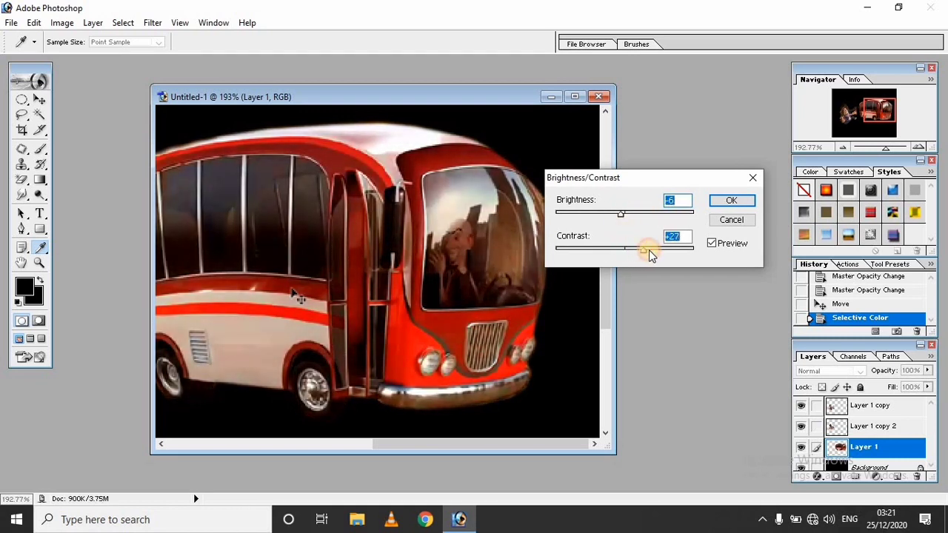
{"action": "left_click", "coordinate": [723, 198]}
View the poster at 100% and nudge the bus slightly down and right
{"action": "key", "text": "v"}
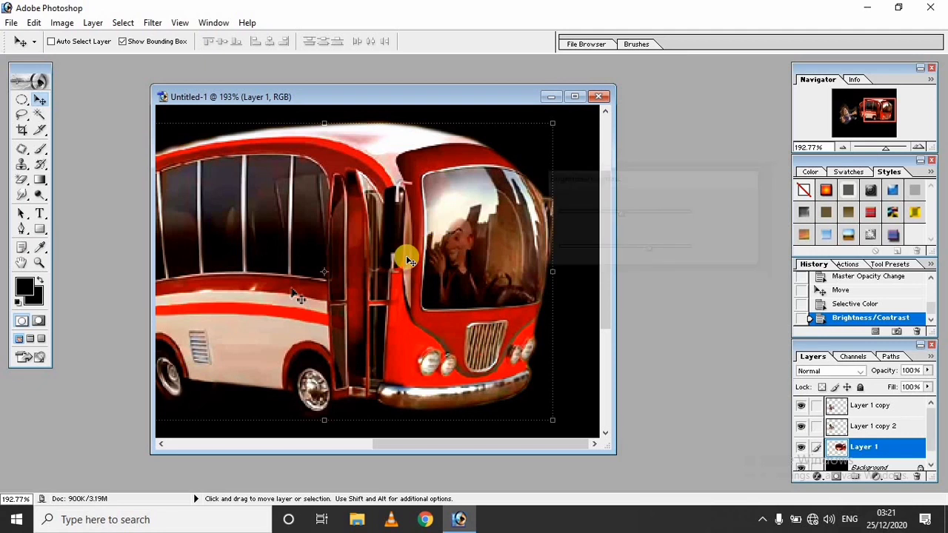
{"action": "key", "text": "ctrl+minus"}
{"action": "key", "text": "ctrl+minus"}
{"action": "key", "text": "ctrl+minus"}
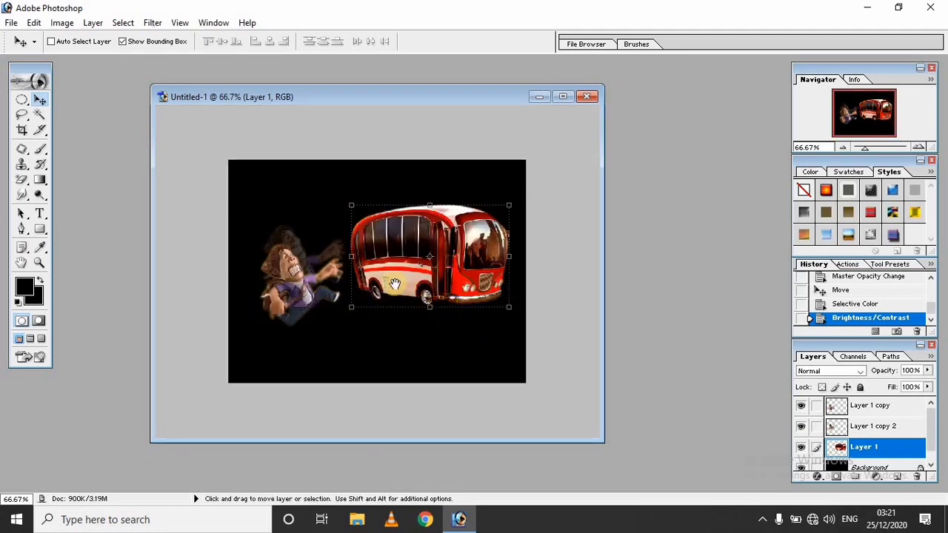
{"action": "left_click", "coordinate": [383, 286], "text": "ctrl"}
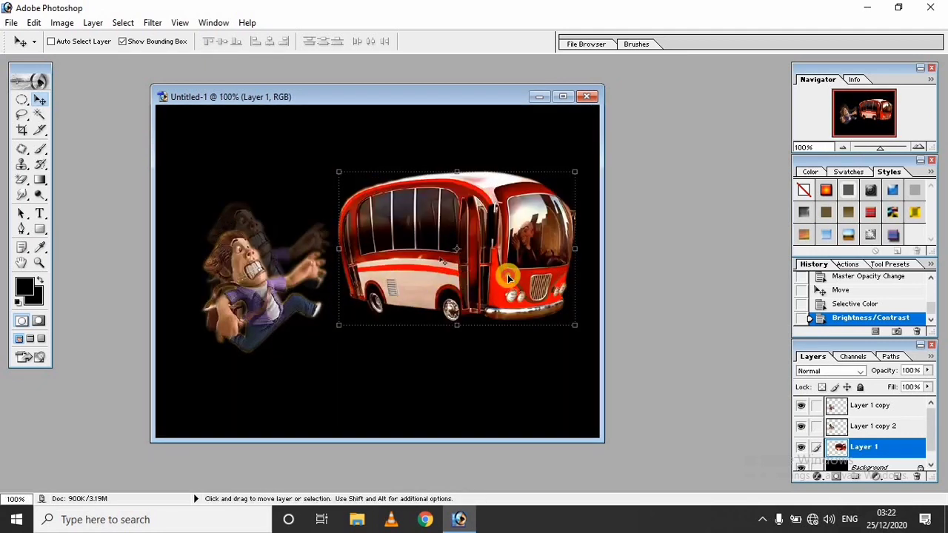
{"action": "left_click_drag", "start_coordinate": [508, 276], "coordinate": [513, 282]}
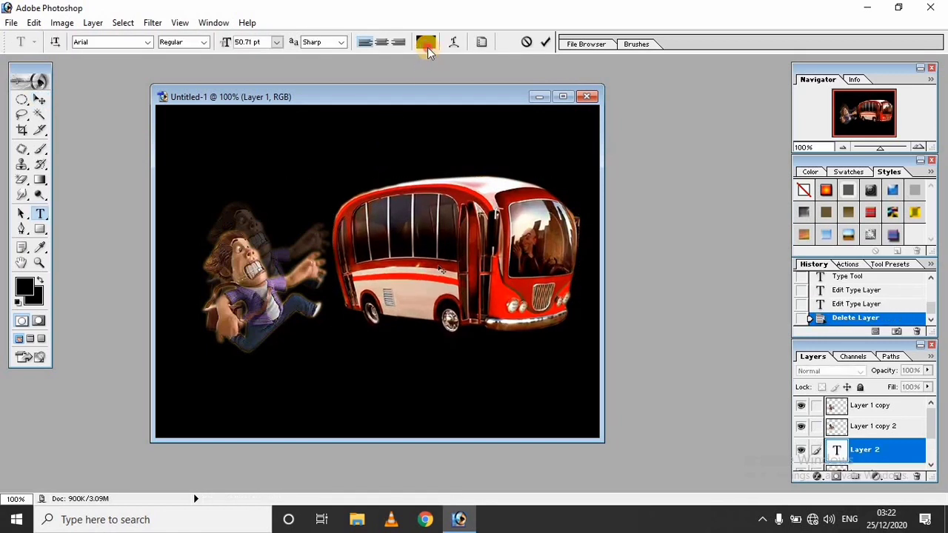
Add a white 'BUS STOP' title and shift it to the left
{"action": "left_click", "coordinate": [427, 52]}
{"action": "left_click_drag", "start_coordinate": [679, 146], "coordinate": [580, 78]}
{"action": "left_click", "coordinate": [908, 89]}
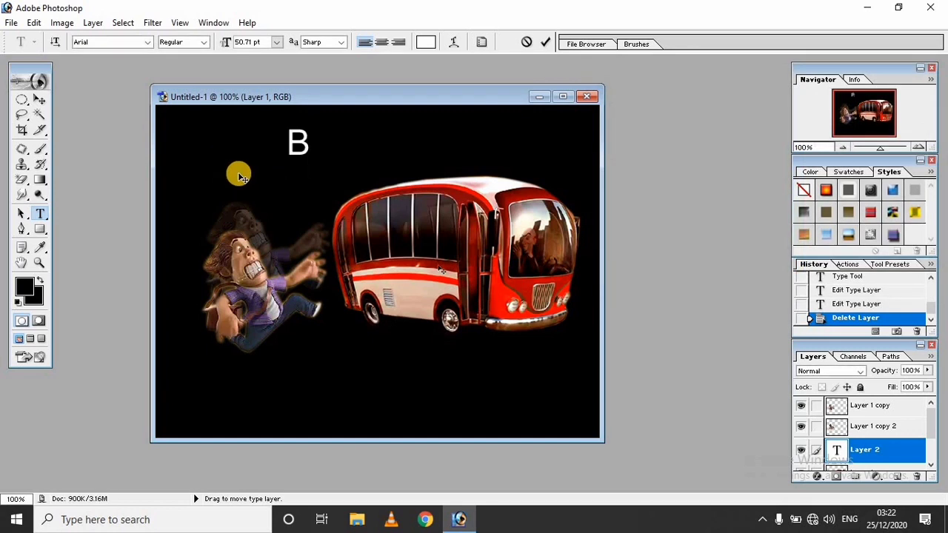
{"action": "type", "text": "US STOP"}
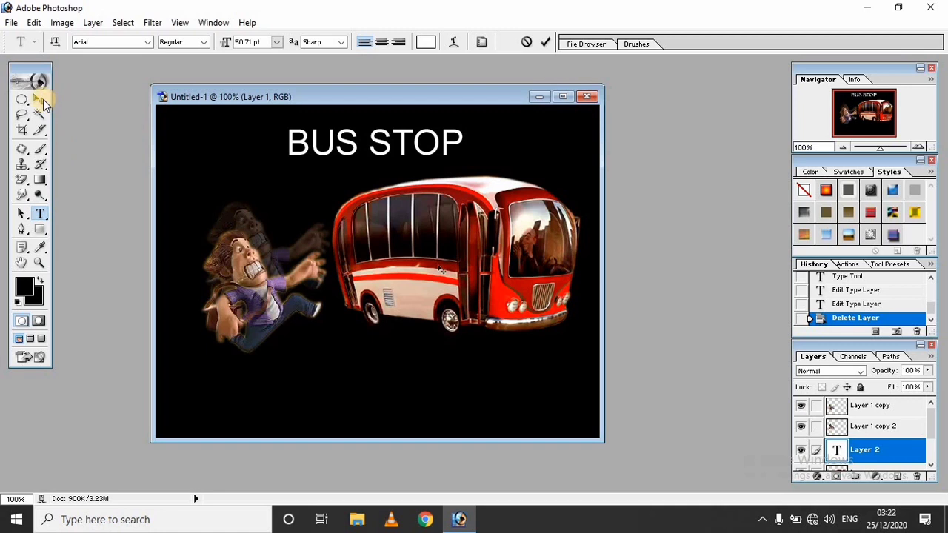
{"action": "left_click", "coordinate": [42, 99]}
{"action": "left_click_drag", "start_coordinate": [392, 146], "coordinate": [349, 146]}
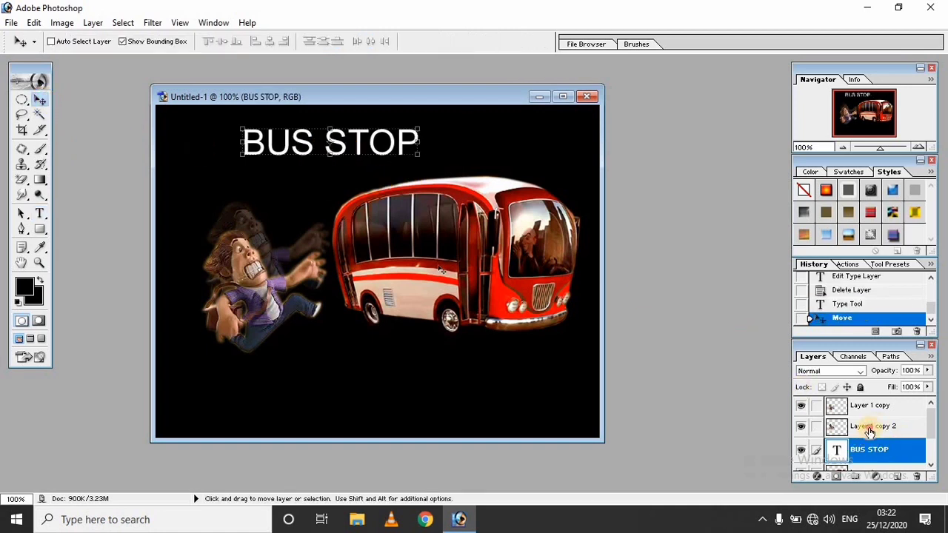
Select the first sentence of the bus-stop description in the Google search results
{"action": "left_click", "coordinate": [870, 427]}
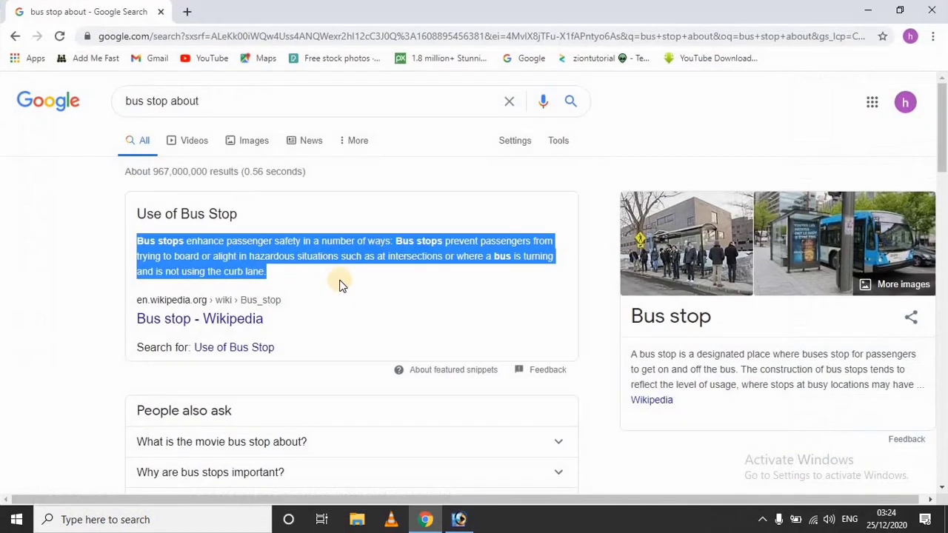
{"action": "left_click", "coordinate": [338, 282]}
{"action": "left_click_drag", "start_coordinate": [139, 242], "coordinate": [389, 242]}
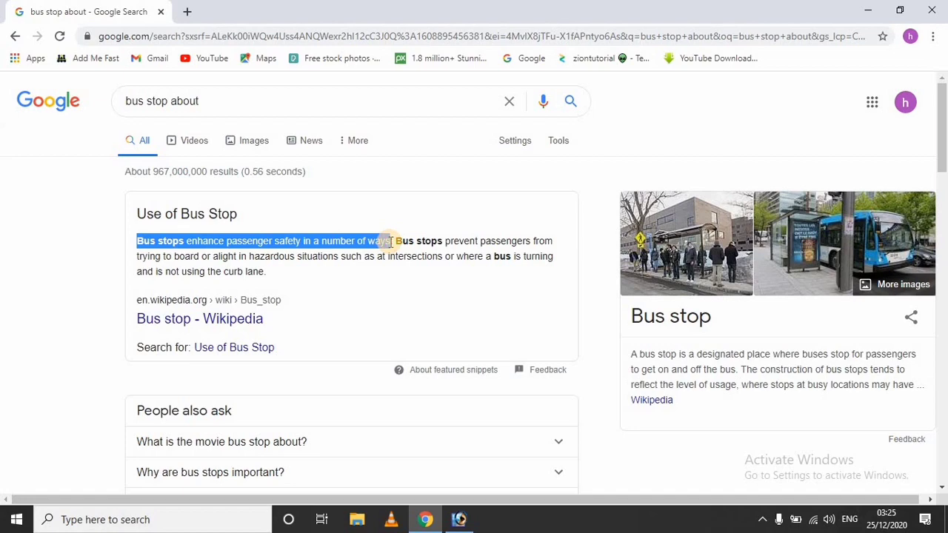
Paste the copied bus-stop safety sentence as a new text block and select it
{"action": "left_click", "coordinate": [460, 519]}
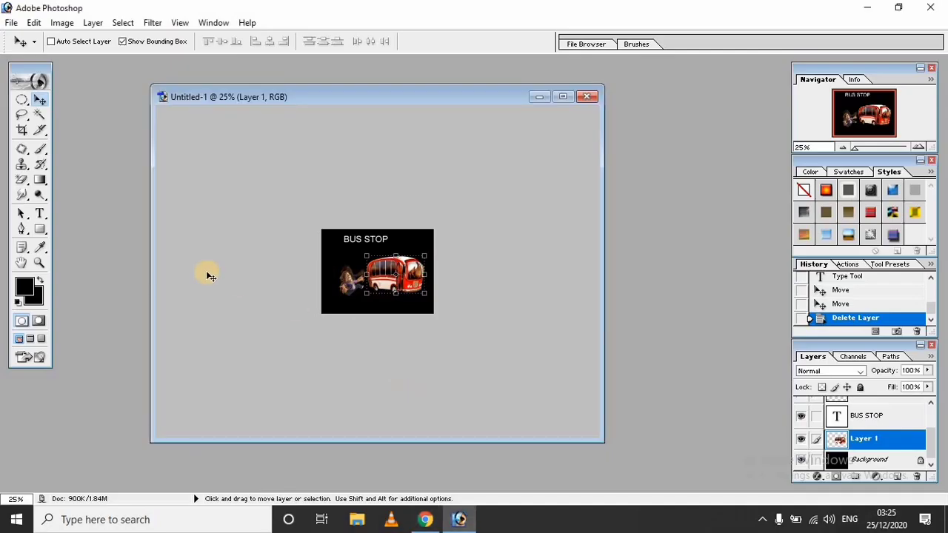
{"action": "left_click", "coordinate": [41, 213]}
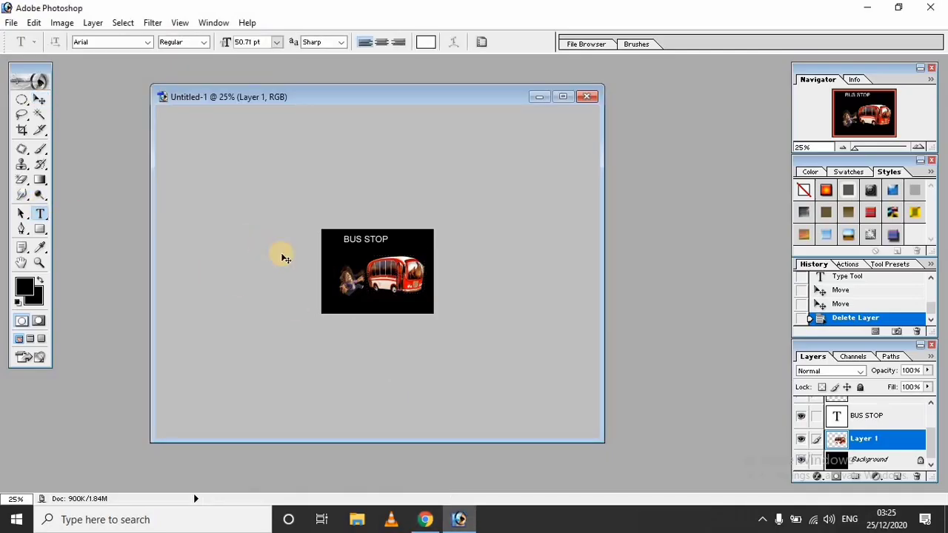
{"action": "left_click", "coordinate": [284, 257]}
{"action": "key", "text": "ctrl+v"}
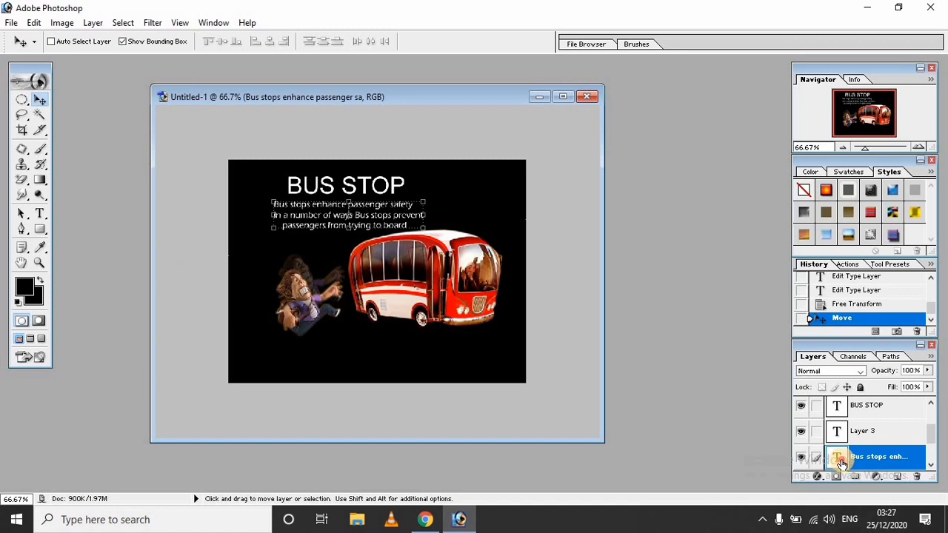
{"action": "double_click", "coordinate": [838, 459]}
Color the caption text orange-red (EE5A20)
{"action": "left_click", "coordinate": [428, 43]}
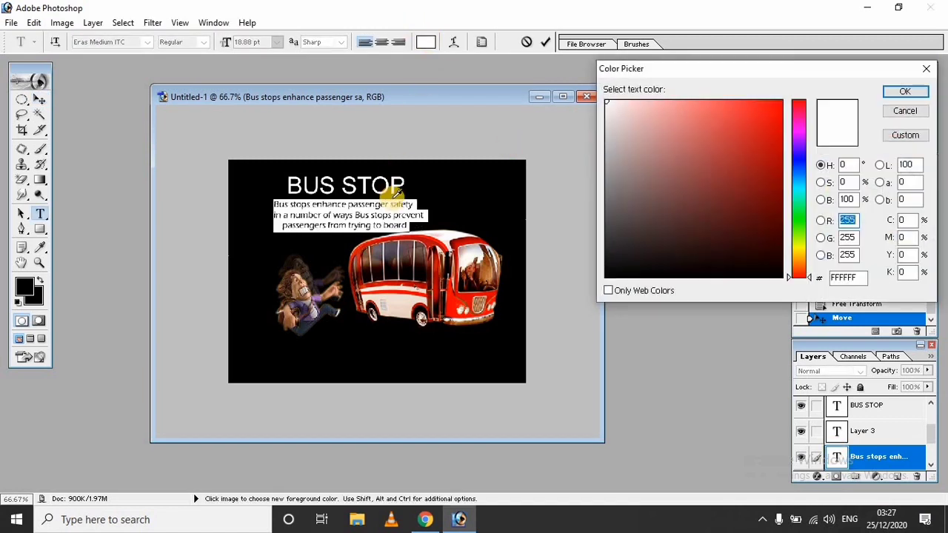
{"action": "left_click_drag", "start_coordinate": [801, 274], "coordinate": [804, 250]}
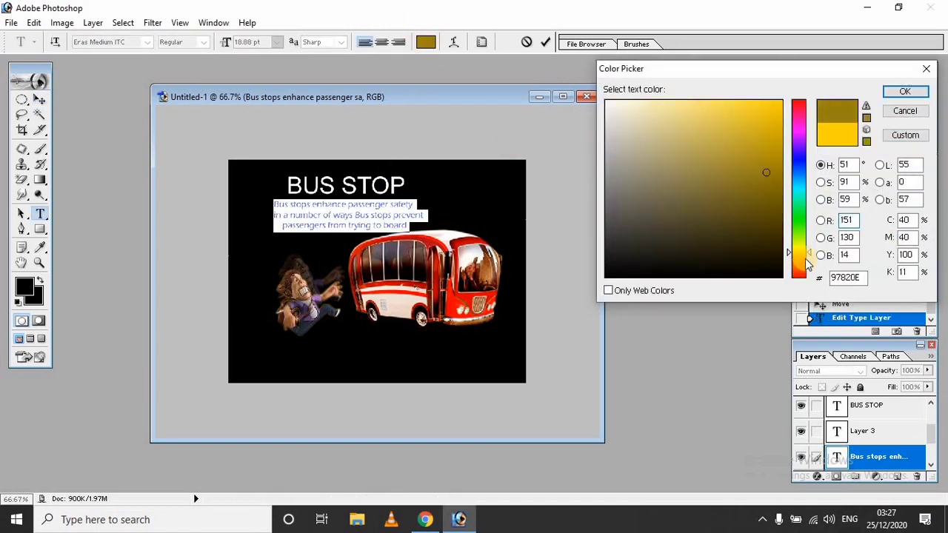
{"action": "left_click", "coordinate": [810, 269]}
{"action": "left_click_drag", "start_coordinate": [765, 201], "coordinate": [757, 112]}
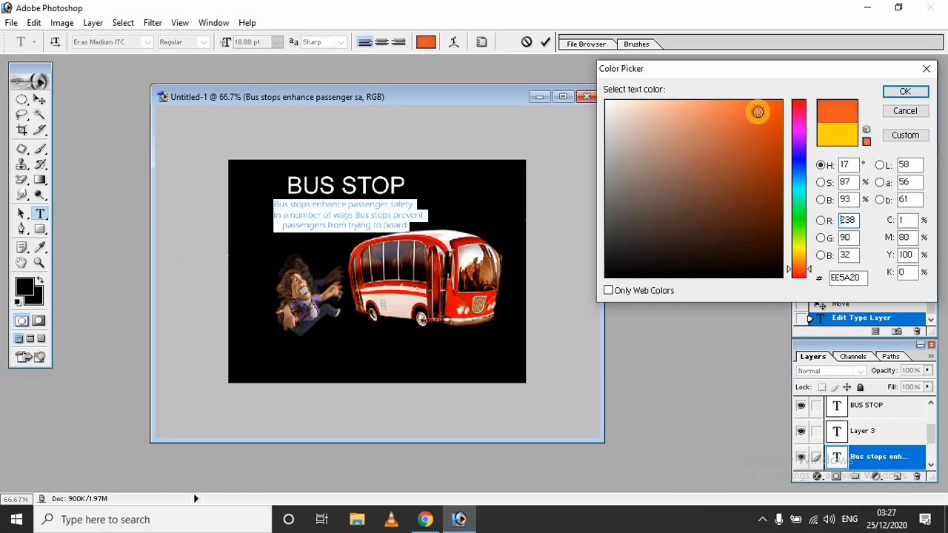
{"action": "left_click", "coordinate": [891, 94]}
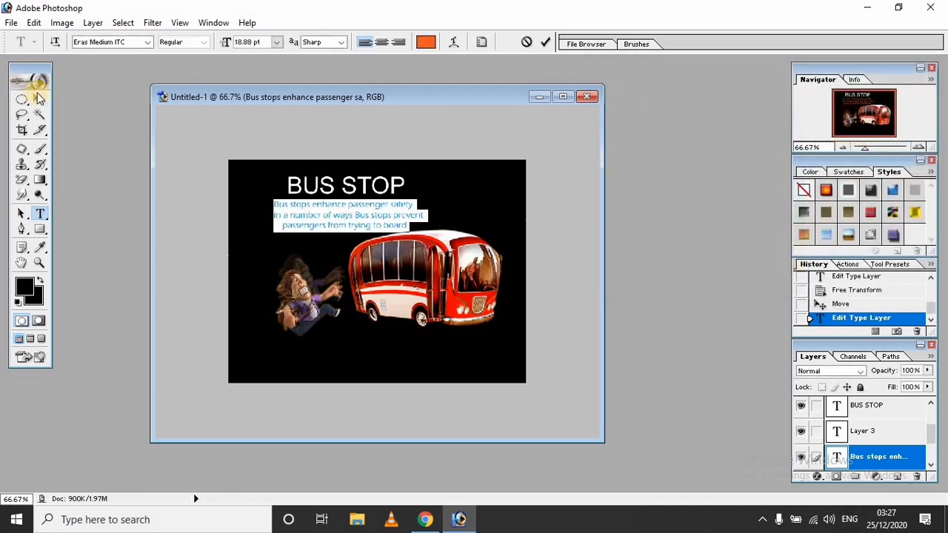
Color the word BUS in the title orange (F86D21), leaving STOP white
{"action": "left_click", "coordinate": [39, 99]}
{"action": "left_click_drag", "start_coordinate": [337, 185], "coordinate": [286, 185]}
{"action": "left_click", "coordinate": [426, 42]}
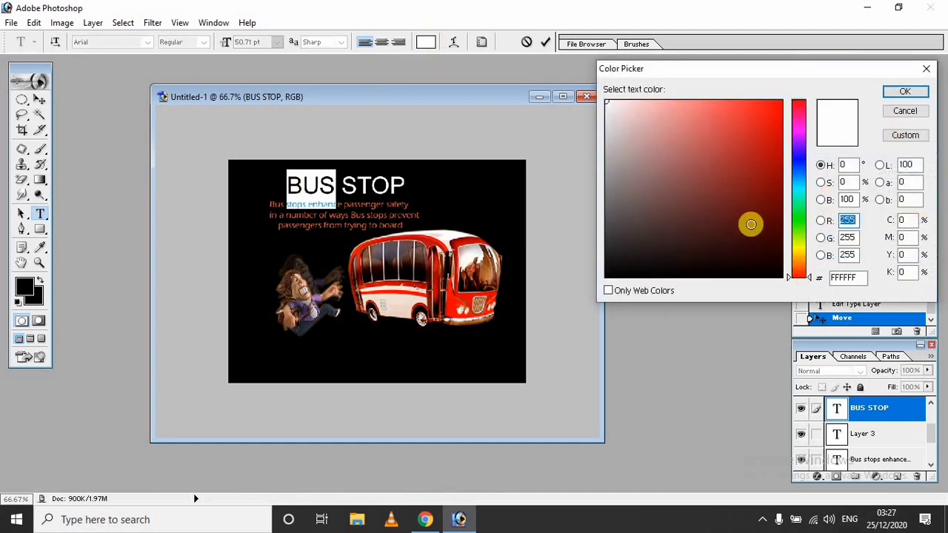
{"action": "left_click_drag", "start_coordinate": [798, 277], "coordinate": [799, 266]}
{"action": "left_click_drag", "start_coordinate": [758, 209], "coordinate": [758, 105]}
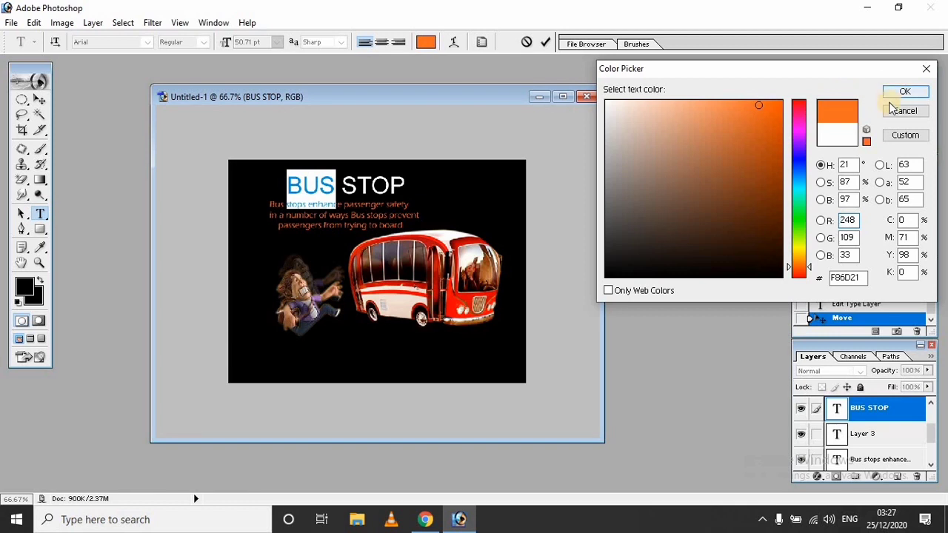
{"action": "left_click", "coordinate": [905, 92]}
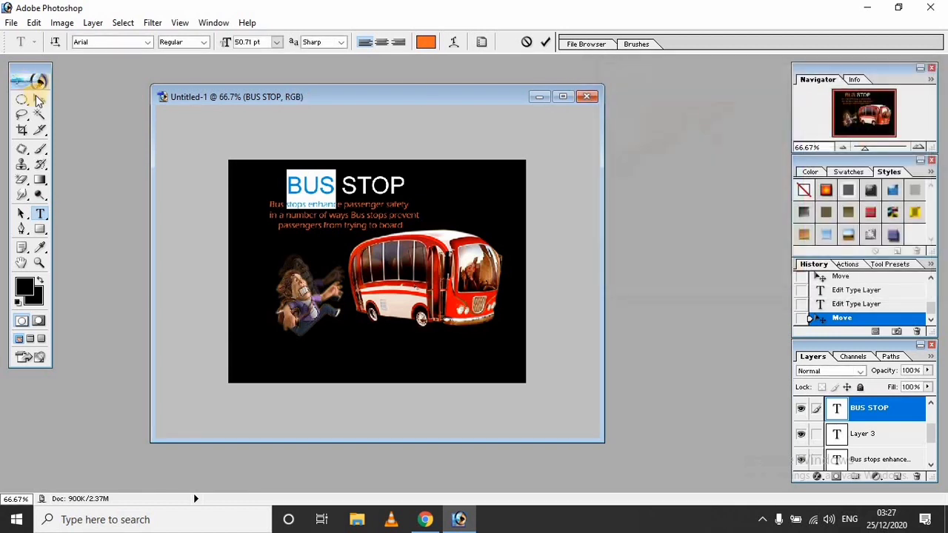
{"action": "left_click", "coordinate": [39, 100]}
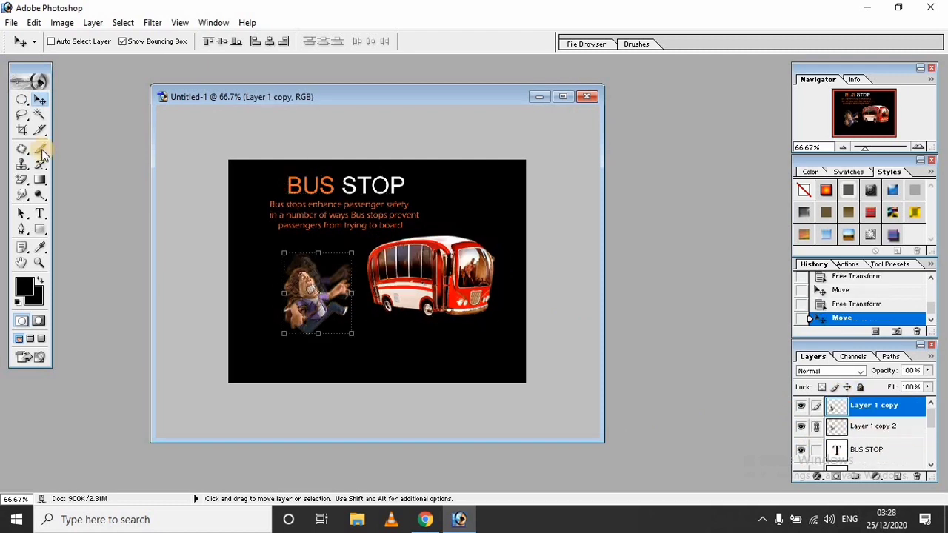
{"action": "left_click", "coordinate": [41, 149]}
Set the paint colour to white and stamp a few sparkles above the man
{"action": "left_click", "coordinate": [21, 284]}
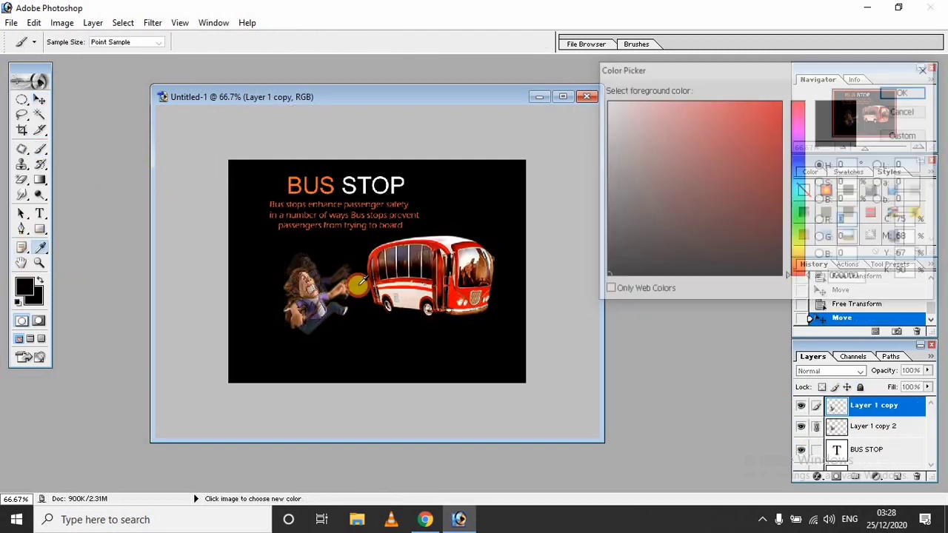
{"action": "left_click_drag", "start_coordinate": [600, 125], "coordinate": [593, 82]}
{"action": "left_click", "coordinate": [918, 91]}
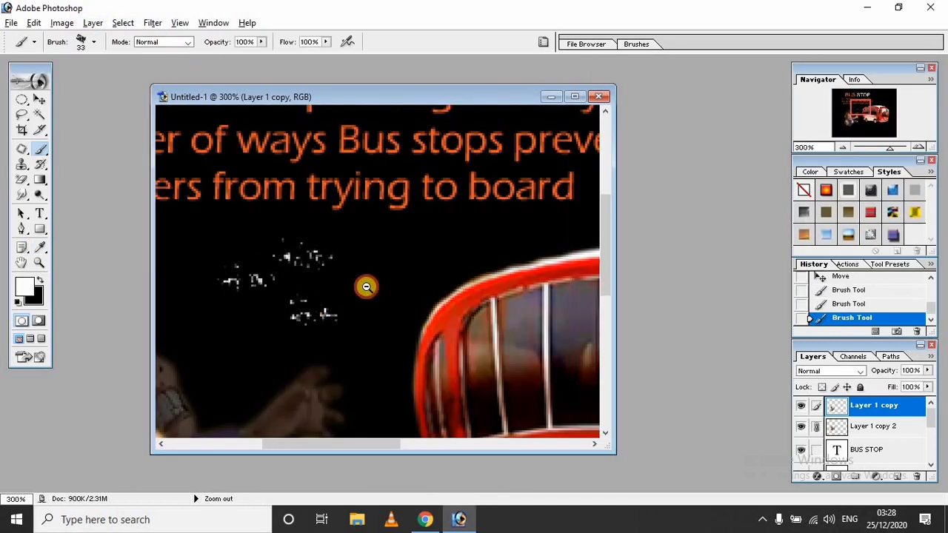
{"action": "left_click", "coordinate": [366, 287], "text": "alt"}
{"action": "left_click_drag", "start_coordinate": [228, 185], "coordinate": [331, 239]}
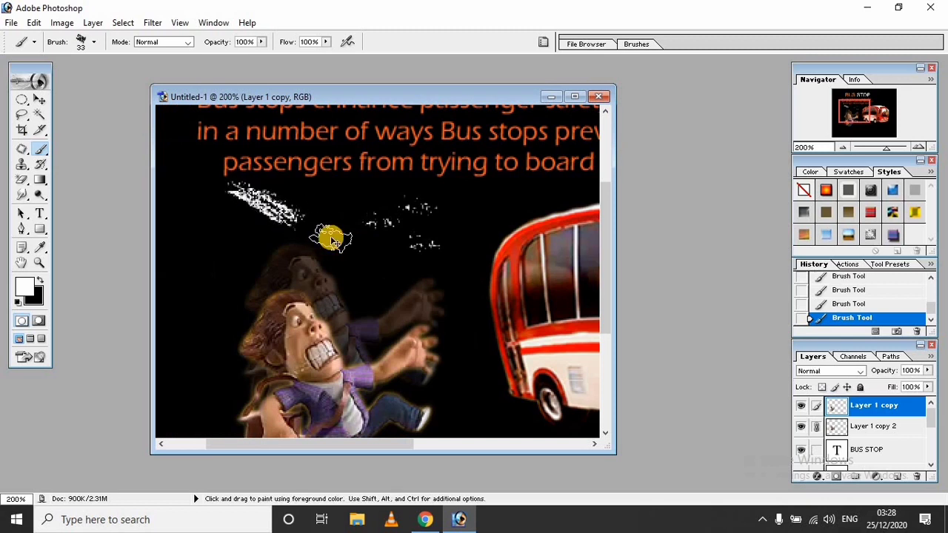
{"action": "key", "text": "ctrl+z"}
{"action": "left_click", "coordinate": [255, 211]}
{"action": "left_click", "coordinate": [213, 255]}
{"action": "left_click", "coordinate": [313, 234]}
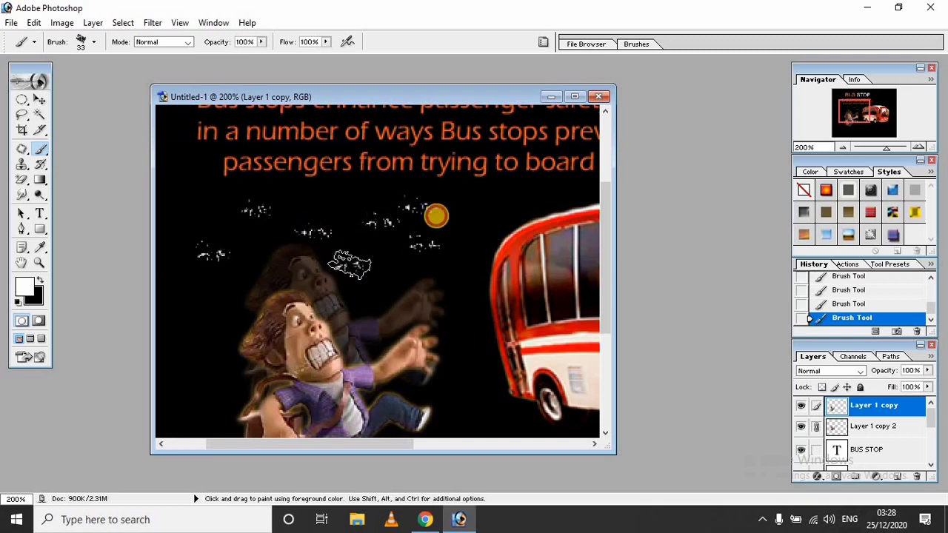
Switch to the round 65 px brush and paint glowing white dots in the sky
{"action": "left_click", "coordinate": [95, 42]}
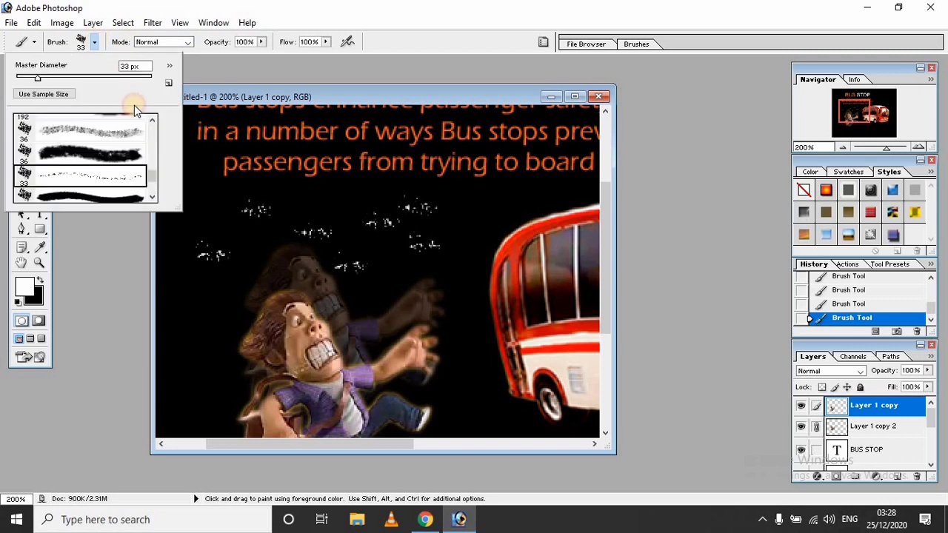
{"action": "left_click_drag", "start_coordinate": [151, 177], "coordinate": [153, 141]}
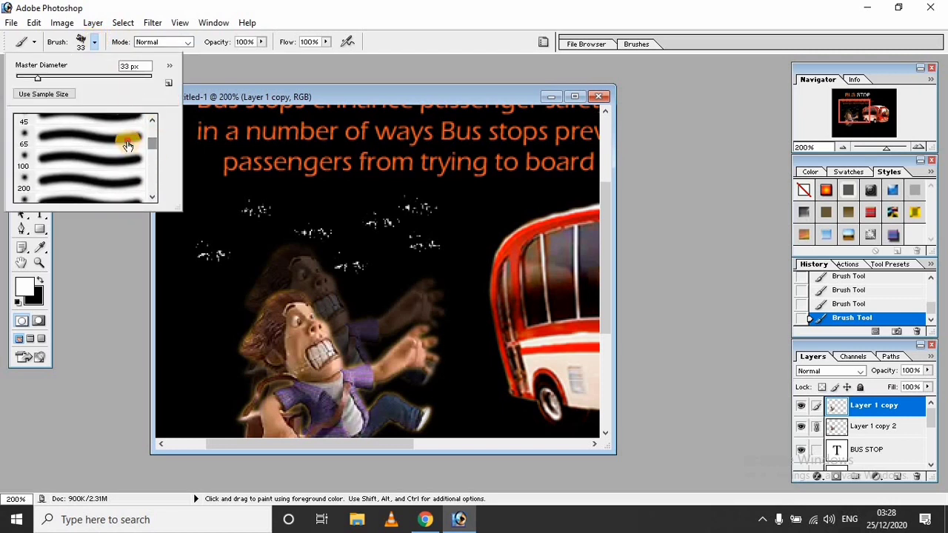
{"action": "left_click", "coordinate": [127, 138]}
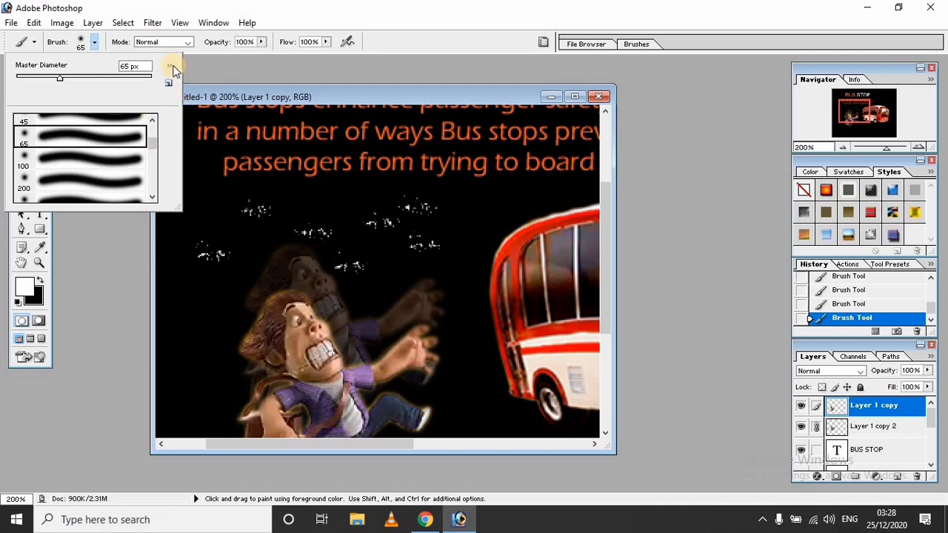
{"action": "left_click", "coordinate": [211, 66]}
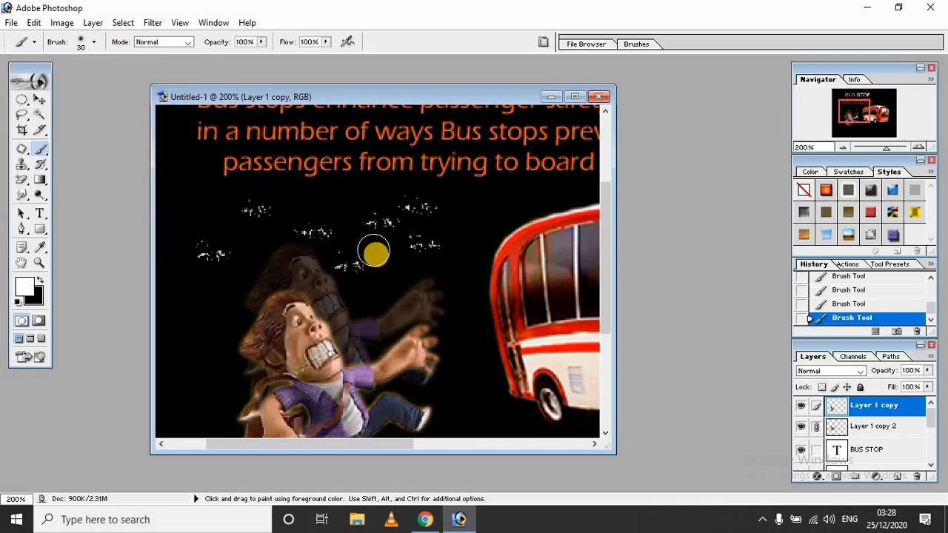
{"action": "left_click", "coordinate": [373, 281]}
{"action": "left_click", "coordinate": [290, 186]}
{"action": "left_click", "coordinate": [266, 197]}
{"action": "left_click", "coordinate": [255, 233]}
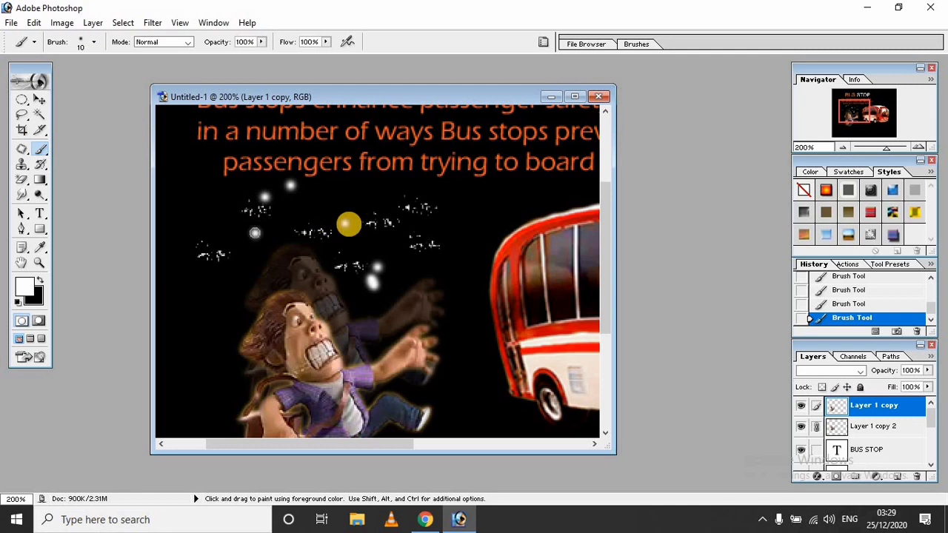
{"action": "key", "text": "ctrl+alt+z"}
{"action": "key", "text": "ctrl+alt+z"}
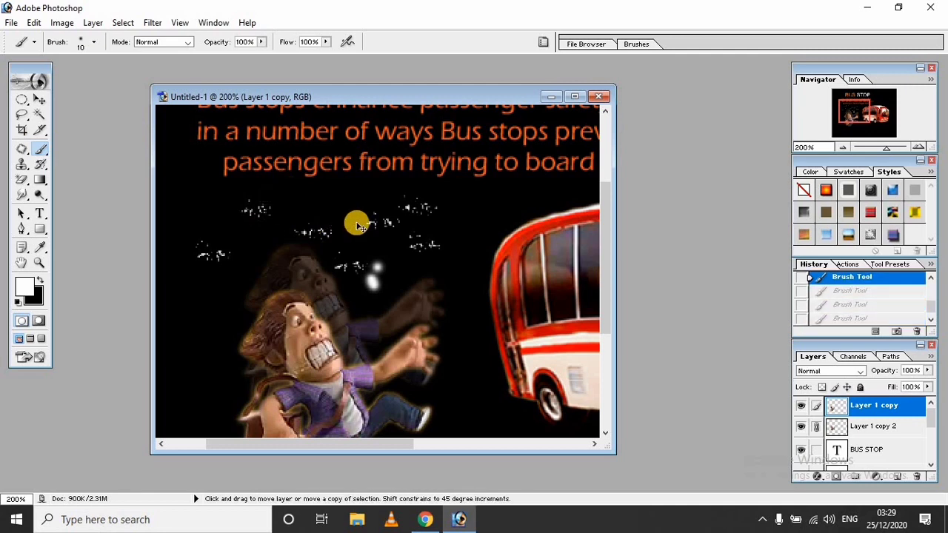
Scatter more white sparkle dots above the man's head, then view the poster at 100%
{"action": "left_click", "coordinate": [372, 260]}
{"action": "left_click", "coordinate": [307, 232]}
{"action": "left_click", "coordinate": [245, 235]}
{"action": "left_click", "coordinate": [318, 208]}
{"action": "left_click", "coordinate": [357, 204]}
{"action": "left_click", "coordinate": [382, 252]}
{"action": "left_click", "coordinate": [414, 252]}
{"action": "left_click", "coordinate": [452, 211]}
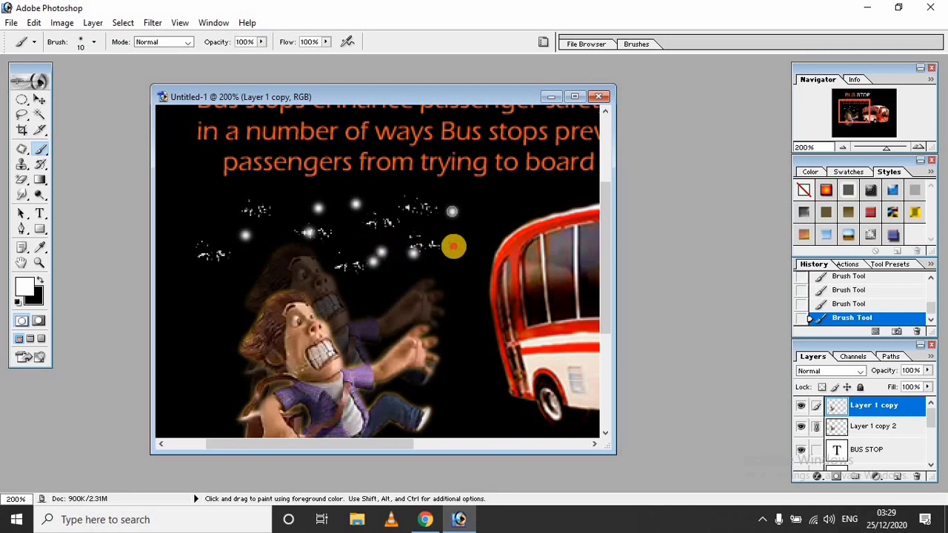
{"action": "left_click", "coordinate": [398, 269], "text": "ctrl+alt"}
{"action": "left_click", "coordinate": [360, 295], "text": "ctrl+alt"}
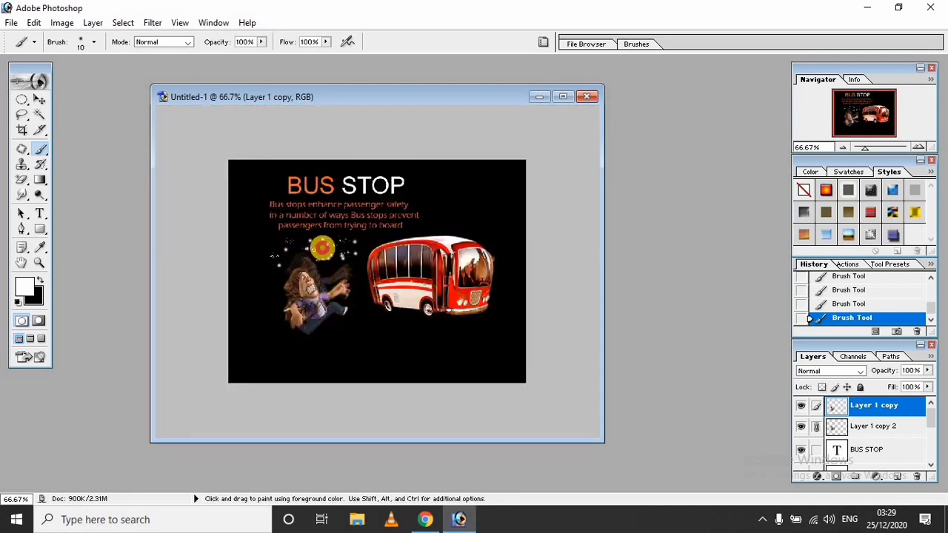
{"action": "left_click", "coordinate": [337, 279], "text": "ctrl"}
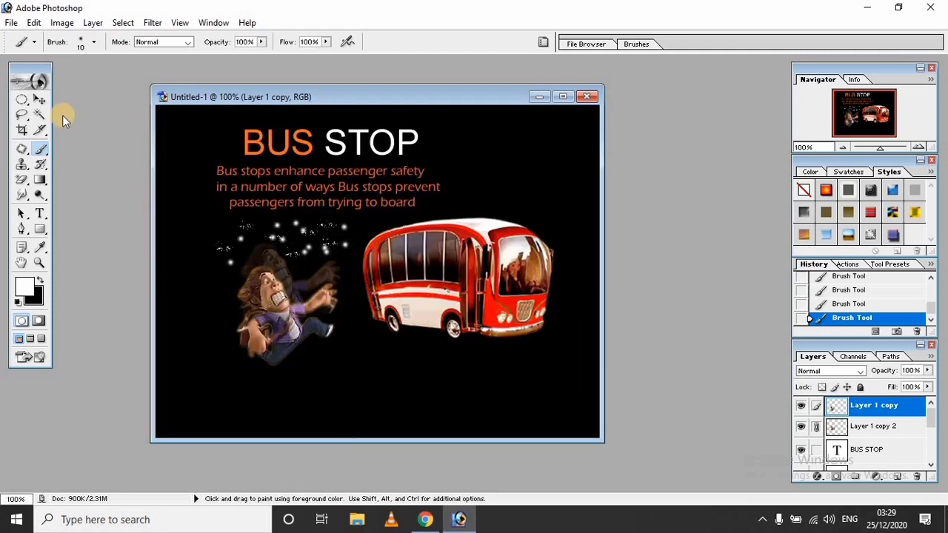
{"action": "left_click", "coordinate": [40, 100]}
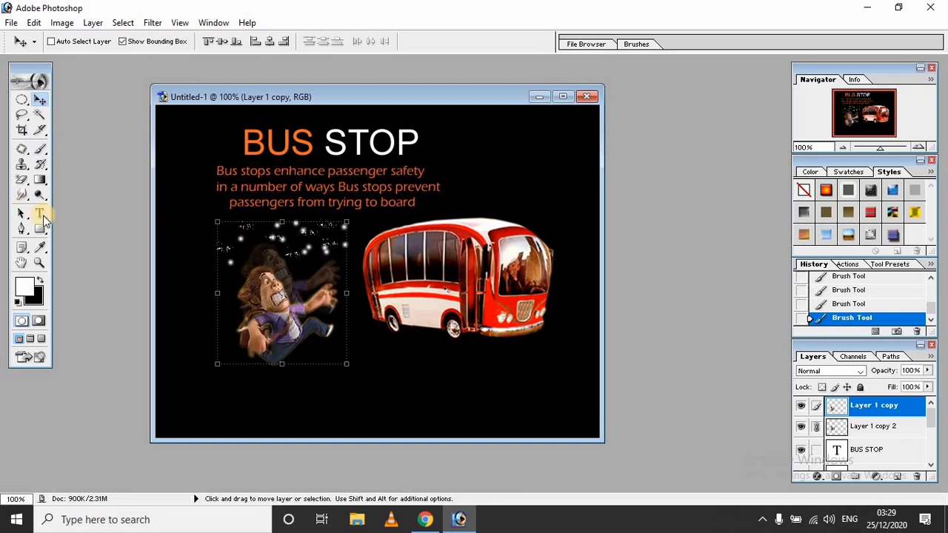
Type the CHARACTER and Visulatization text below the man and bus
{"action": "left_click", "coordinate": [40, 214]}
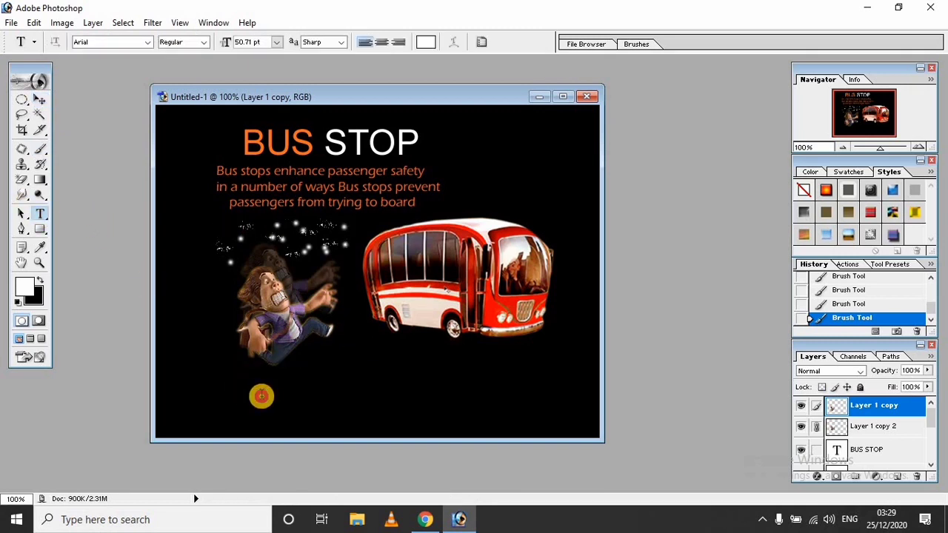
{"action": "left_click", "coordinate": [370, 392]}
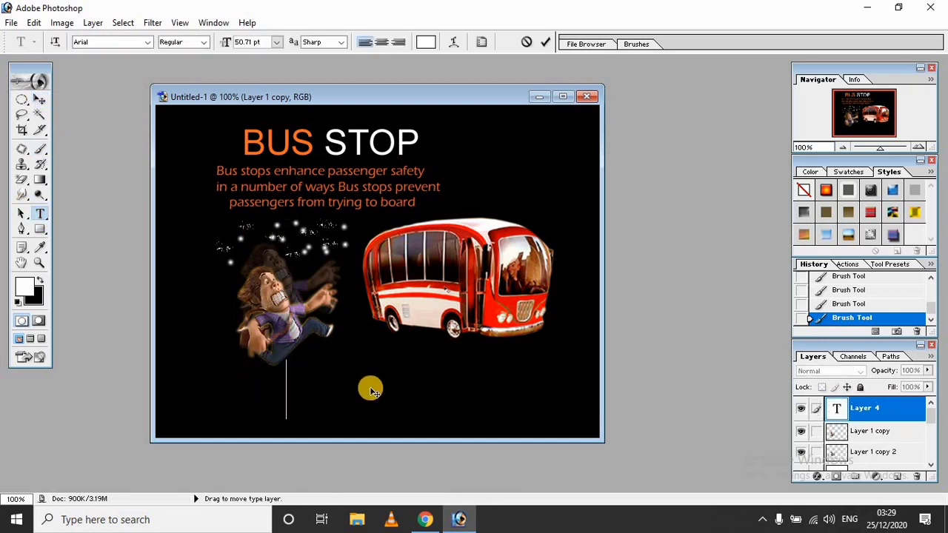
{"action": "type", "text": "Ch"}
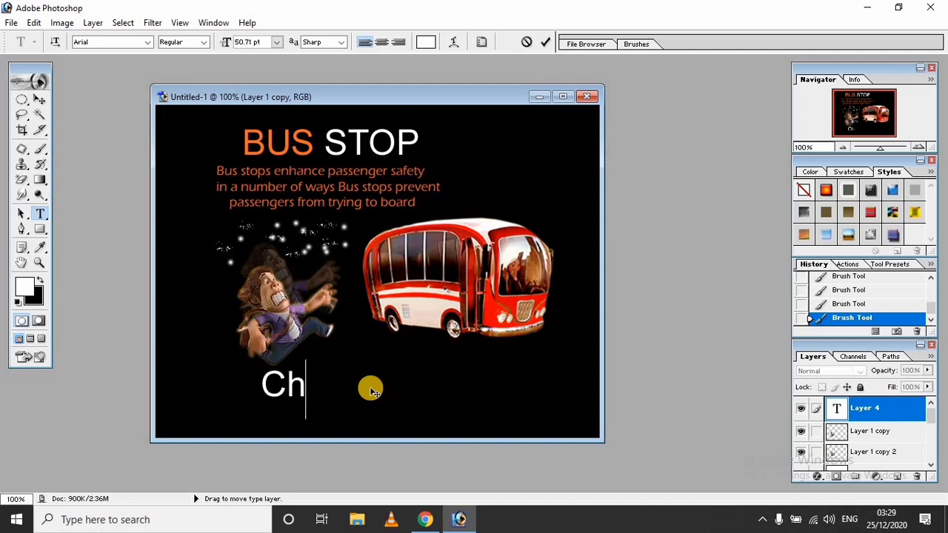
{"action": "key", "text": "BackSpace"}
{"action": "type", "text": "HARACTER"}
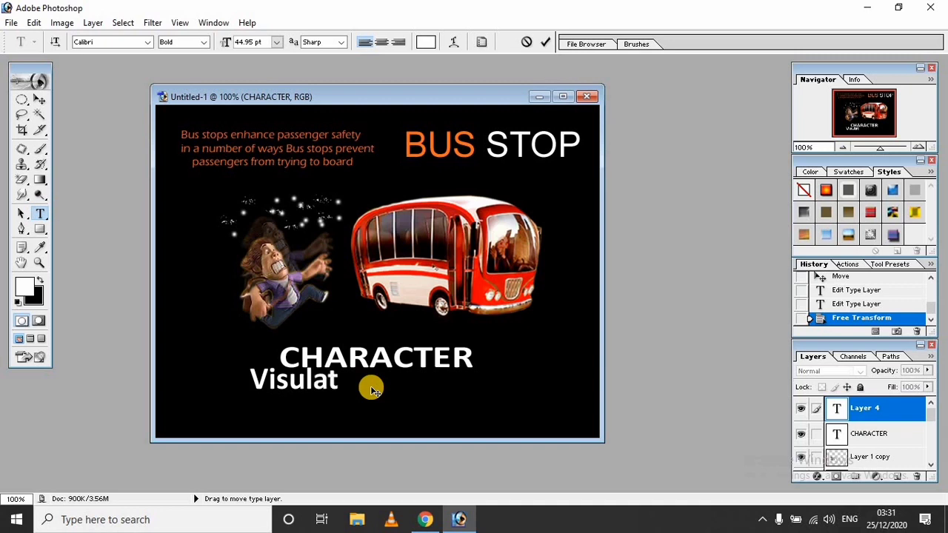
{"action": "type", "text": "n"}
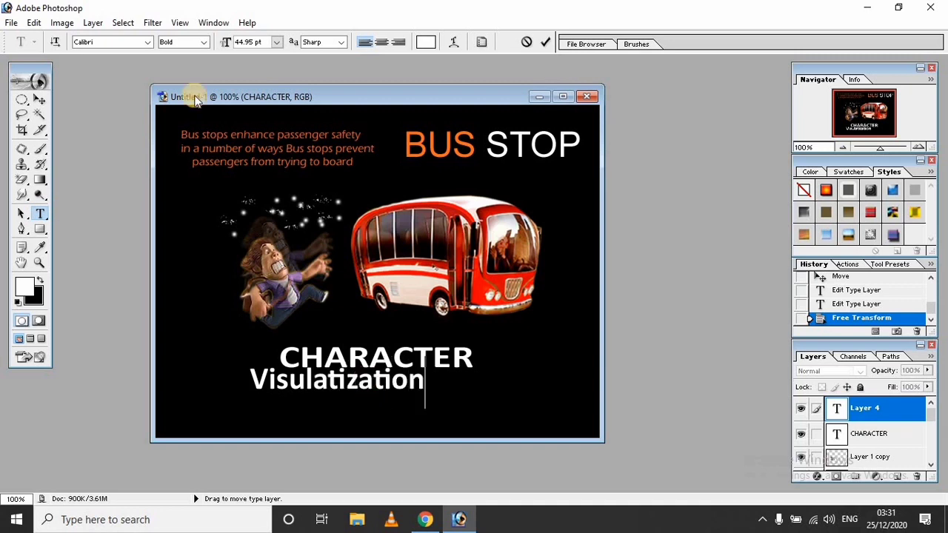
{"action": "left_click", "coordinate": [47, 99]}
Change Visulatization's font to a script face
{"action": "double_click", "coordinate": [837, 408]}
{"action": "left_click", "coordinate": [145, 43]}
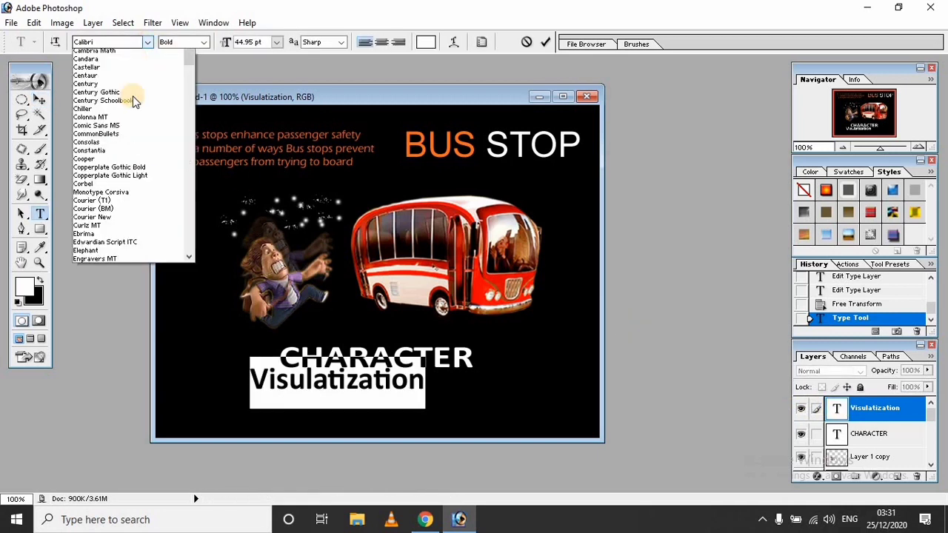
{"action": "mouse_move", "coordinate": [191, 89]}
{"action": "left_mouse_down"}
{"action": "mouse_move", "coordinate": [190, 70]}
{"action": "mouse_move", "coordinate": [188, 85]}
{"action": "left_mouse_up"}
{"action": "left_click", "coordinate": [143, 95]}
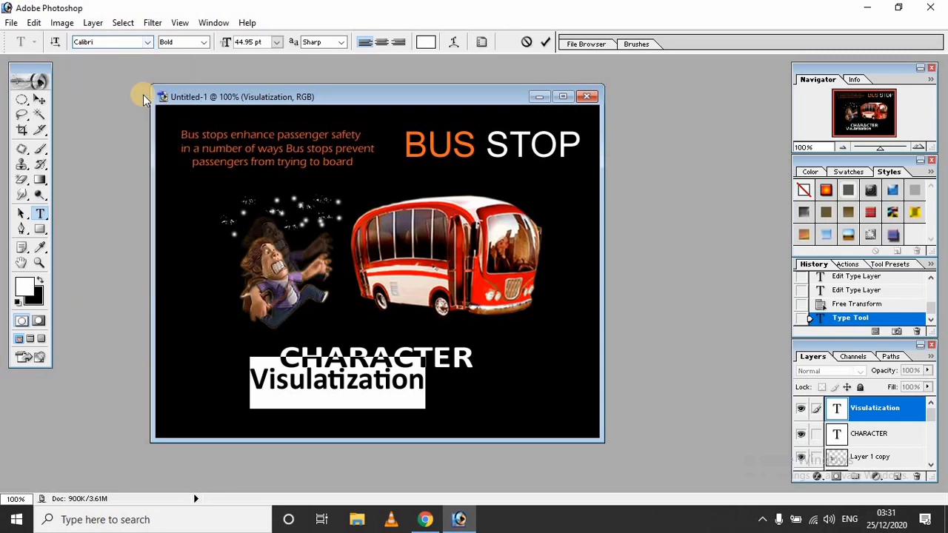
{"action": "left_click", "coordinate": [146, 43]}
{"action": "left_click", "coordinate": [128, 120]}
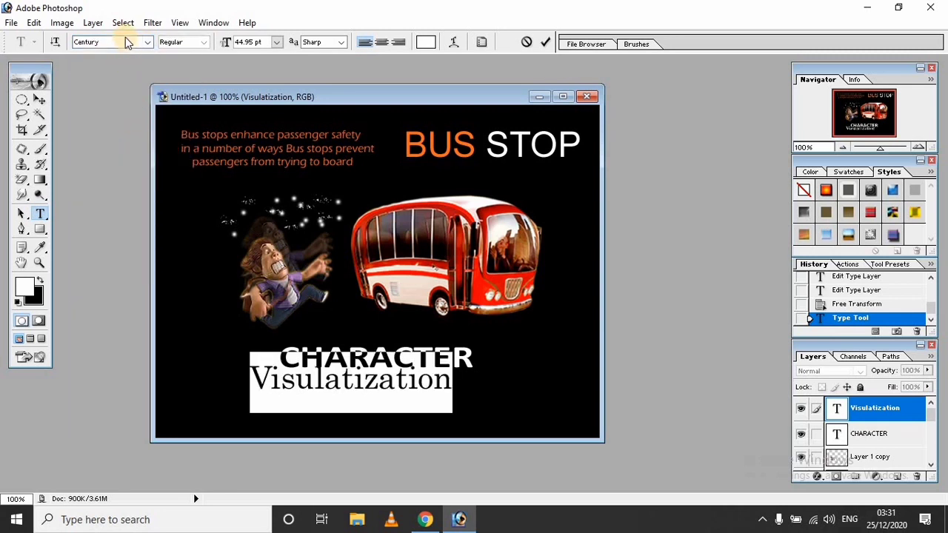
{"action": "left_click", "coordinate": [145, 42]}
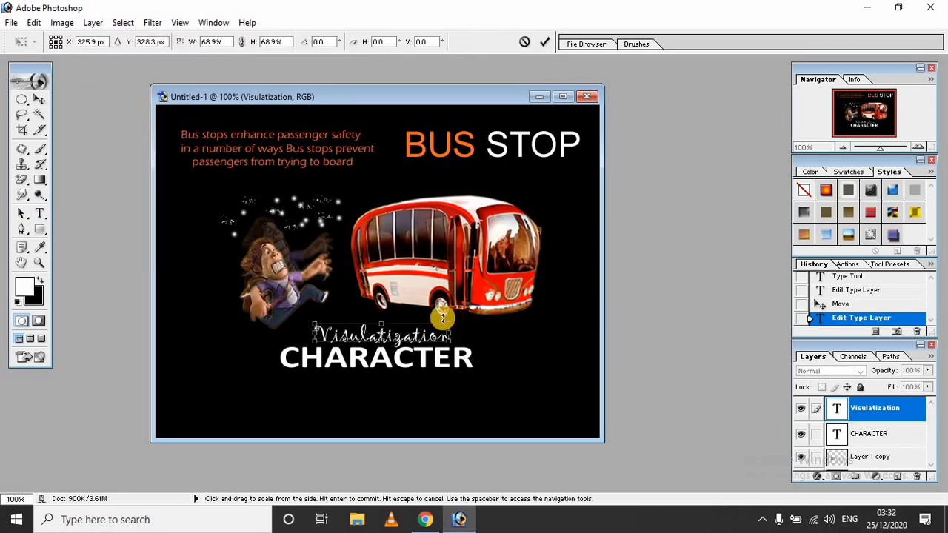
Commit Visulatization and shift it right to sit centred above CHARACTER
{"action": "key", "text": "Return"}
{"action": "left_click_drag", "start_coordinate": [409, 334], "coordinate": [438, 335]}
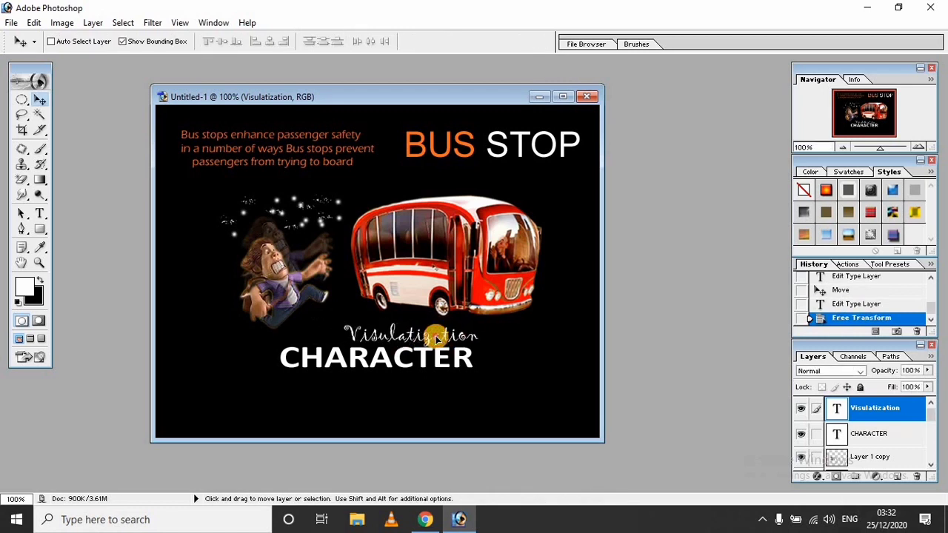
{"action": "left_click", "coordinate": [863, 434]}
{"action": "double_click", "coordinate": [838, 434]}
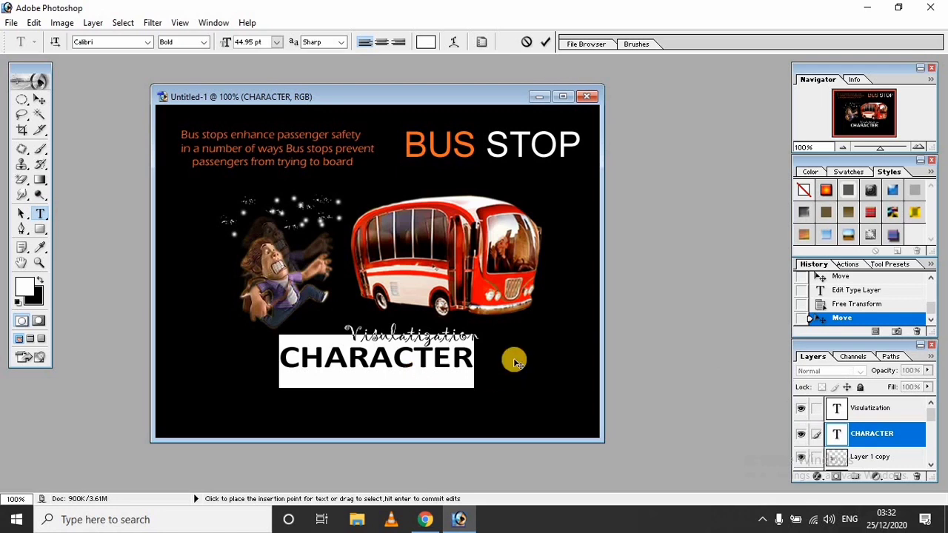
Recolour the CHARACTER heading bright vivid orange
{"action": "left_click", "coordinate": [426, 43]}
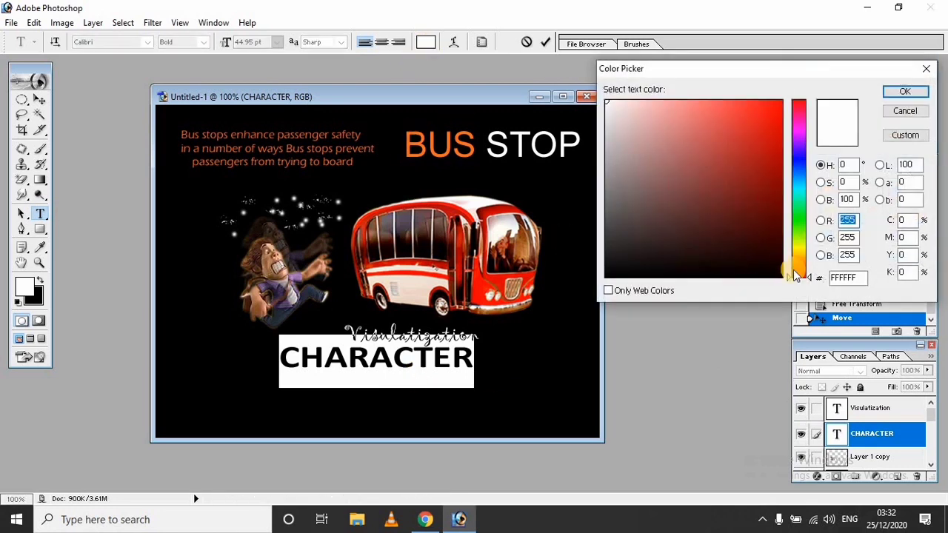
{"action": "left_click_drag", "start_coordinate": [801, 276], "coordinate": [801, 258]}
{"action": "left_click_drag", "start_coordinate": [748, 180], "coordinate": [764, 208]}
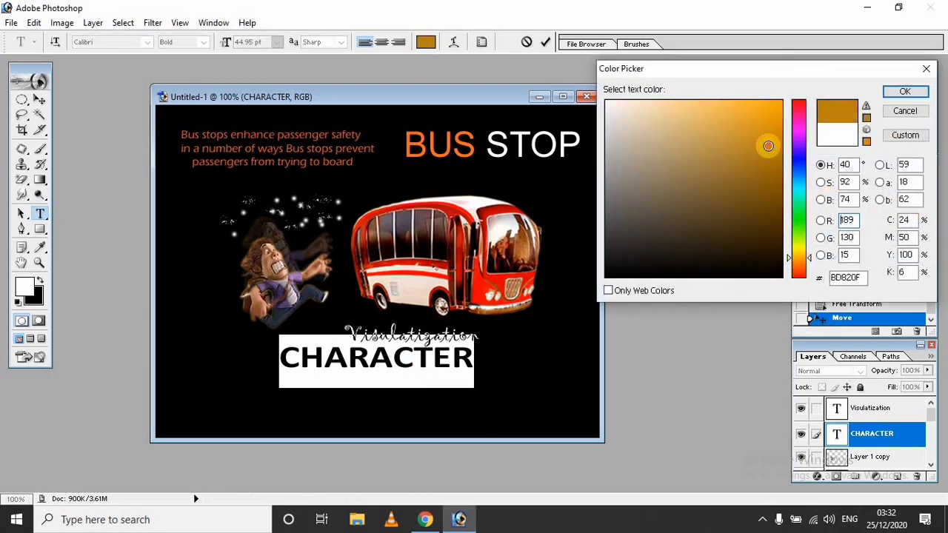
{"action": "left_click_drag", "start_coordinate": [802, 258], "coordinate": [802, 268]}
{"action": "left_click_drag", "start_coordinate": [758, 190], "coordinate": [776, 92]}
{"action": "key", "text": "Return"}
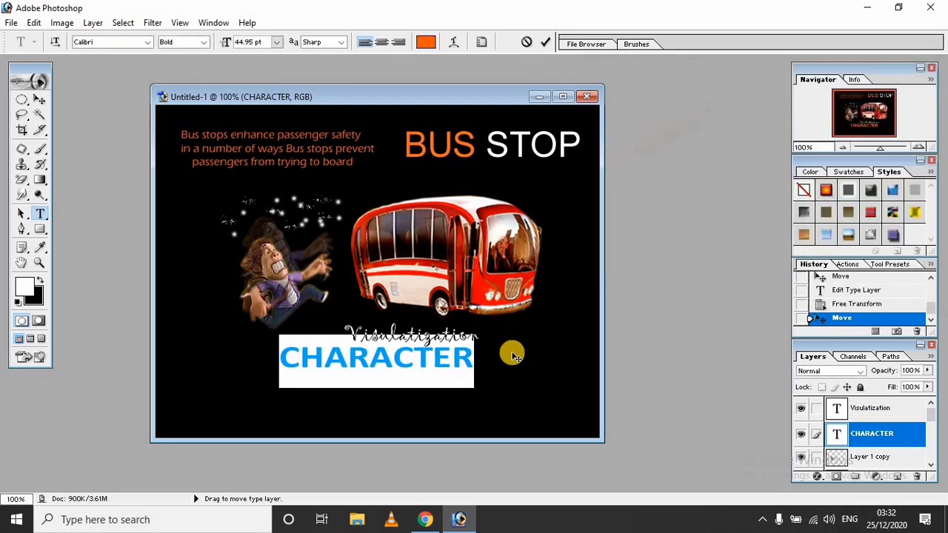
{"action": "left_click", "coordinate": [483, 356]}
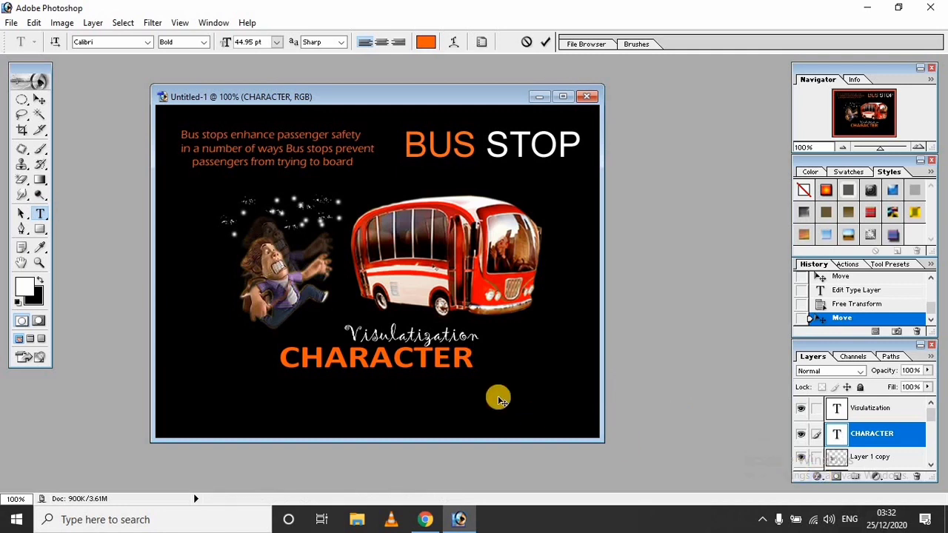
Duplicate the orange CHARACTER heading to the lower-left of the poster
{"action": "left_click", "coordinate": [40, 99]}
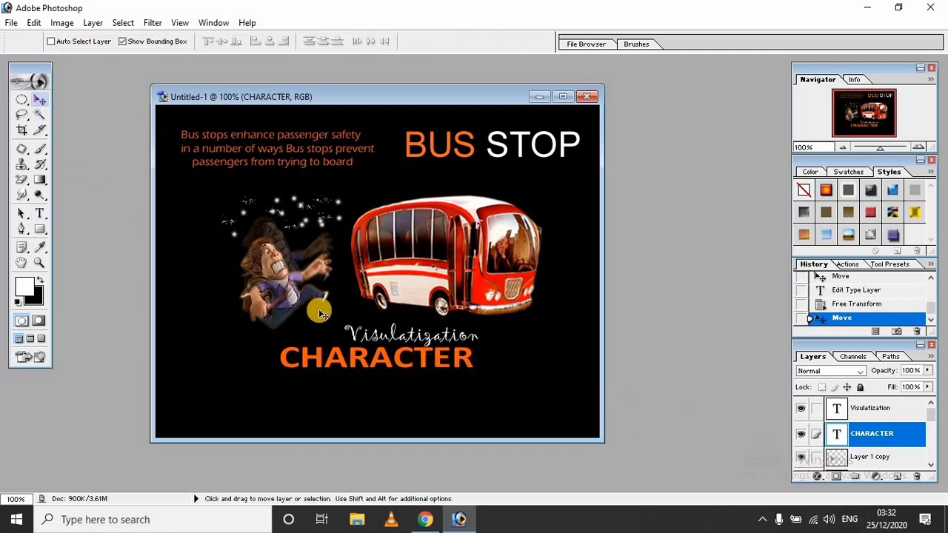
{"action": "left_click", "coordinate": [816, 408]}
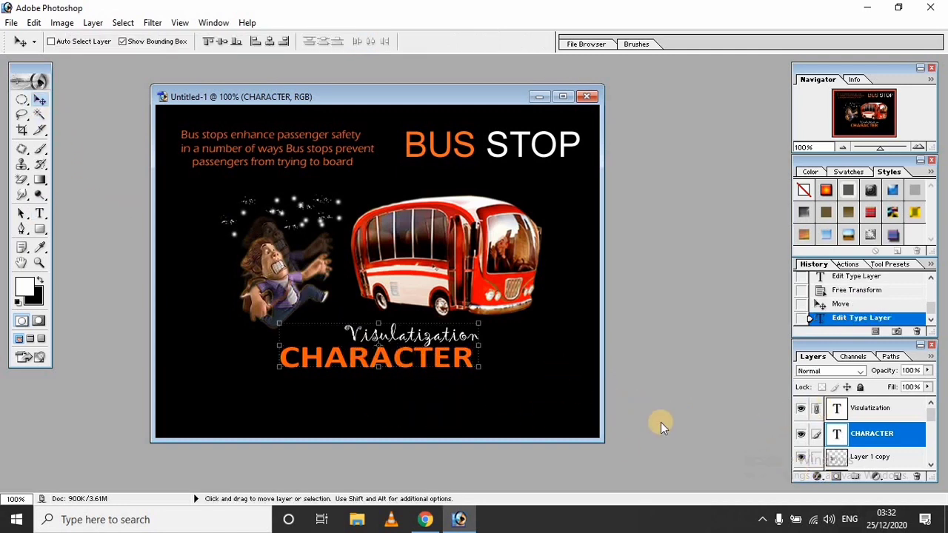
{"action": "left_click", "coordinate": [815, 409]}
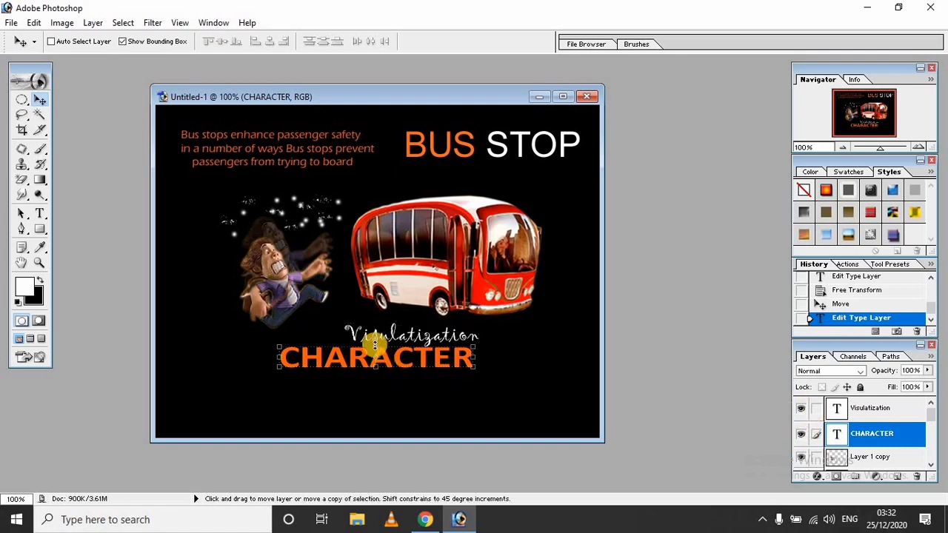
{"action": "left_click_drag", "start_coordinate": [376, 345], "coordinate": [288, 394]}
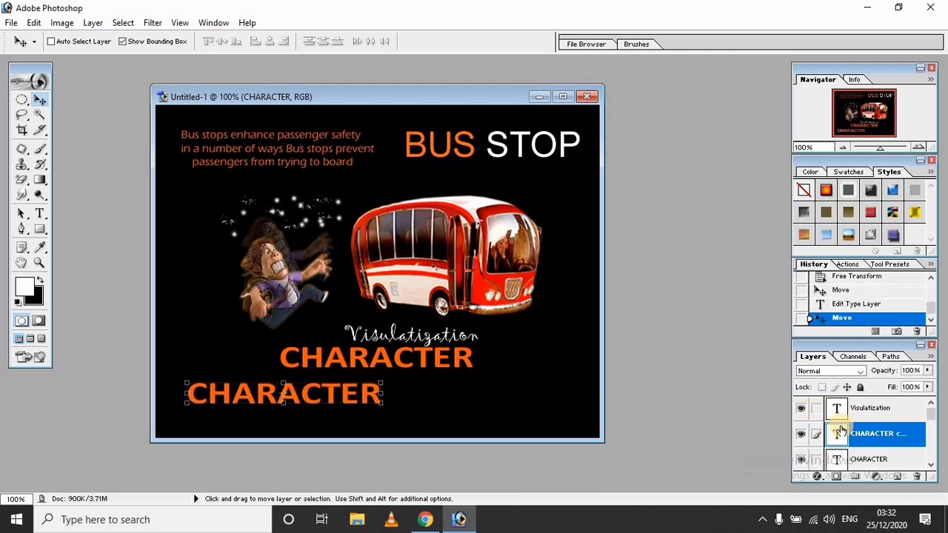
Link Visulatization with the CHARACTER heading and shrink the pair together
{"action": "left_click", "coordinate": [846, 462]}
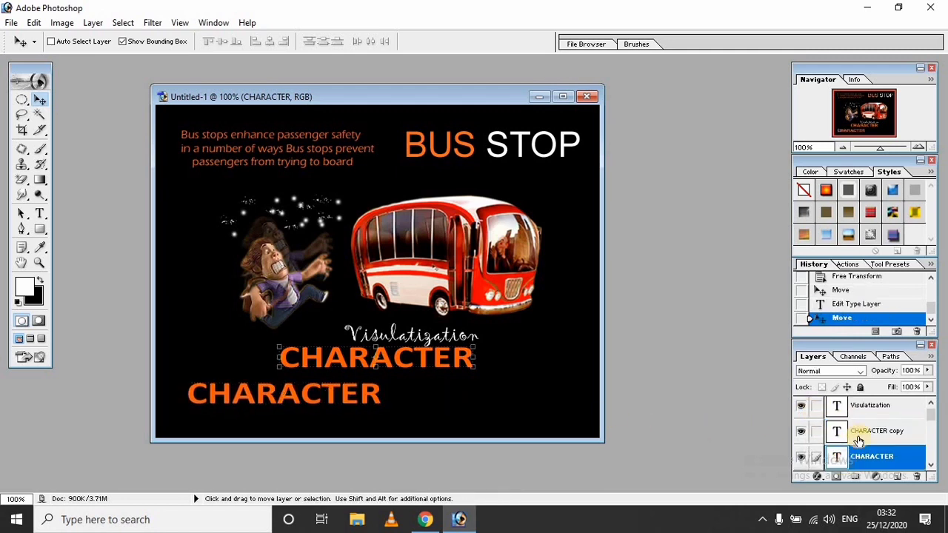
{"action": "left_click", "coordinate": [816, 407]}
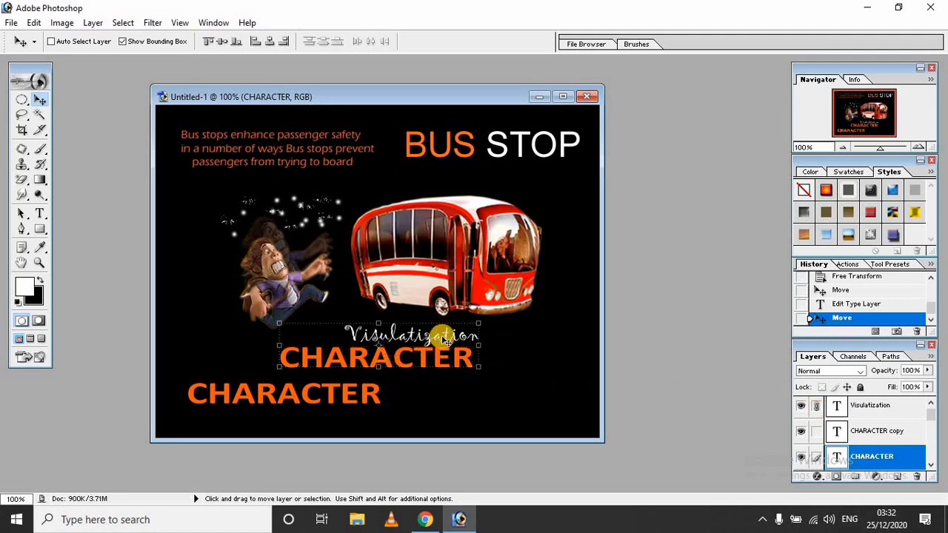
{"action": "left_click_drag", "start_coordinate": [478, 323], "coordinate": [416, 335]}
{"action": "key", "text": "Return"}
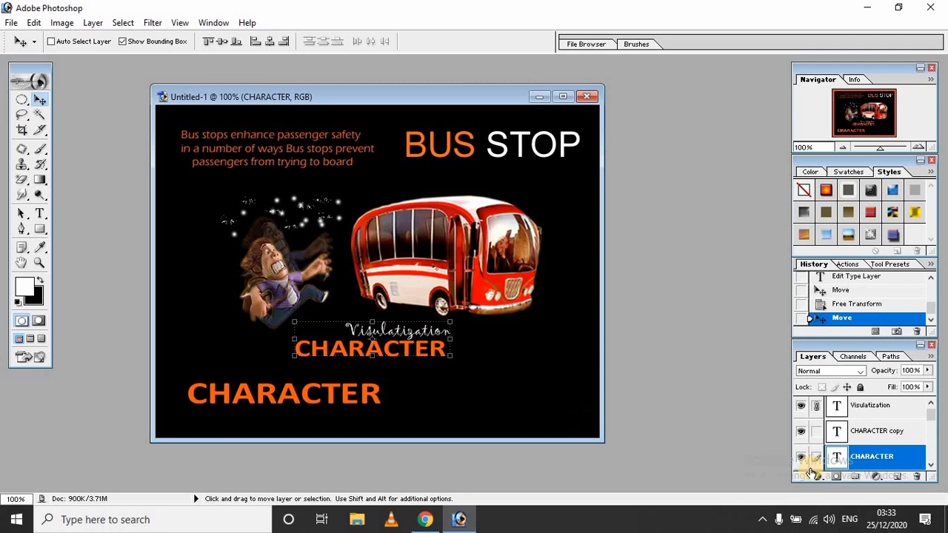
Shrink the lower CHARACTER copy slightly
{"action": "left_click", "coordinate": [837, 433]}
{"action": "mouse_move", "coordinate": [379, 386]}
{"action": "left_mouse_down"}
{"action": "mouse_move", "coordinate": [252, 386]}
{"action": "mouse_move", "coordinate": [445, 378]}
{"action": "mouse_move", "coordinate": [385, 381]}
{"action": "left_mouse_up"}
{"action": "key", "text": "Return"}
Resize the new CHARACTER copy, shrinking the small copy further while zoomed in on the row
{"action": "key", "text": "ctrl+t"}
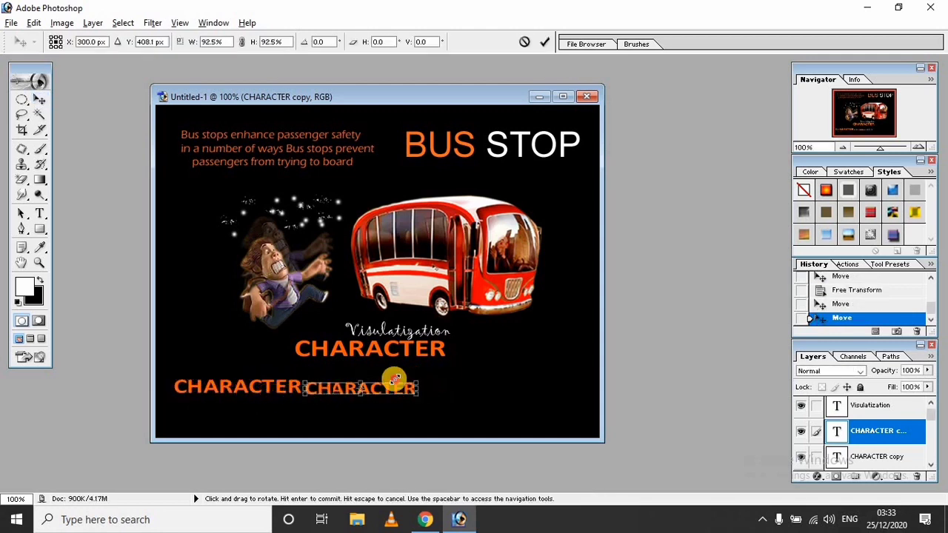
{"action": "key", "text": "Return"}
{"action": "key", "text": "ctrl+space"}
{"action": "left_click_drag", "start_coordinate": [434, 319], "coordinate": [165, 432]}
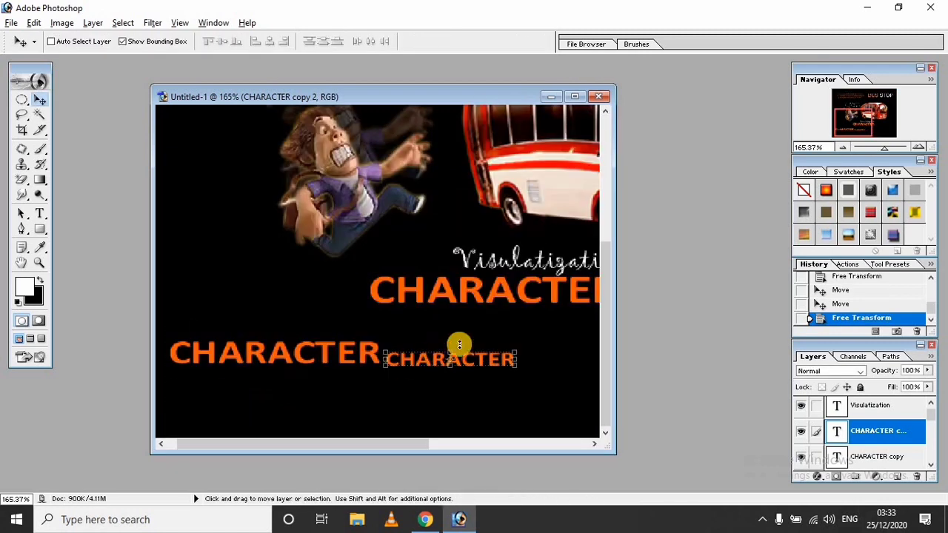
{"action": "mouse_move", "coordinate": [515, 351]}
{"action": "left_mouse_down"}
{"action": "mouse_move", "coordinate": [499, 349]}
{"action": "mouse_move", "coordinate": [571, 361]}
{"action": "left_mouse_up"}
{"action": "key", "text": "Return"}
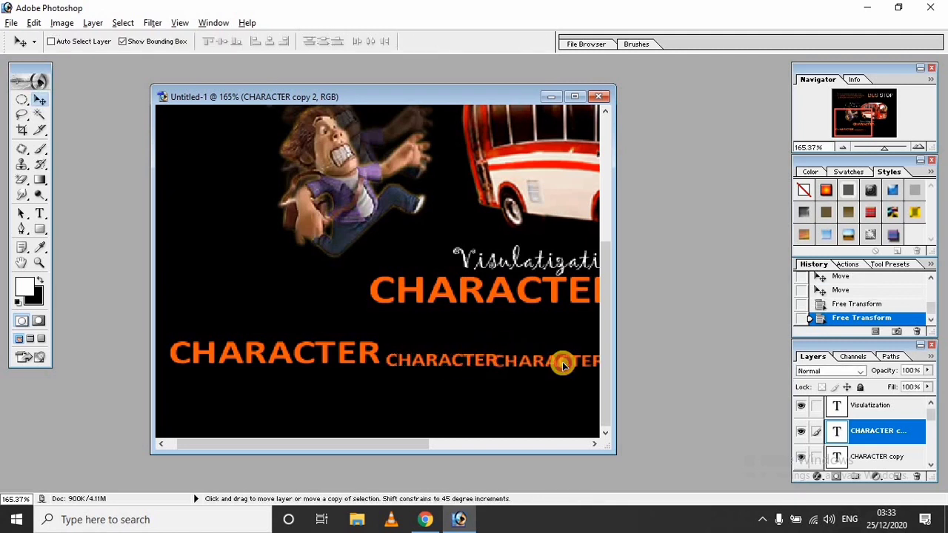
Shift the small CHARACTER copy right and enlarge the last CHARACTER word in the row
{"action": "key", "text": "ctrl+minus"}
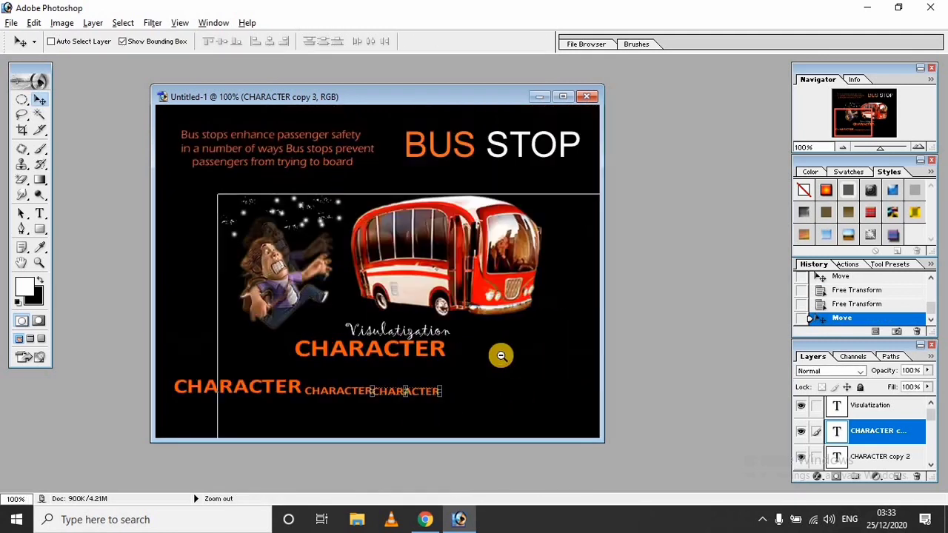
{"action": "key", "text": "ctrl+minus"}
{"action": "left_click_drag", "start_coordinate": [353, 377], "coordinate": [466, 282]}
{"action": "left_click_drag", "start_coordinate": [308, 334], "coordinate": [319, 333]}
{"action": "left_click_drag", "start_coordinate": [380, 328], "coordinate": [514, 281]}
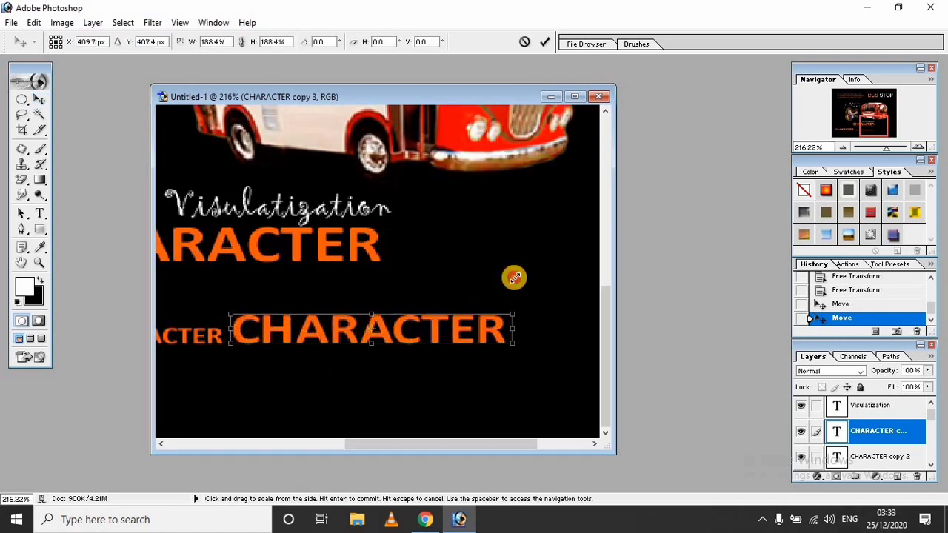
{"action": "key", "text": "Return"}
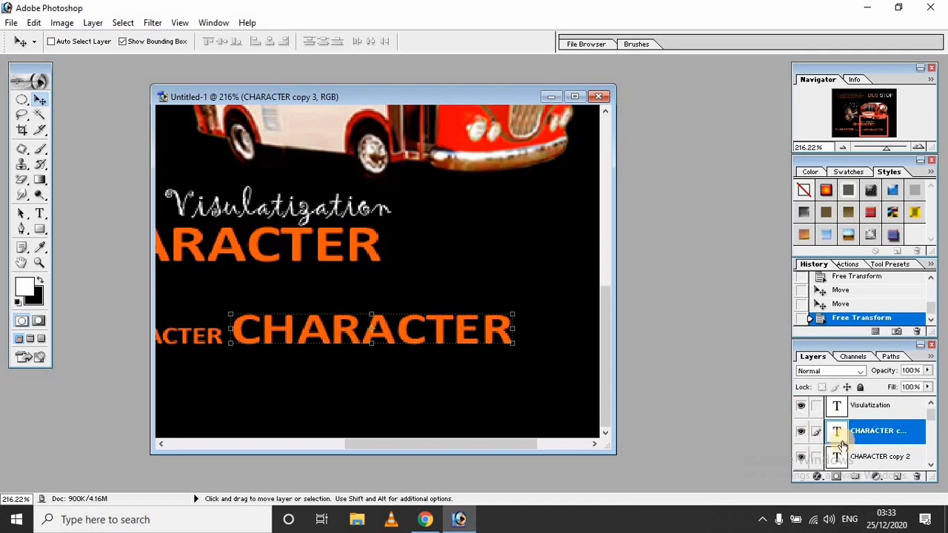
Select the last word's final letters CTER and colour them white
{"action": "key", "text": "t"}
{"action": "double_click", "coordinate": [510, 335]}
{"action": "left_click_drag", "start_coordinate": [511, 334], "coordinate": [397, 350]}
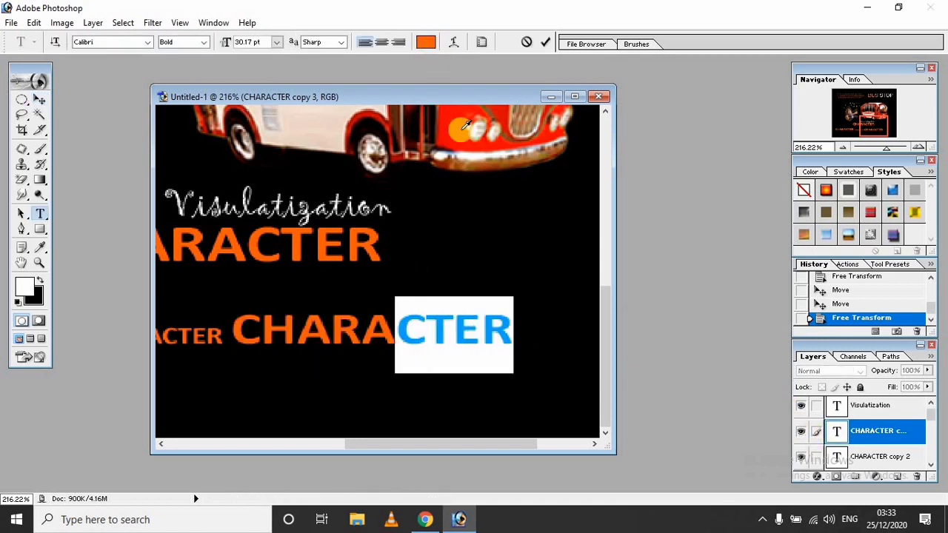
{"action": "left_click", "coordinate": [425, 42]}
{"action": "left_click", "coordinate": [605, 90]}
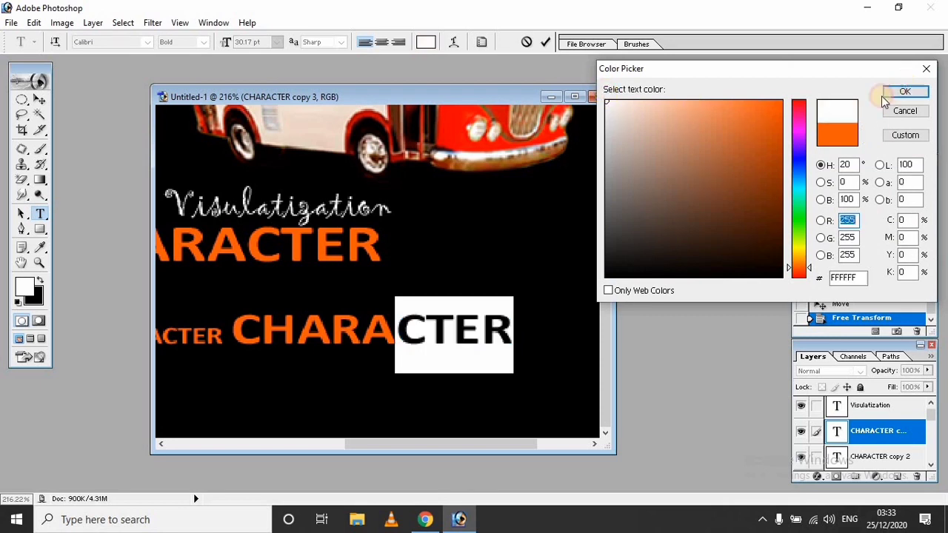
{"action": "left_click", "coordinate": [902, 92]}
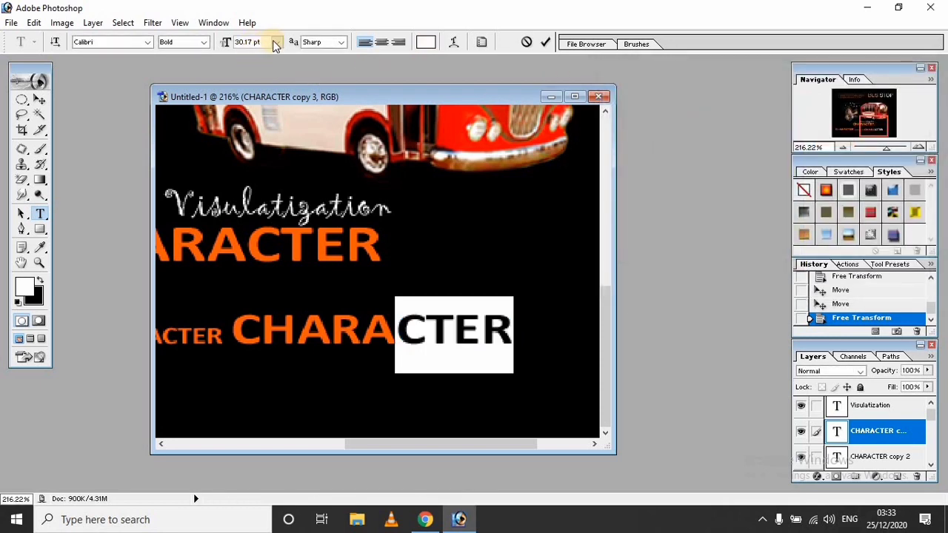
Set the CTER letters to 14 pt and finish editing the word
{"action": "left_click", "coordinate": [274, 41]}
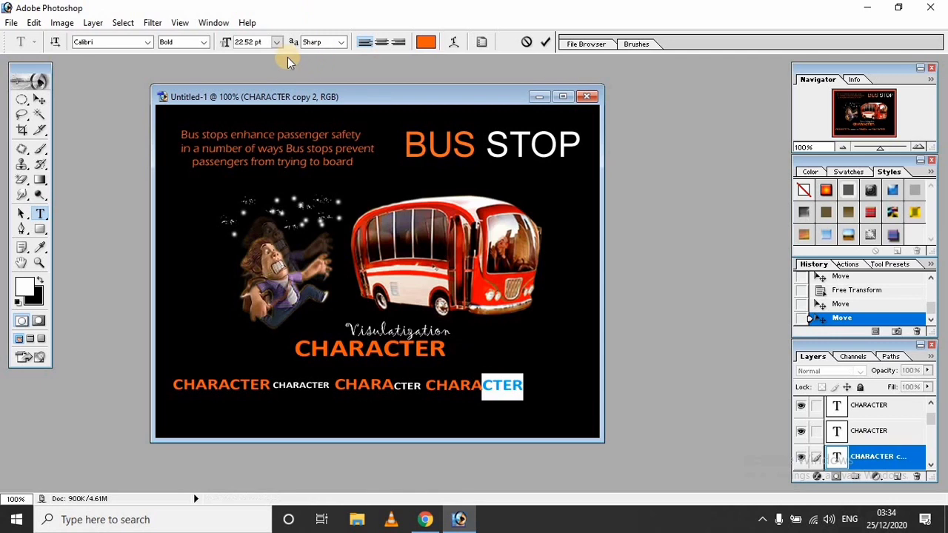
{"action": "left_click", "coordinate": [277, 43]}
{"action": "left_click", "coordinate": [269, 123]}
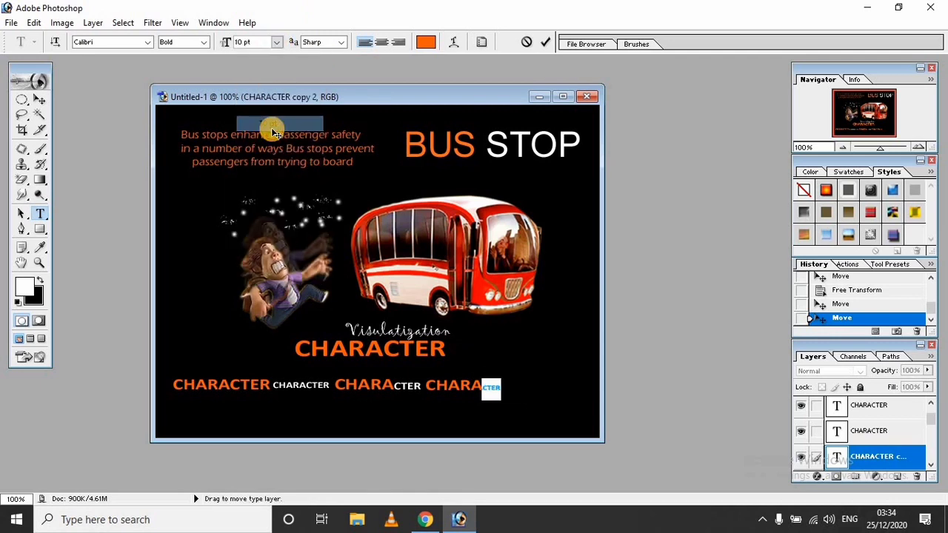
{"action": "left_click", "coordinate": [276, 42]}
{"action": "left_click", "coordinate": [268, 169]}
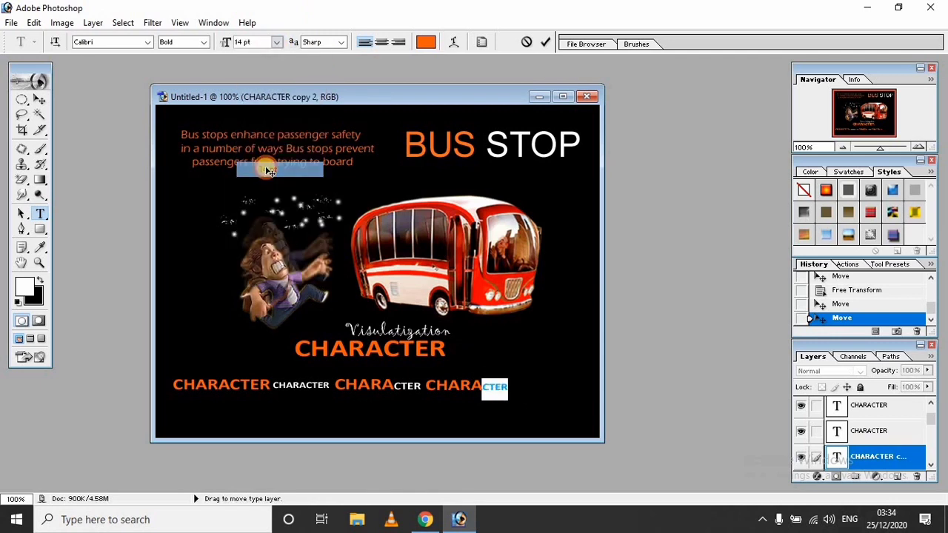
{"action": "left_click", "coordinate": [39, 99]}
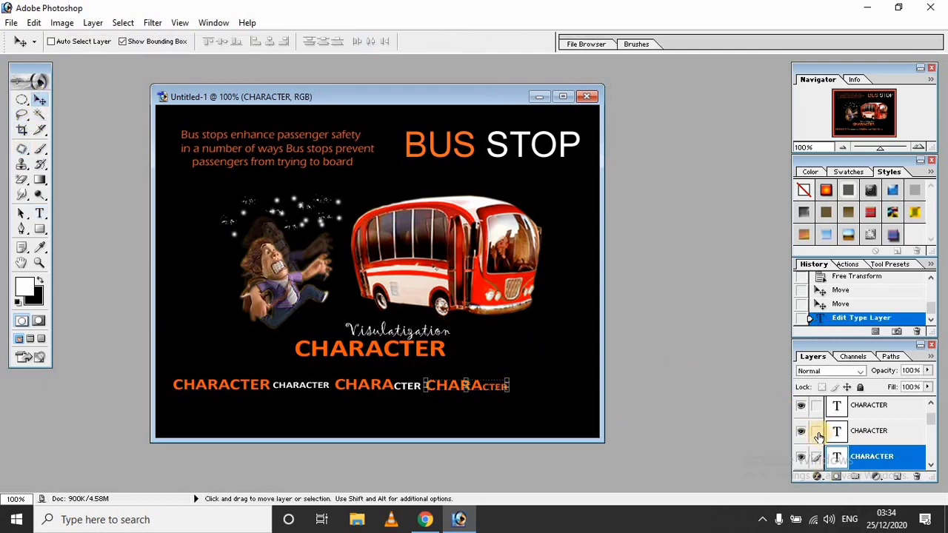
Link the two CHARACTER word layers and shift the word row slightly right
{"action": "left_click", "coordinate": [817, 432]}
{"action": "left_click", "coordinate": [816, 406]}
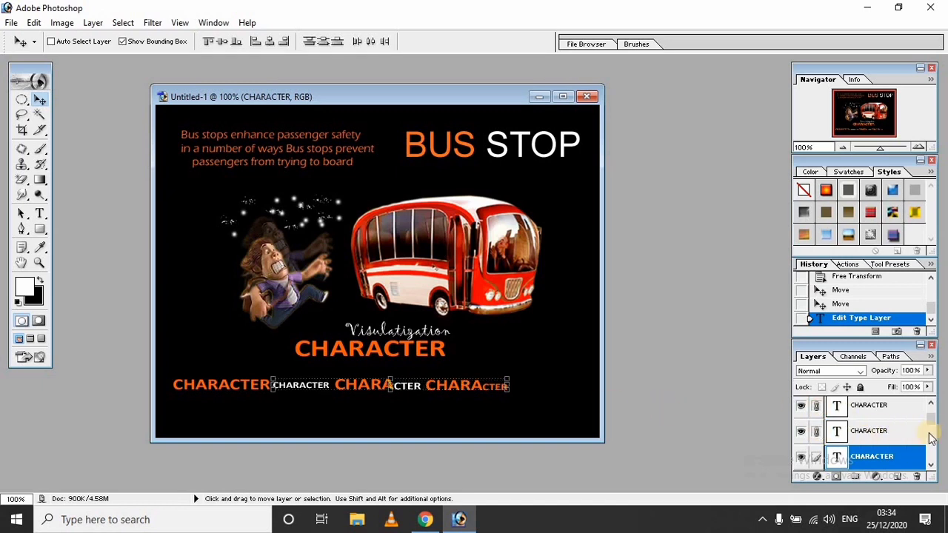
{"action": "scroll", "coordinate": [932, 423], "scroll_direction": "down", "scroll_amount": 1}
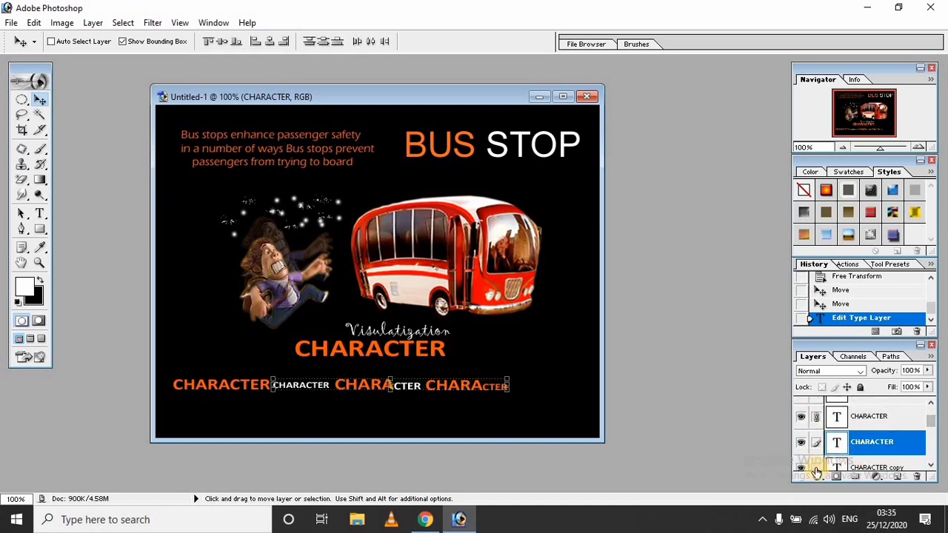
{"action": "left_click_drag", "start_coordinate": [354, 382], "coordinate": [394, 381]}
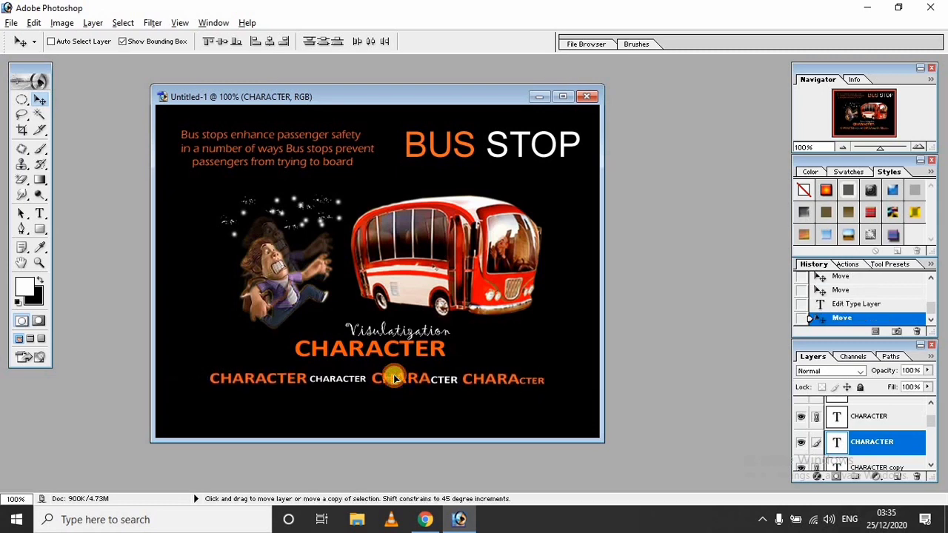
{"action": "left_click_drag", "start_coordinate": [394, 381], "coordinate": [394, 383]}
Unlink and duplicate a CHARACTER word, placing the white word on row two and an orange copy on row three
{"action": "left_click", "coordinate": [931, 403]}
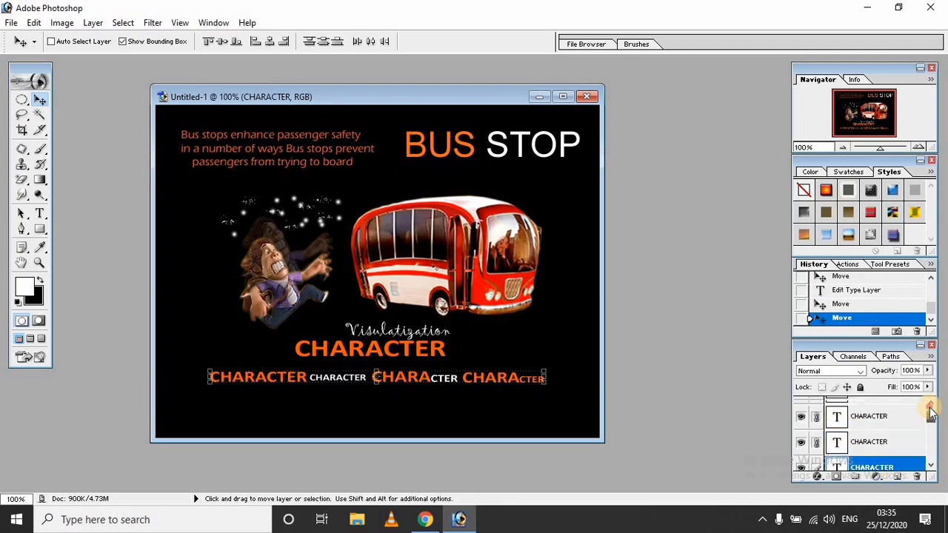
{"action": "left_click", "coordinate": [817, 439]}
{"action": "left_click_drag", "start_coordinate": [271, 379], "coordinate": [309, 398]}
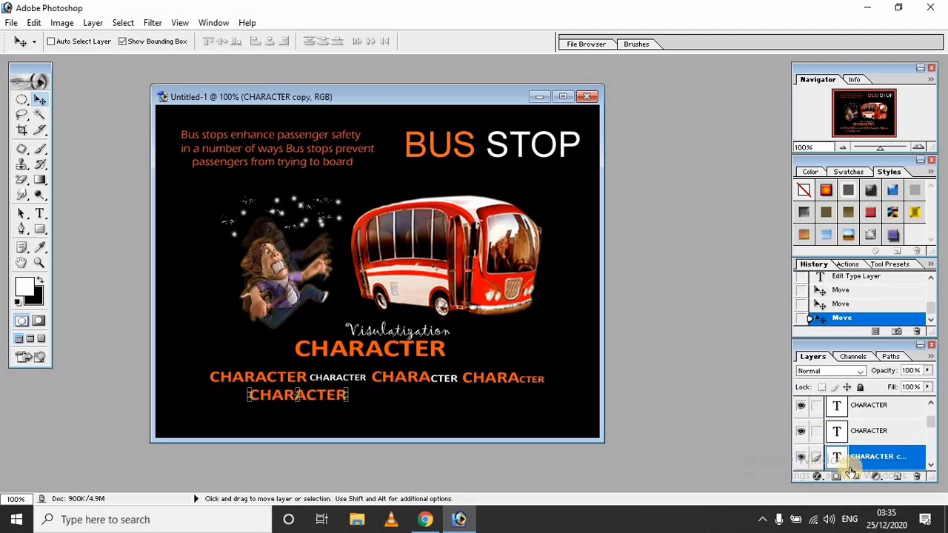
{"action": "left_click", "coordinate": [857, 431]}
{"action": "left_click", "coordinate": [863, 407]}
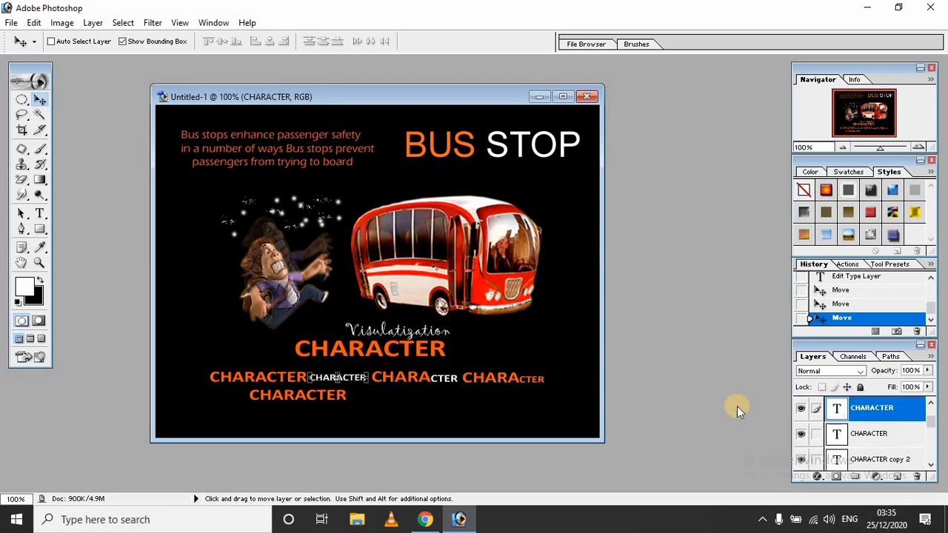
{"action": "left_click_drag", "start_coordinate": [358, 385], "coordinate": [395, 397]}
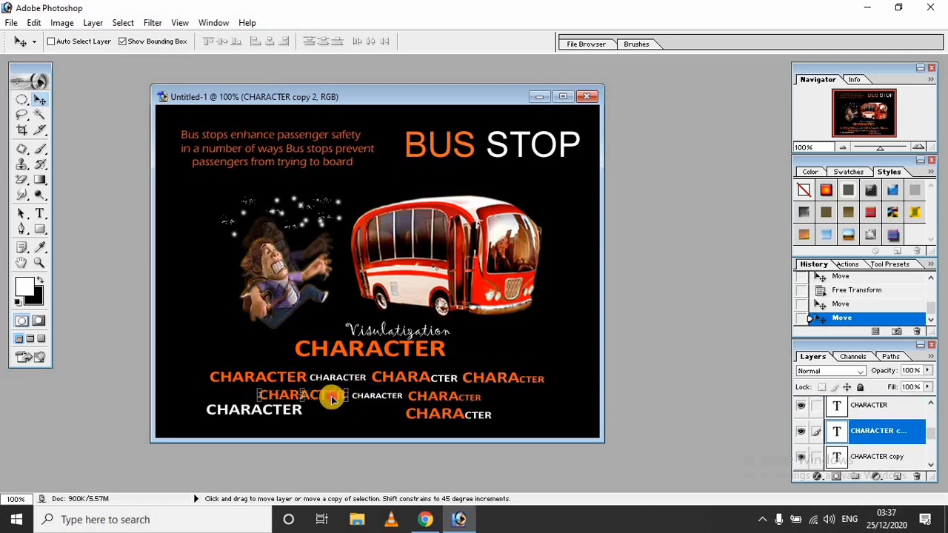
{"action": "mouse_move", "coordinate": [323, 396]}
{"action": "left_mouse_down"}
{"action": "mouse_move", "coordinate": [379, 416]}
{"action": "mouse_move", "coordinate": [381, 400]}
{"action": "mouse_move", "coordinate": [335, 414]}
{"action": "left_mouse_up"}
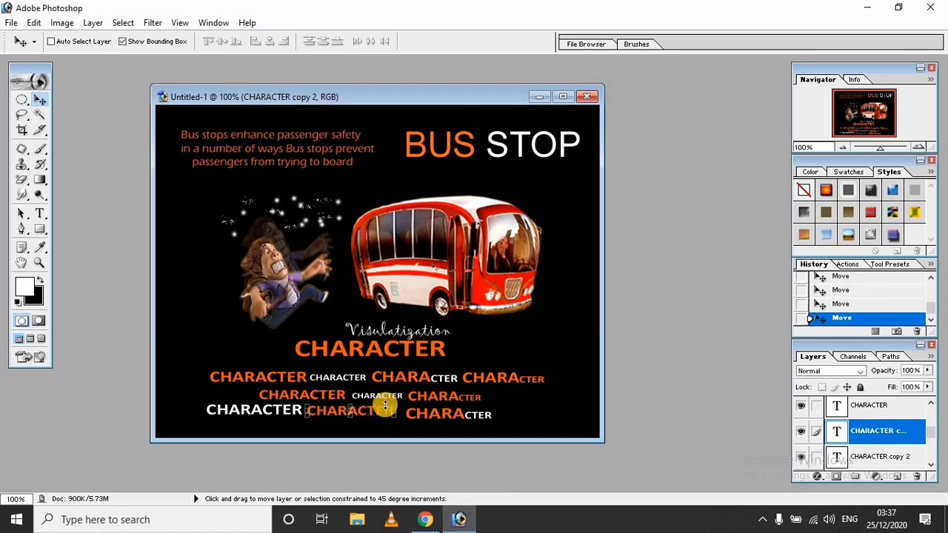
Shrink the orange word to about two-thirds and put a white CHARACTER at the bottom row's end
{"action": "key", "text": "ctrl+t"}
{"action": "left_click_drag", "start_coordinate": [392, 406], "coordinate": [351, 409]}
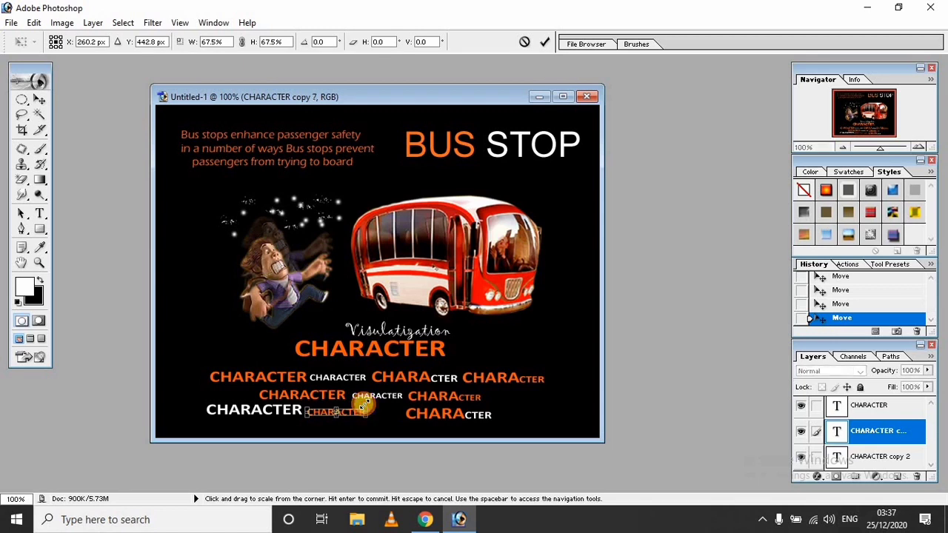
{"action": "key", "text": "Return"}
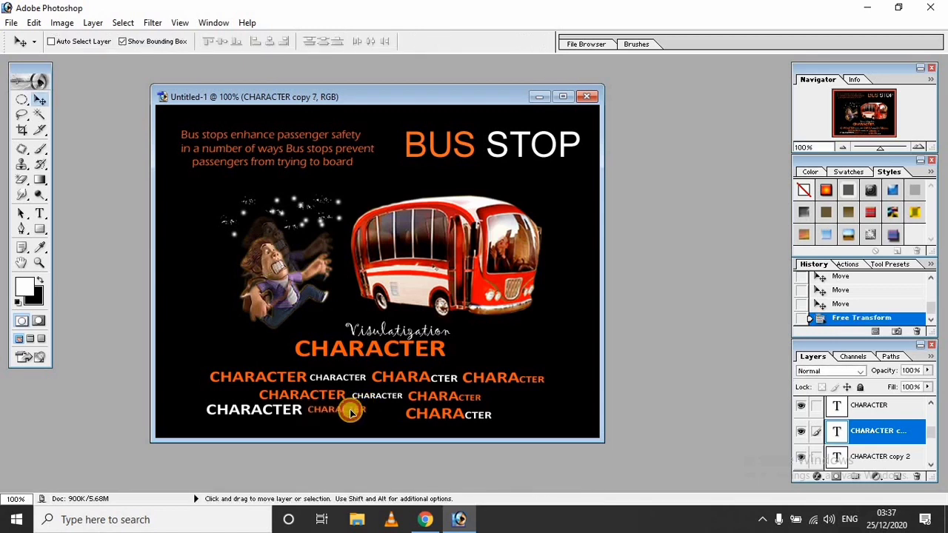
{"action": "left_click_drag", "start_coordinate": [351, 416], "coordinate": [487, 398]}
Scale the linked word block smaller and centre it beneath the heading
{"action": "mouse_move", "coordinate": [423, 364]}
{"action": "left_mouse_down"}
{"action": "mouse_move", "coordinate": [455, 377]}
{"action": "mouse_move", "coordinate": [527, 372]}
{"action": "mouse_move", "coordinate": [492, 381]}
{"action": "left_mouse_up"}
{"action": "key", "text": "ctrl+t"}
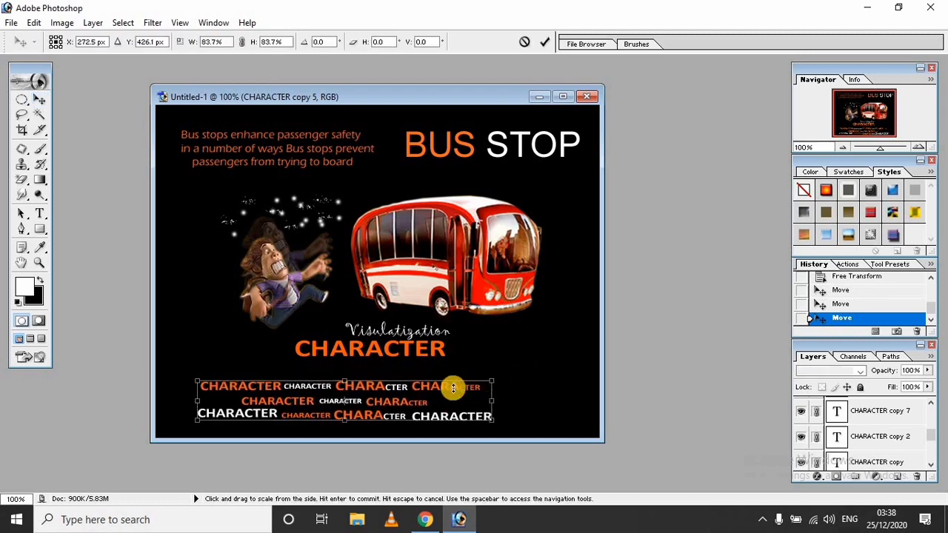
{"action": "double_click", "coordinate": [408, 398]}
{"action": "left_click_drag", "start_coordinate": [390, 398], "coordinate": [432, 398]}
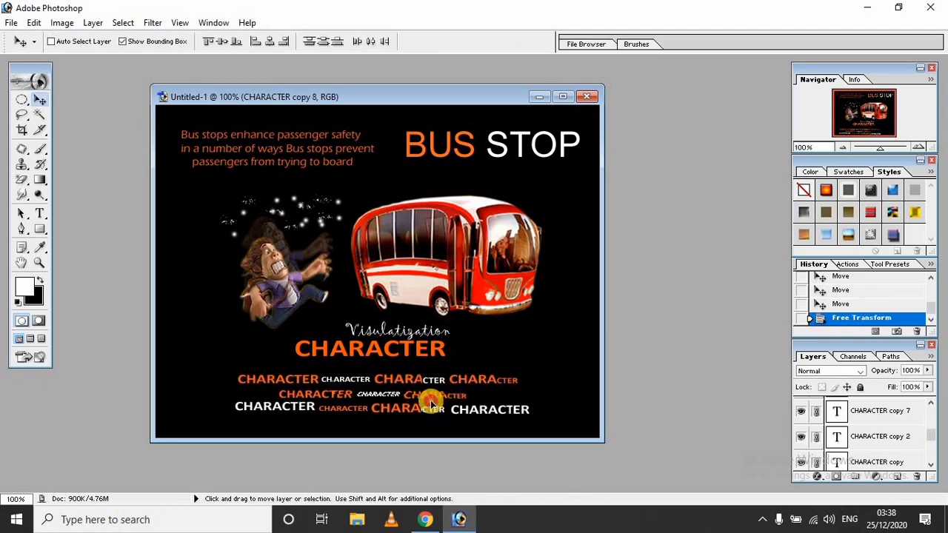
{"action": "left_click", "coordinate": [437, 394]}
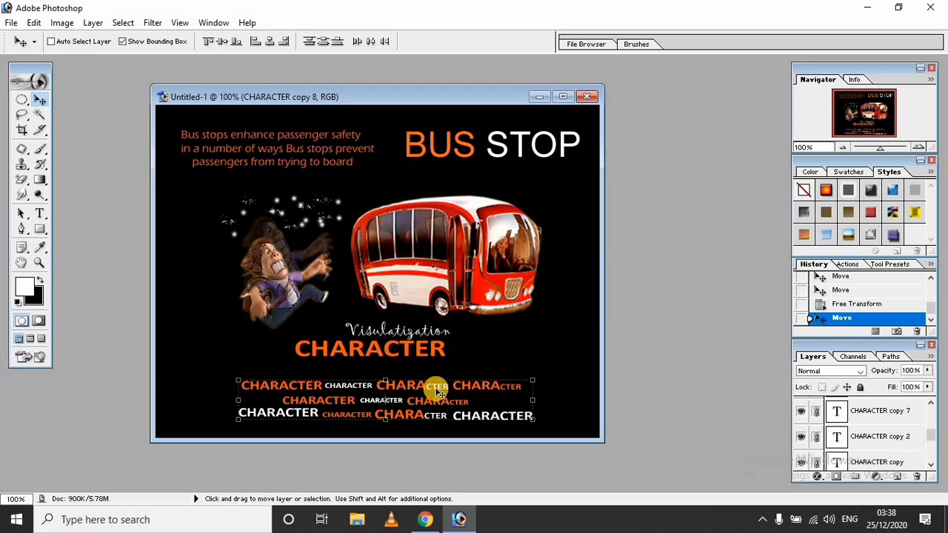